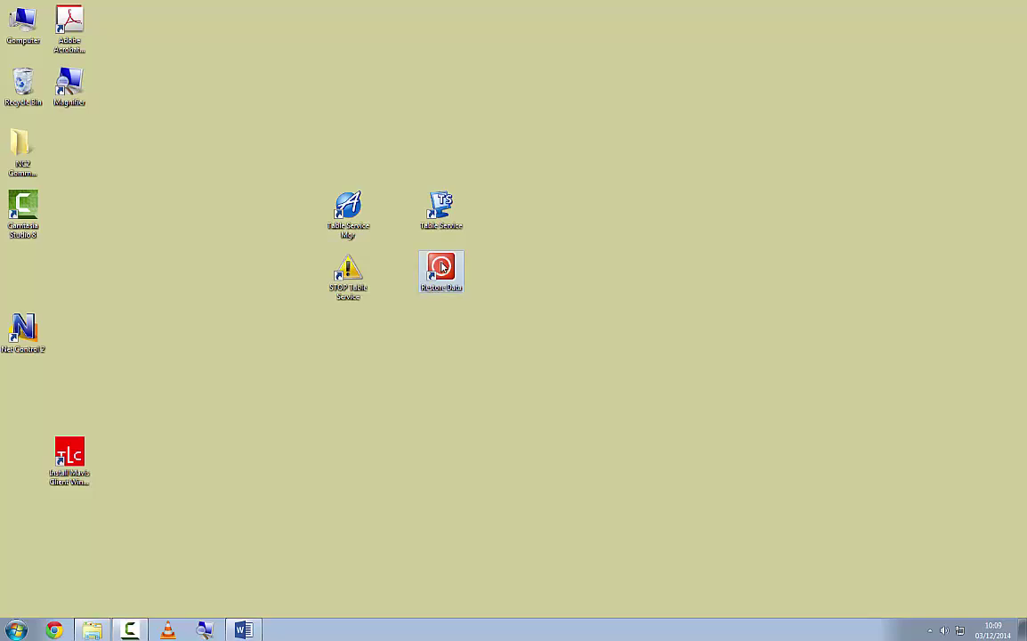
Step: Launch the Restore Data desktop shortcut to bring up Aloha Manager TableService
left_click(442, 266)
double_click(443, 266)
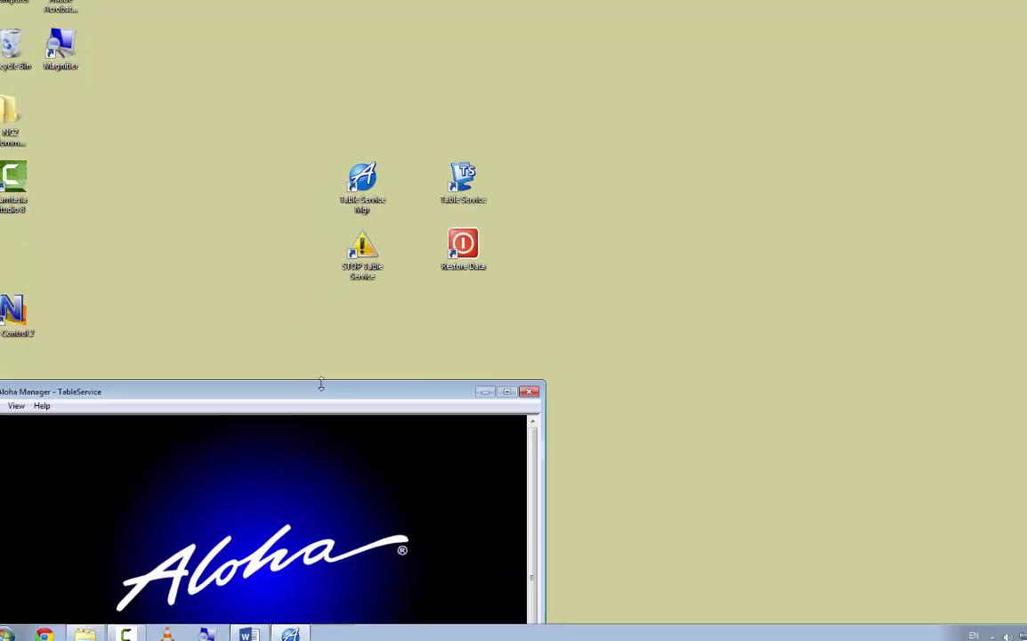
Step: Log in through File > Login with the manager's user ID and password
left_click_drag(322, 383, 374, 200)
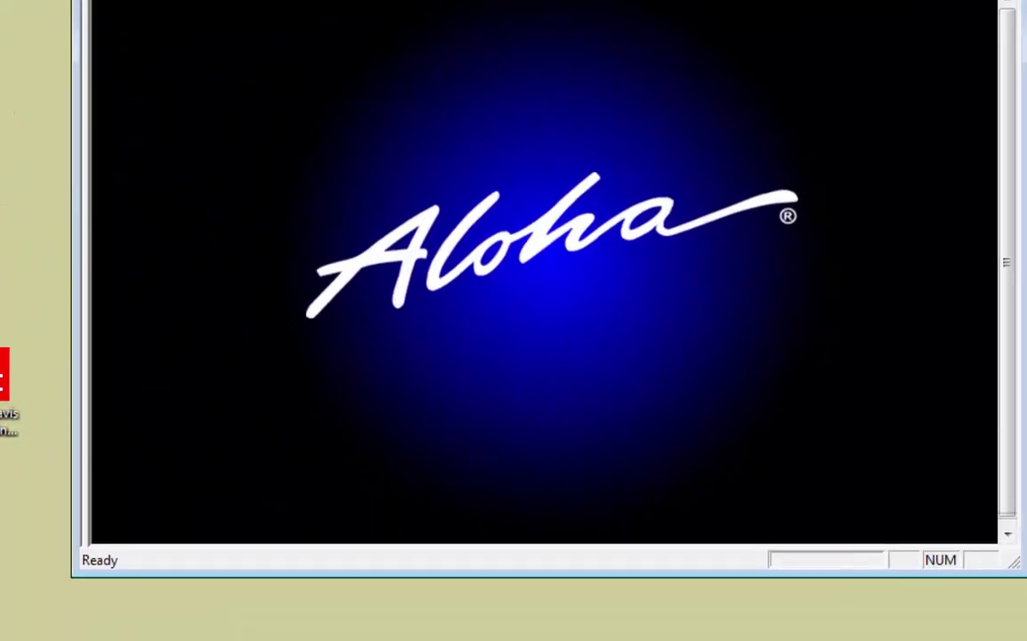
left_click(69, 35)
left_click(71, 100)
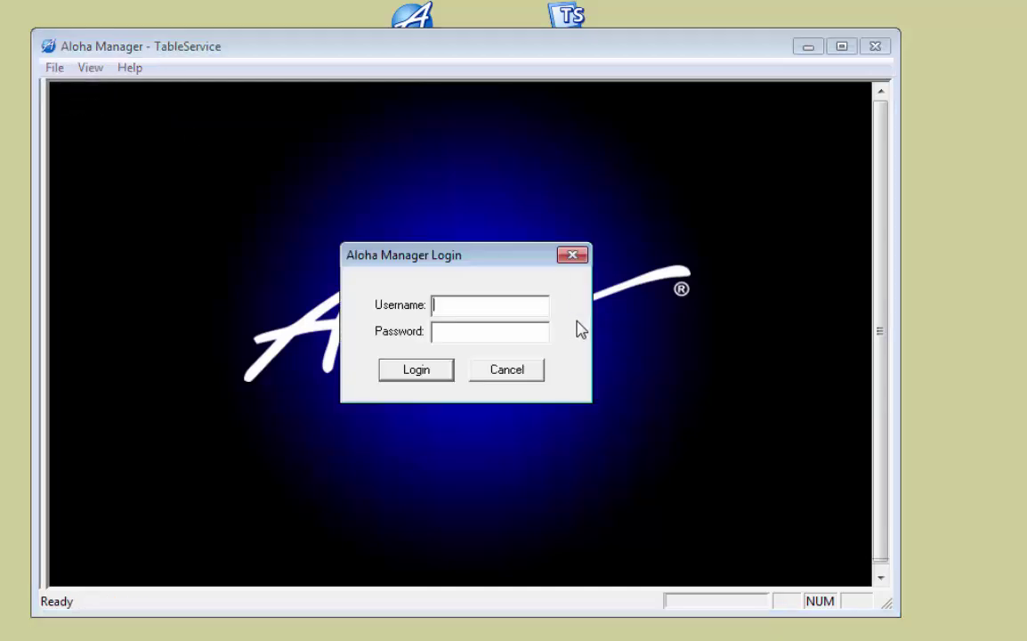
type("500")
key("Tab")
type("***")
left_click(430, 374)
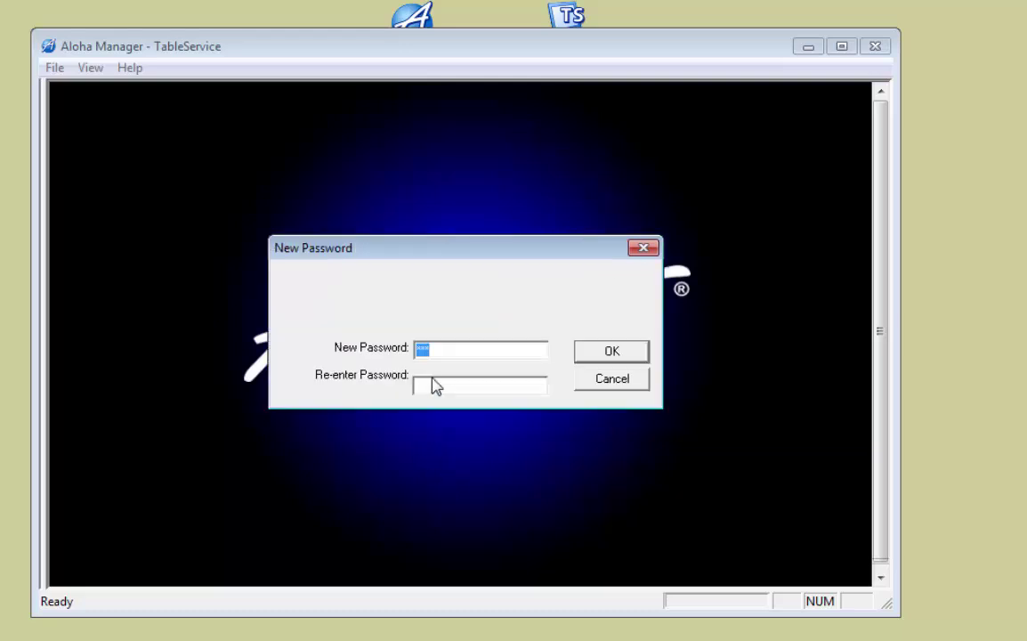
Step: Re-enter and confirm the new password to finish logging in
left_click(436, 385)
type("***")
left_click(594, 357)
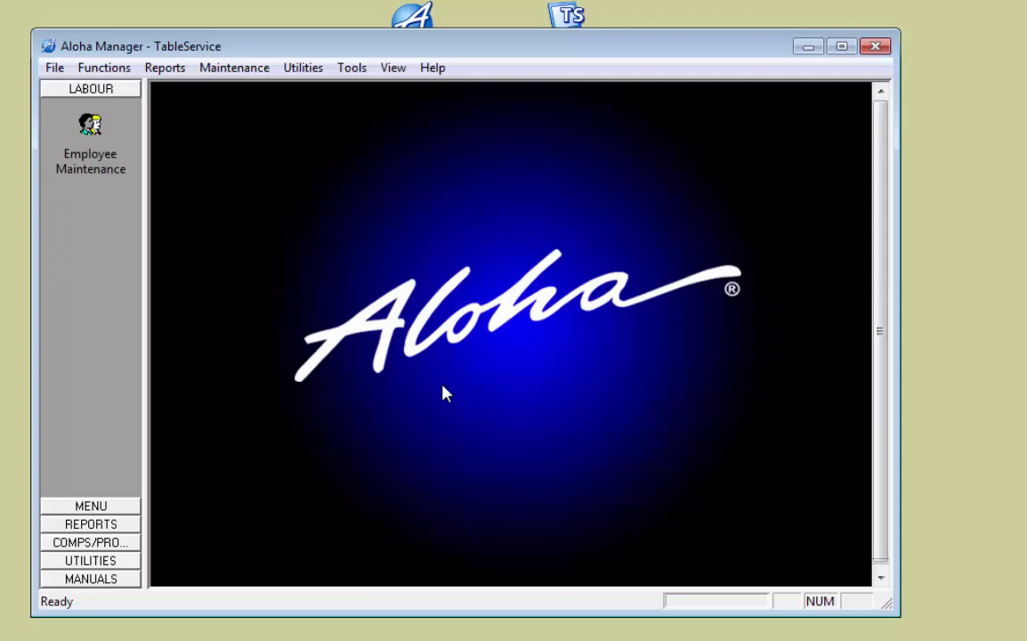
Step: Open Item Maintenance from Maintenance > Menu > Items
left_click(255, 75)
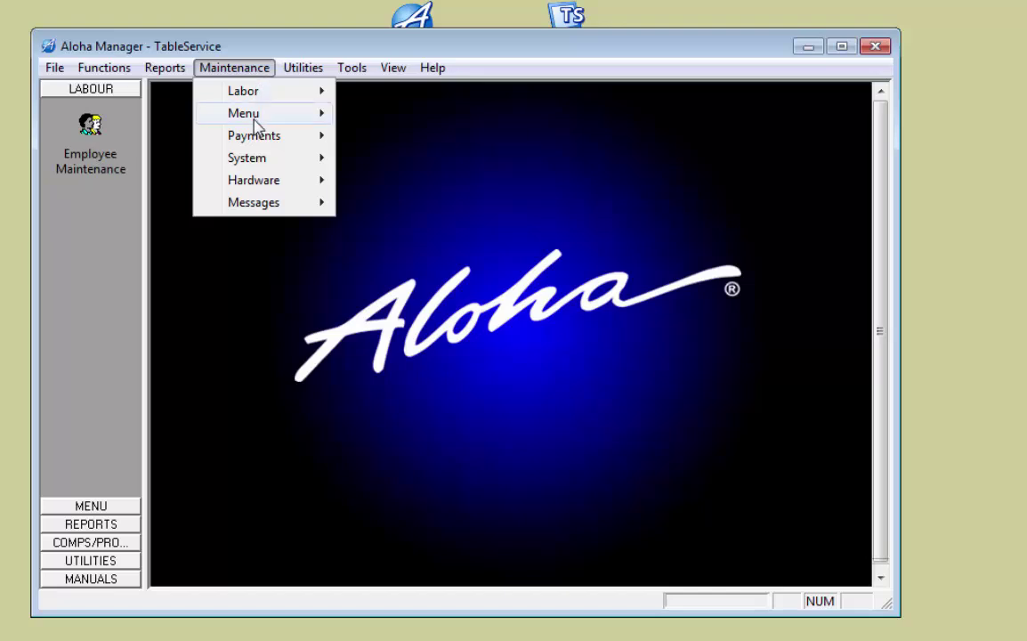
mouse_move(252, 118)
left_click(392, 120)
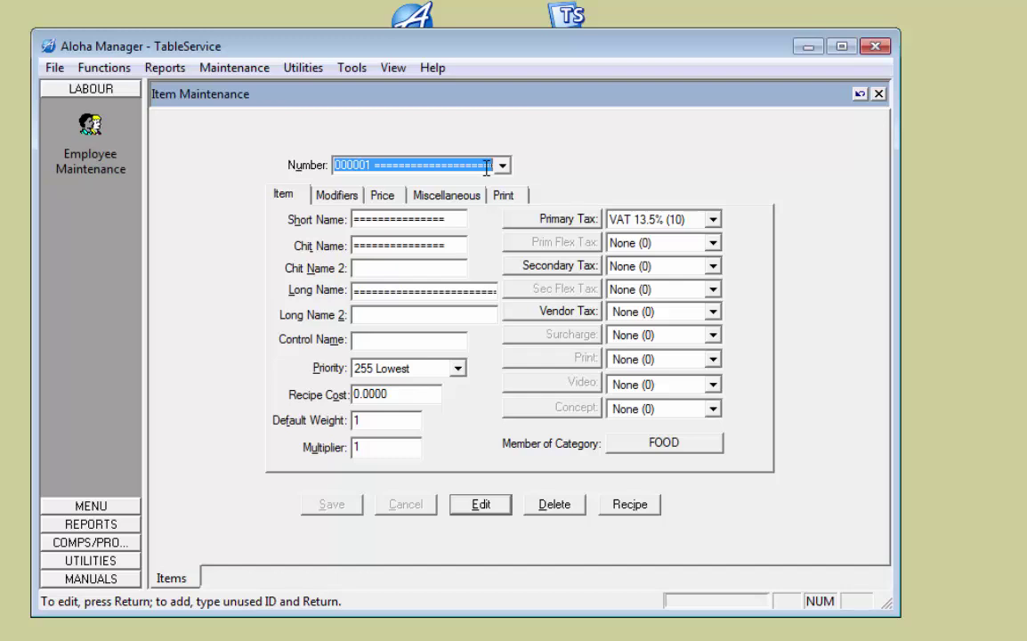
Step: Load existing item 001499 from the Number list and place the cursor in its Number field
left_click(502, 165)
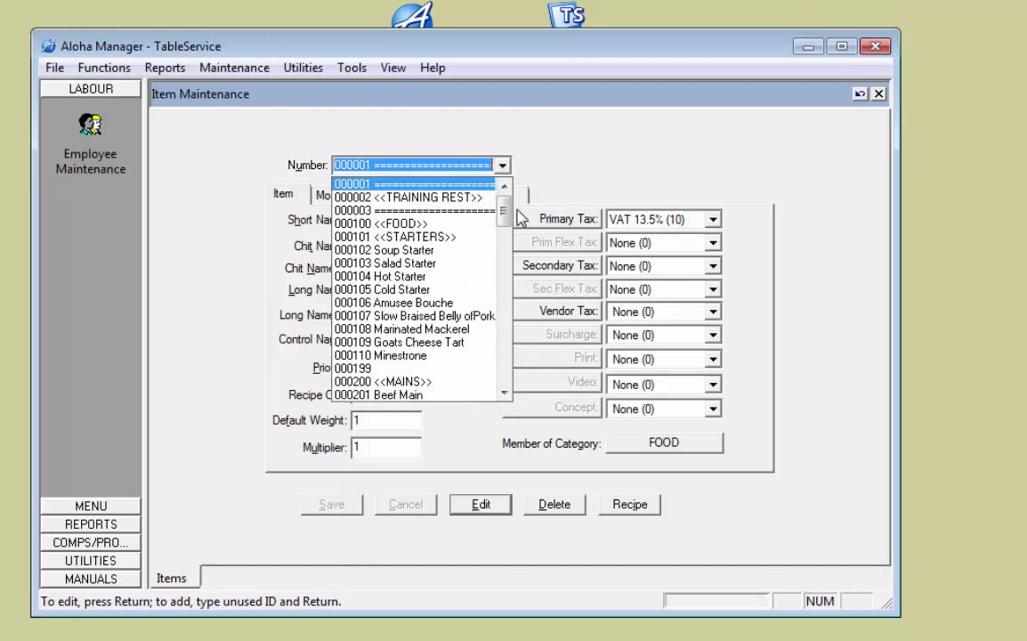
scroll(499, 338, "down", 15)
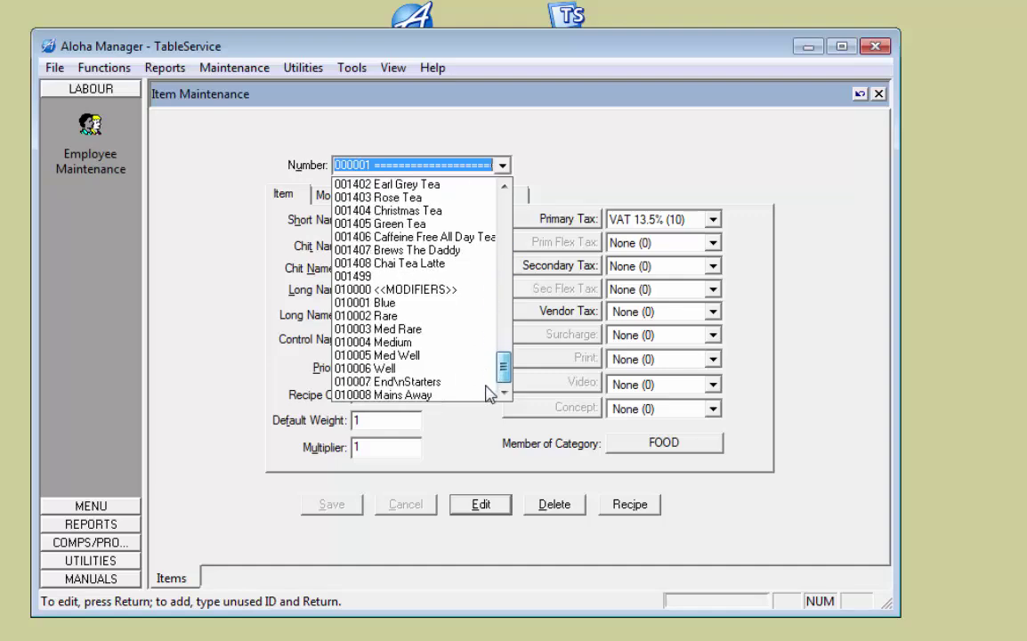
left_click_drag(503, 366, 500, 354)
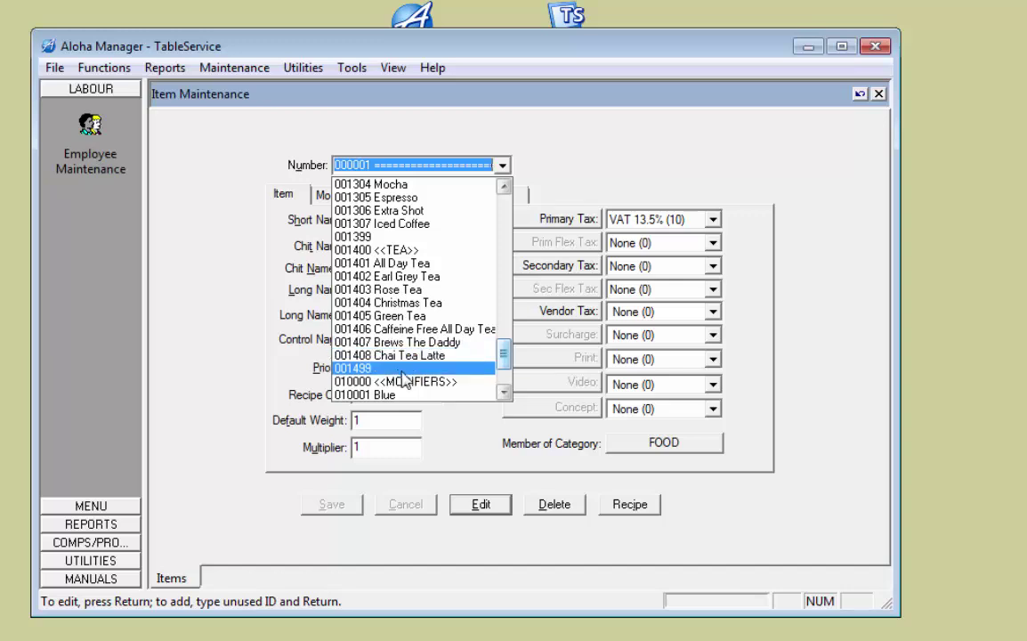
left_click(354, 368)
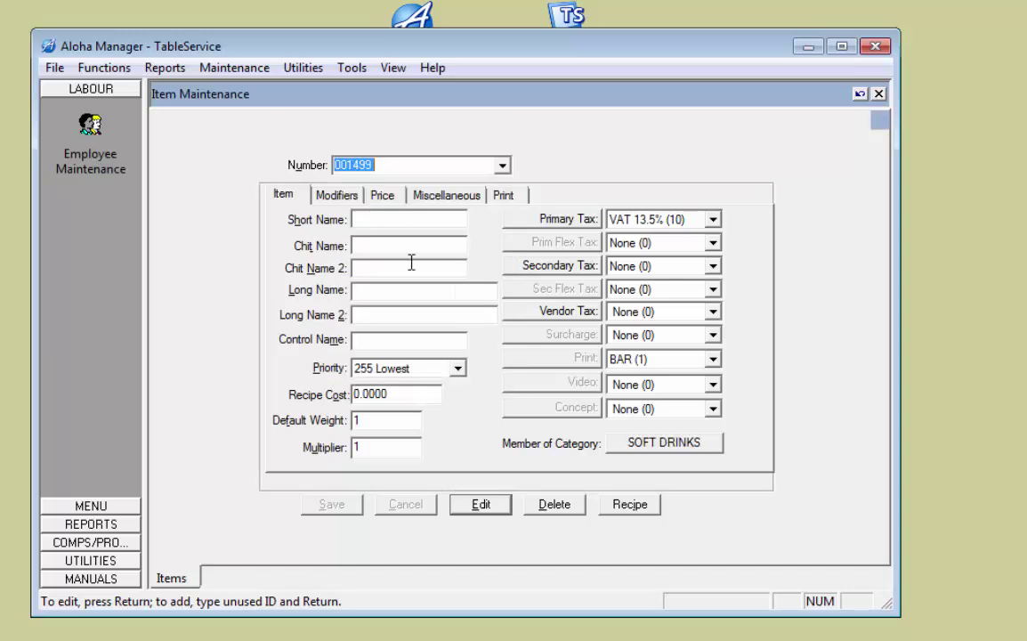
left_click(398, 165)
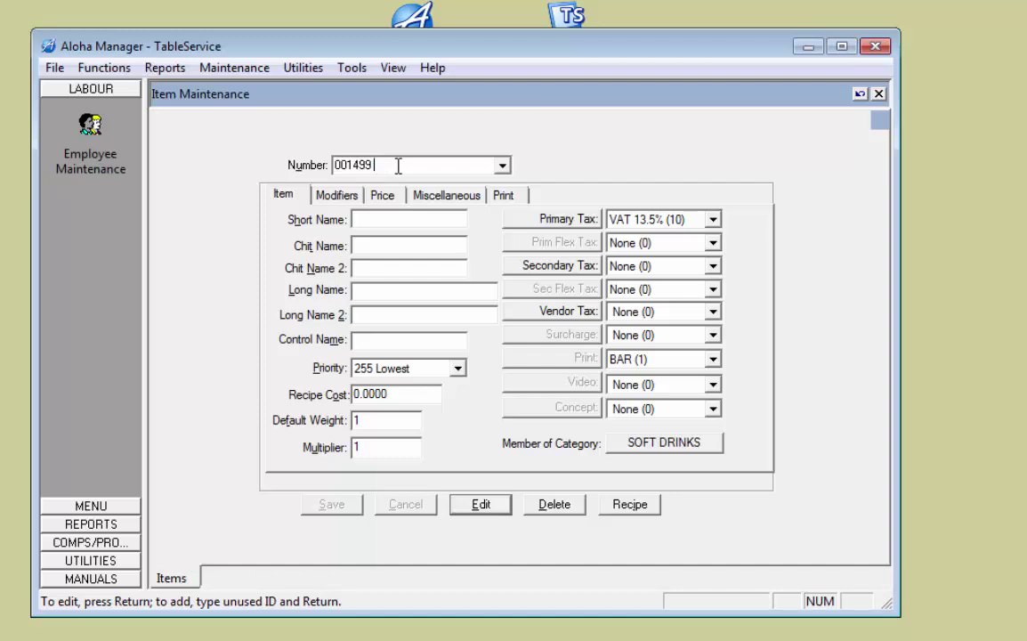
Step: Change the item number to 001500 to start a new item
key("BackSpace")
key("BackSpace")
key("BackSpace")
type("500")
key("Return")
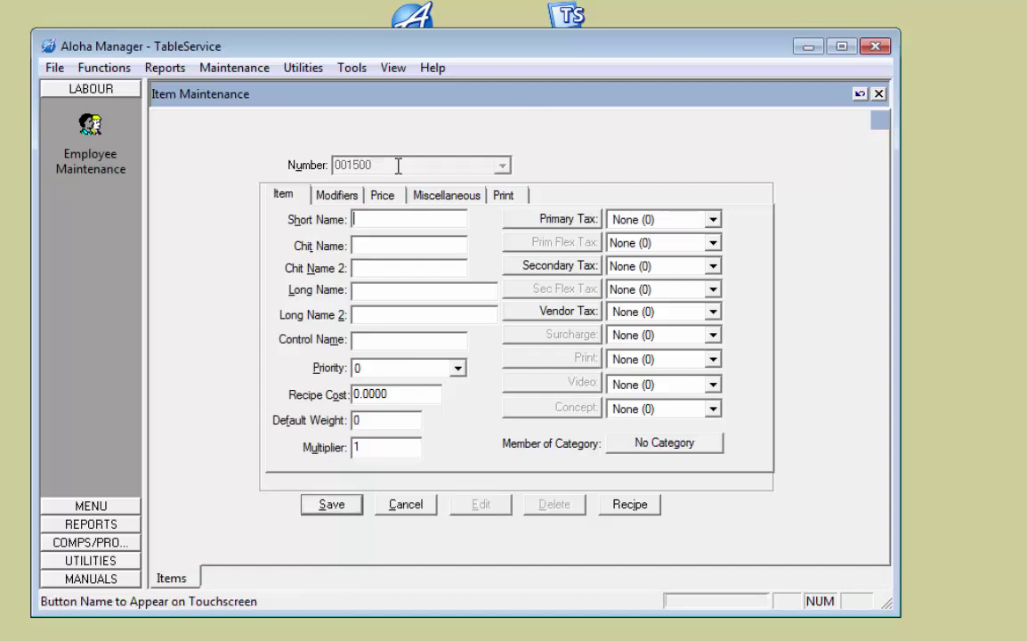
Step: Enter <<NIBBLES>> as short, chit and long name for item 001500 and save it
type("<<NIBBLES>>")
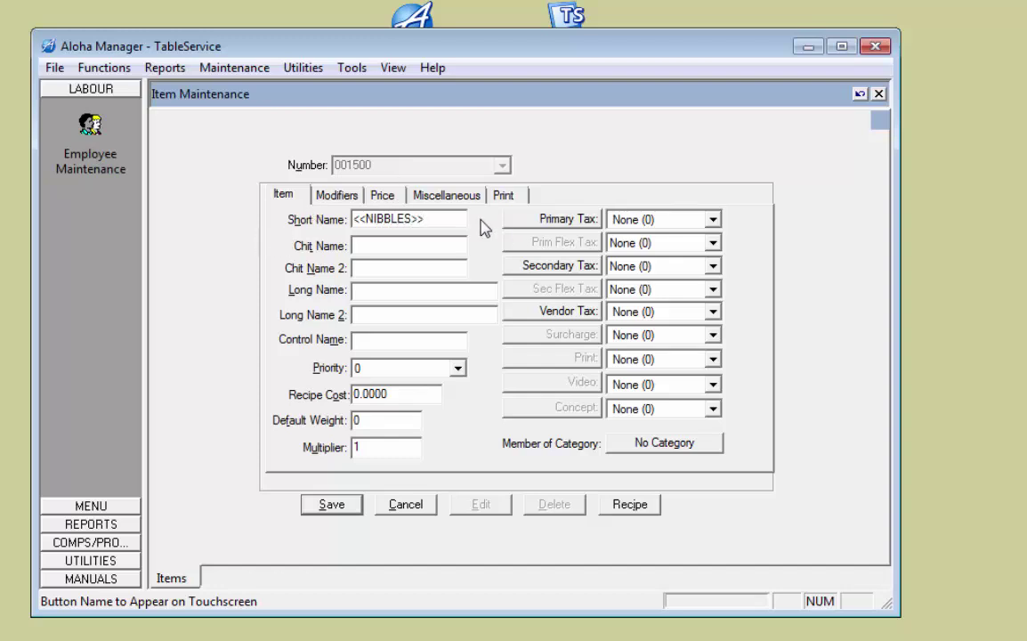
left_click_drag(456, 218, 299, 226)
key("ctrl+c")
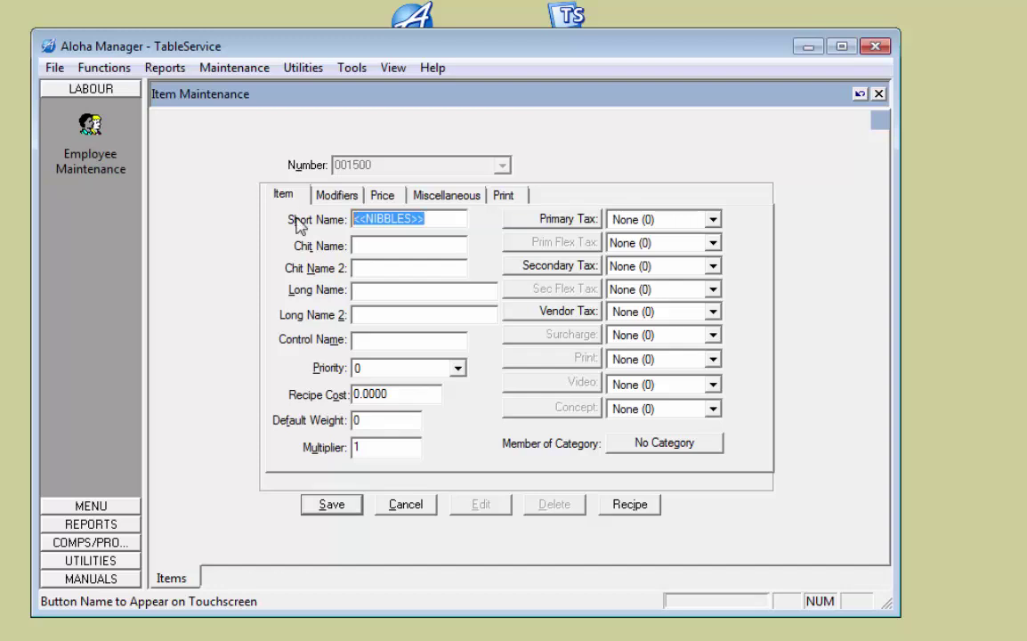
left_click(384, 246)
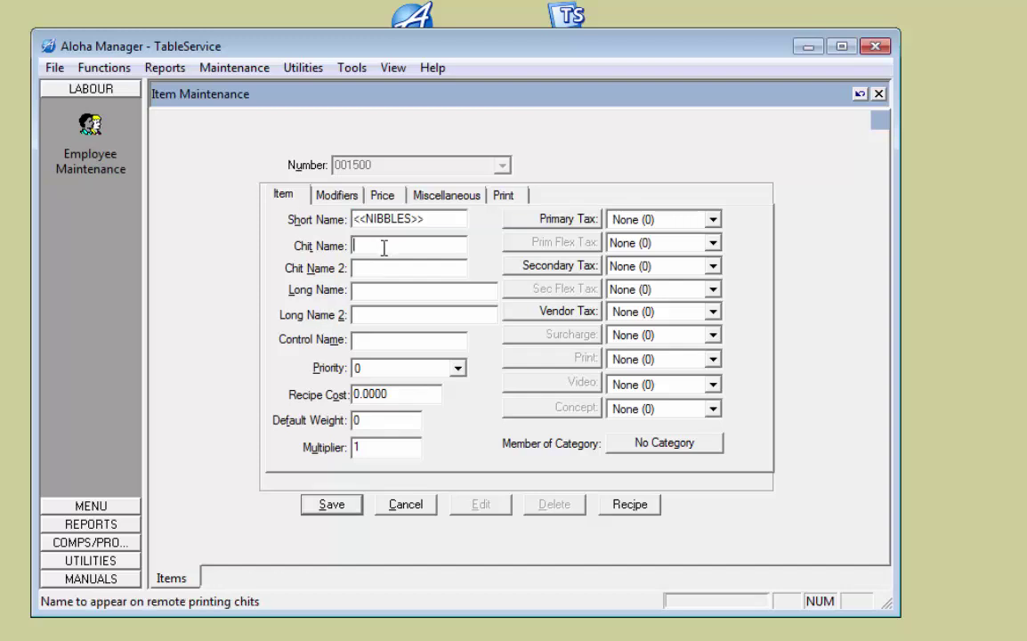
key("ctrl+v")
left_click(382, 289)
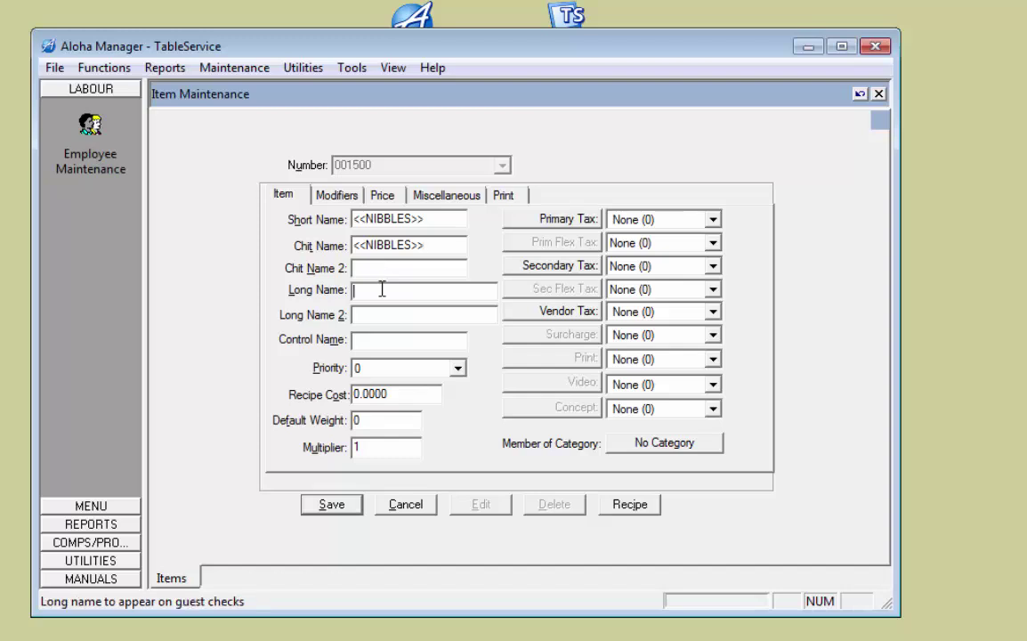
key("ctrl+v")
left_click(353, 505)
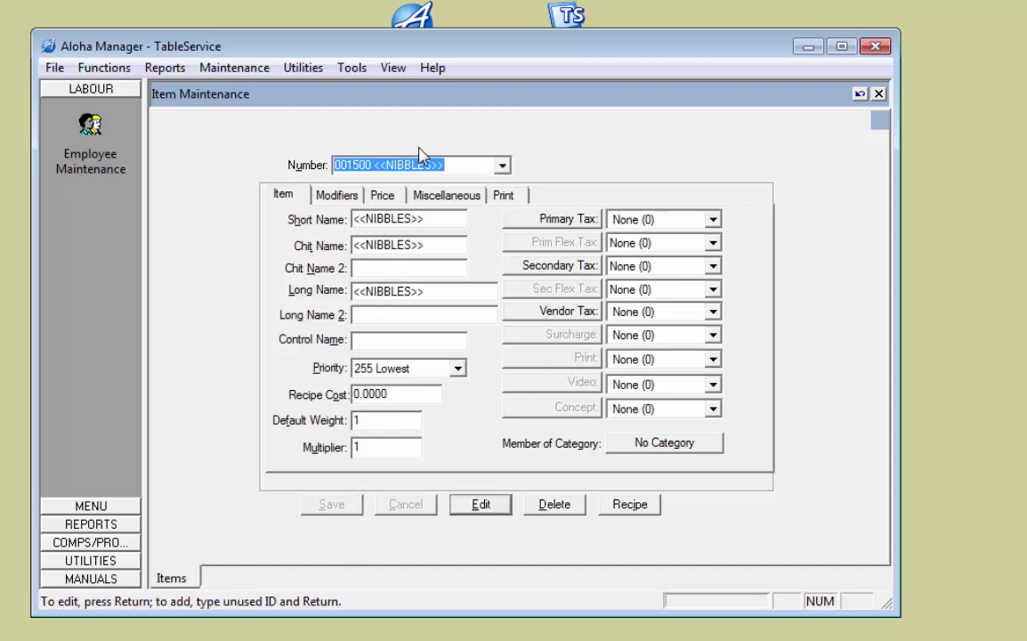
left_click_drag(365, 164, 444, 166)
Step: Start item 001501 and give it the short name 'Seaweed Rolls'
type("1501")
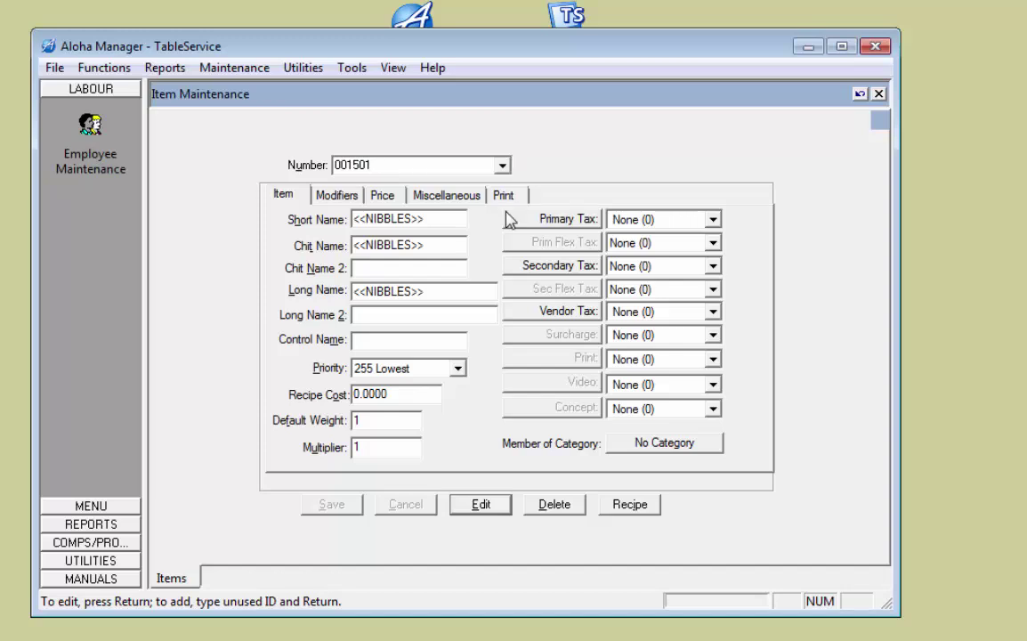
key("Return")
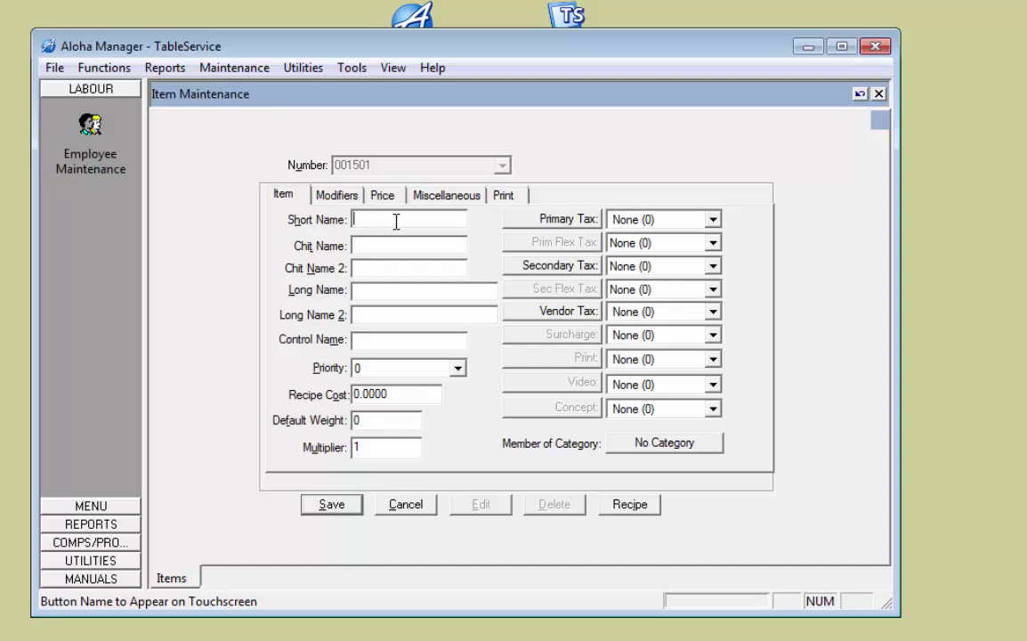
type("Seaweed Rolls")
Step: Enter 'Seaweed Rolls' as chit name and 'Donegal Seaweed Rolls Nib' as long name
left_click(389, 247)
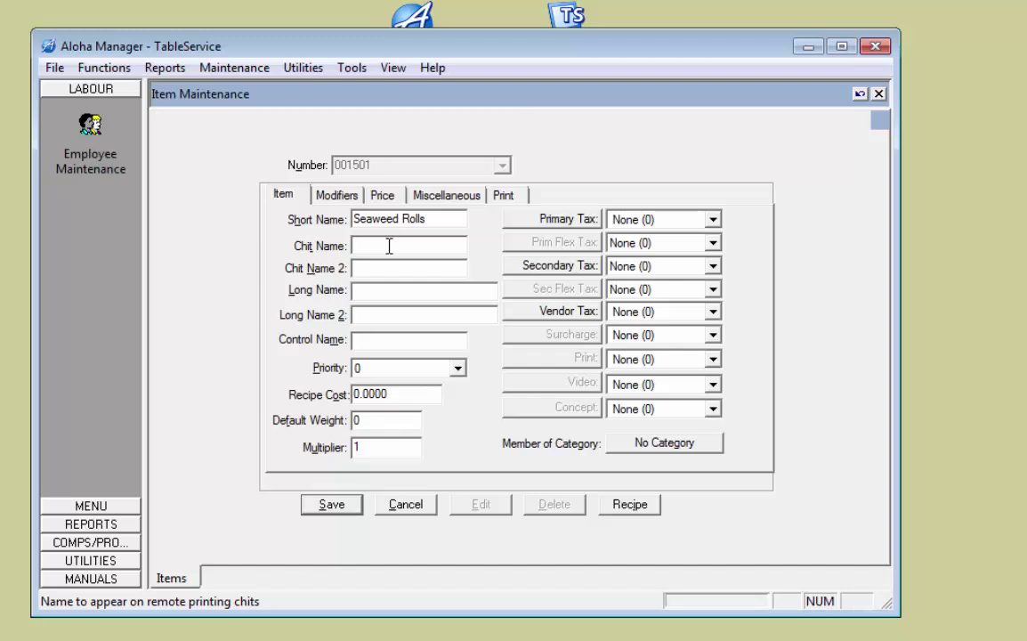
type("Seaweed Rolls")
left_click(362, 292)
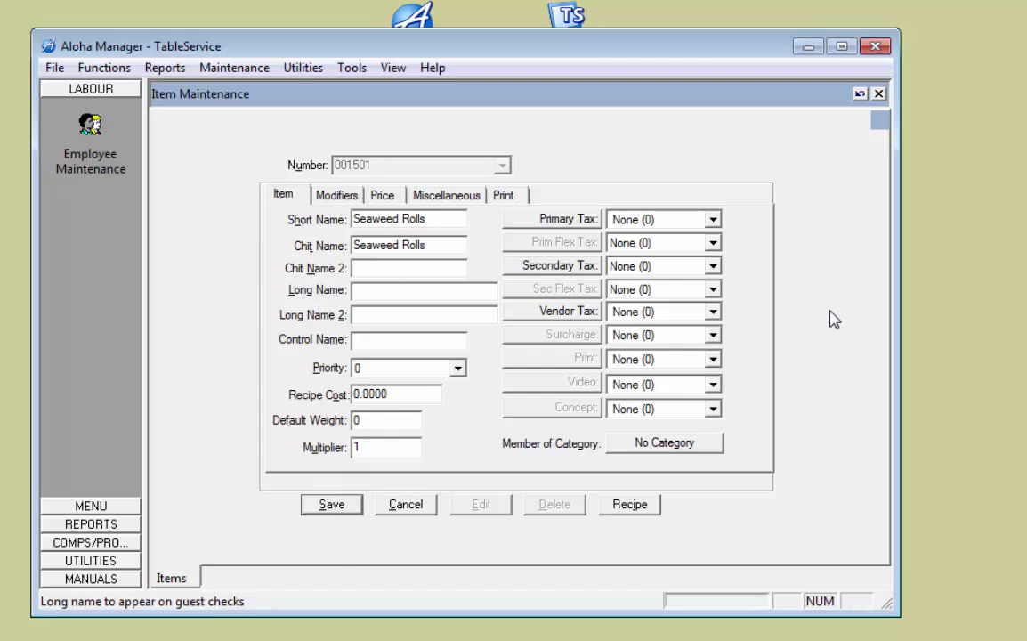
type("Donegal Seaweed Rol")
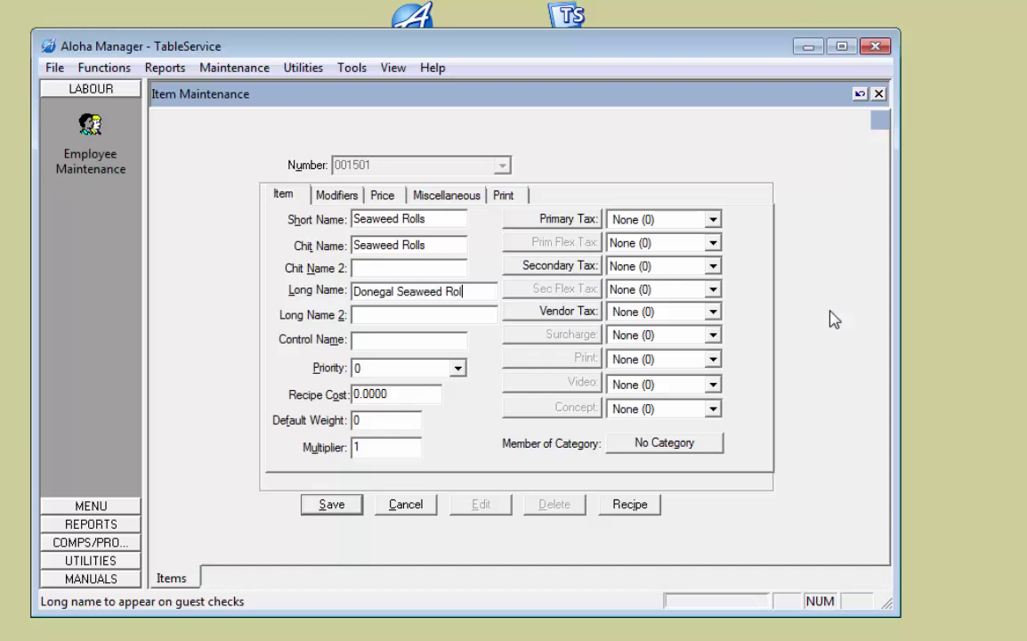
type("ls Nib")
Step: Set Primary Tax to VAT 13.5%, check the Price tab, and save item 001501
left_click(713, 220)
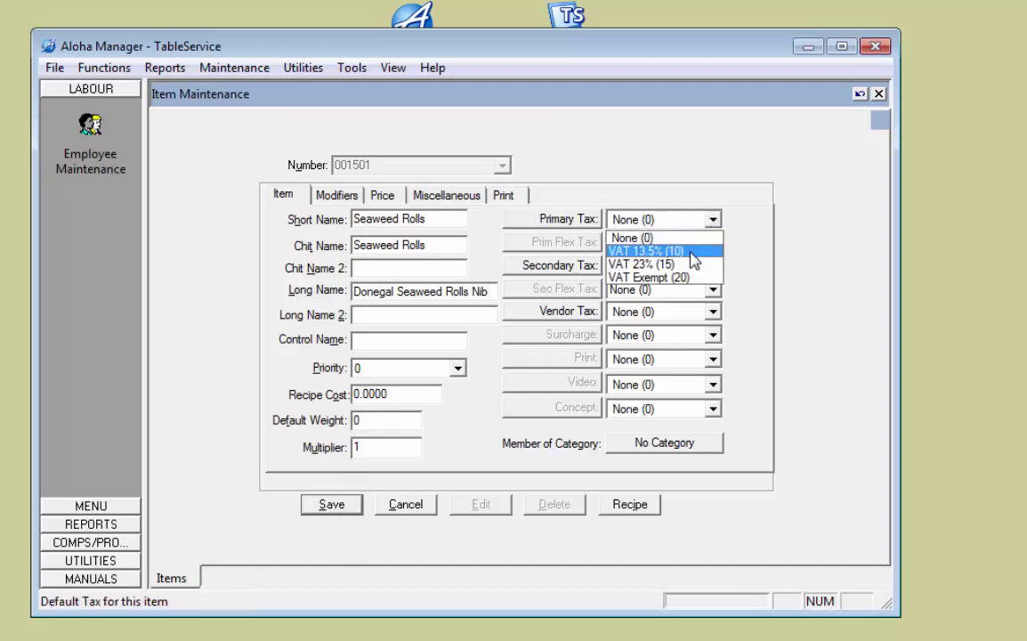
left_click(692, 252)
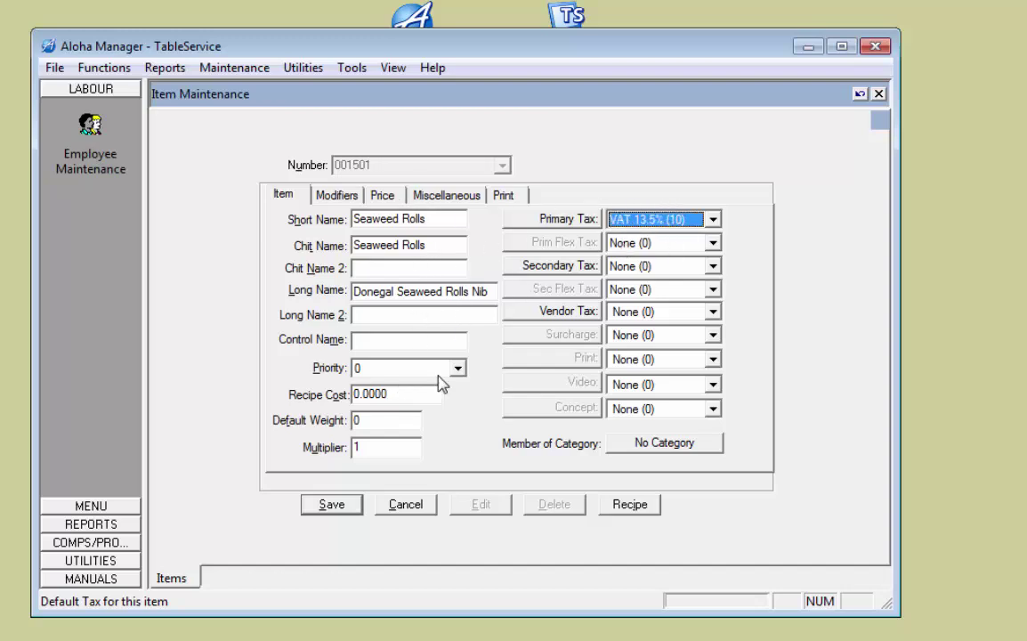
left_click(383, 197)
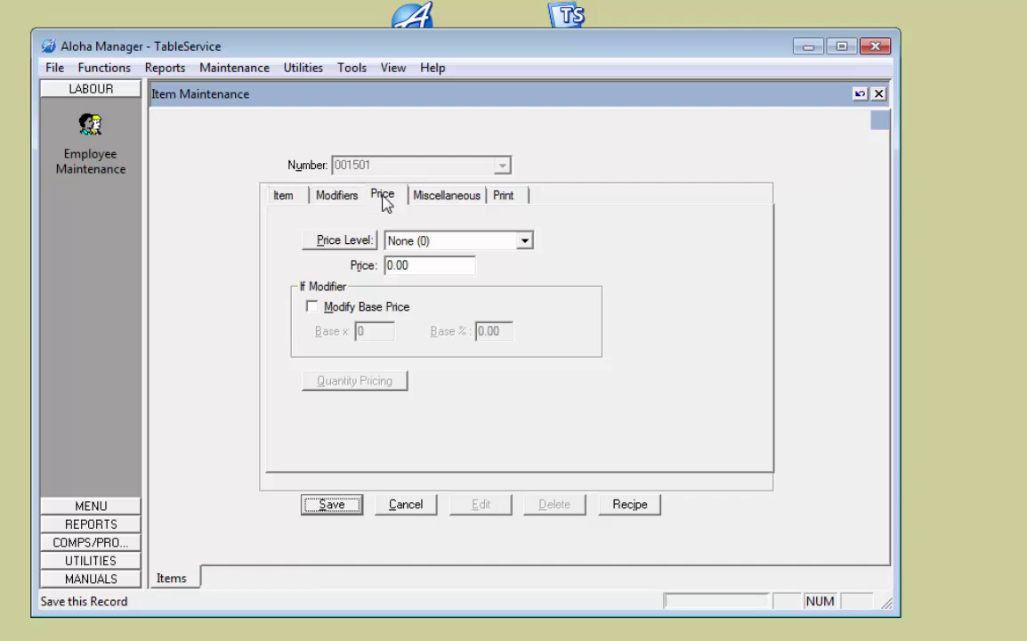
left_click(285, 202)
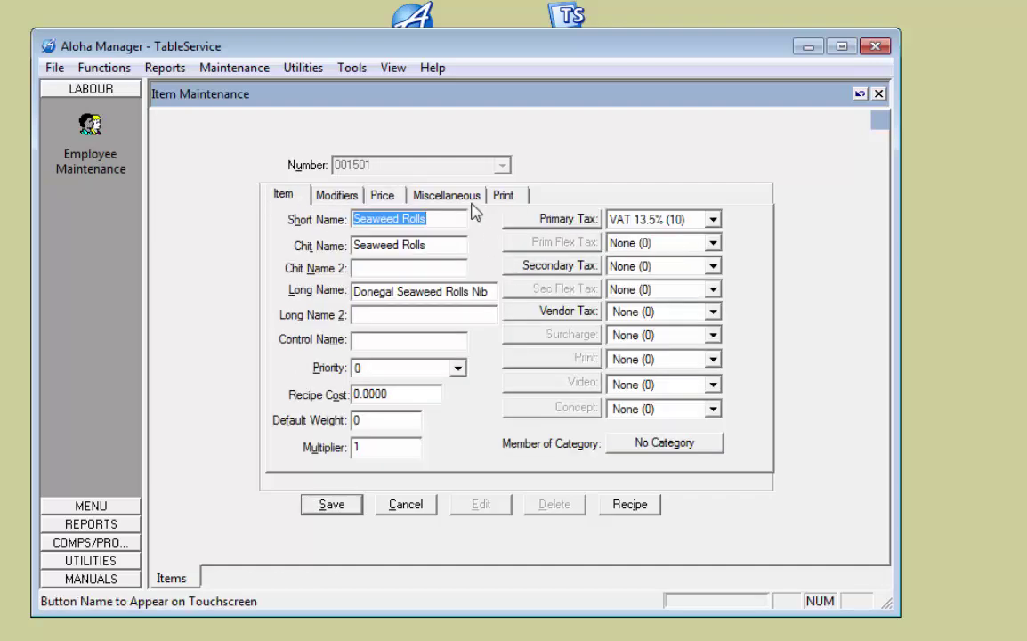
left_click(344, 509)
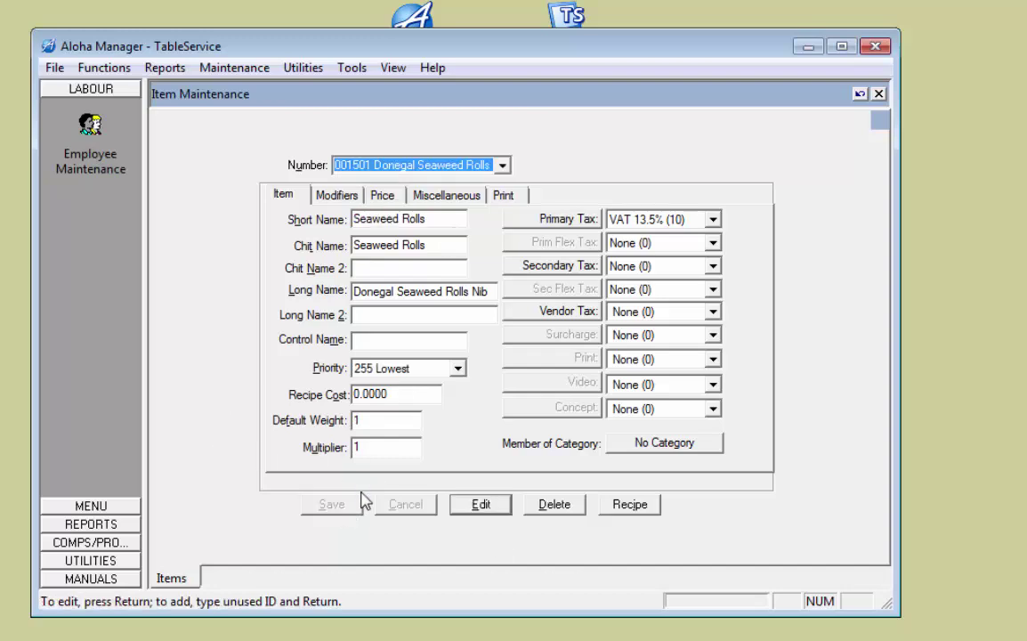
type("00150")
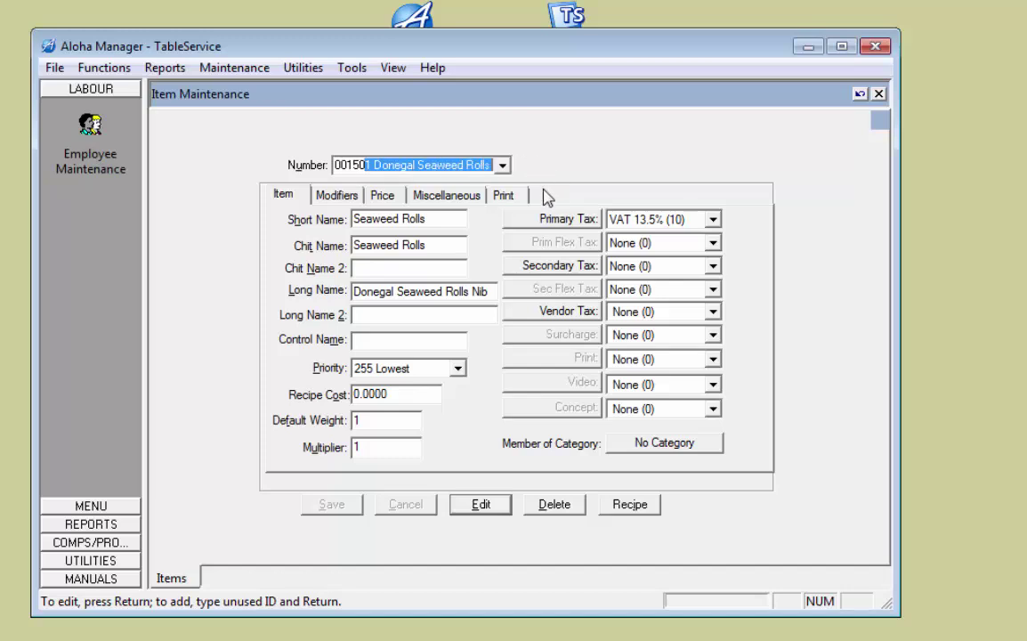
Step: Start item 001502 with short and chit name Mexican Nib and long name Mexican Nibbles Selection
key("Return")
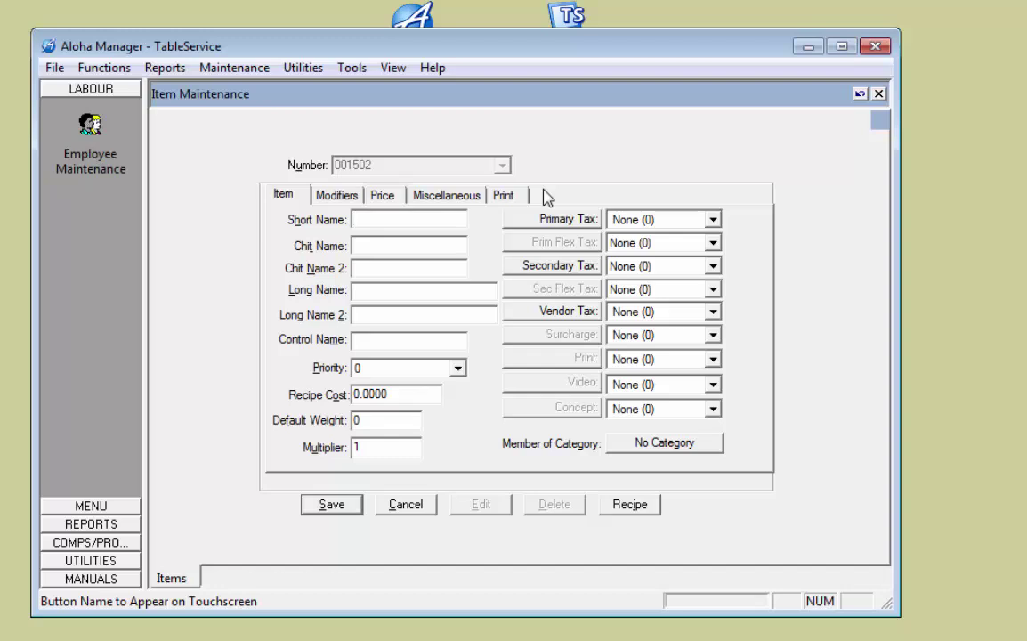
type("Mexican Nib")
key("shift+Home")
key("ctrl+c")
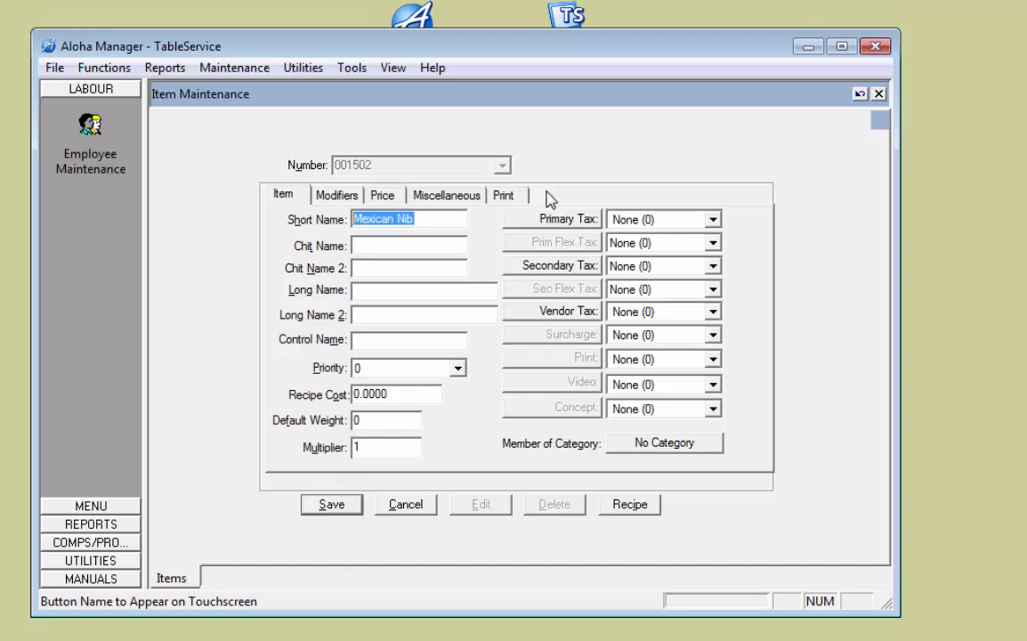
key("BackSpace")
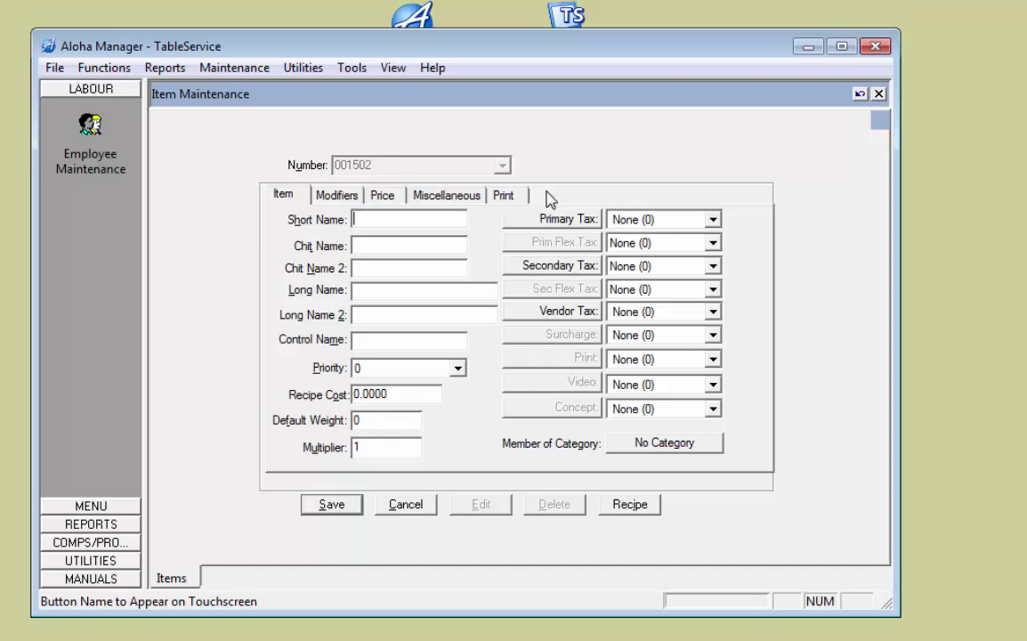
key("ctrl+z")
left_click(454, 238)
key("ctrl+v")
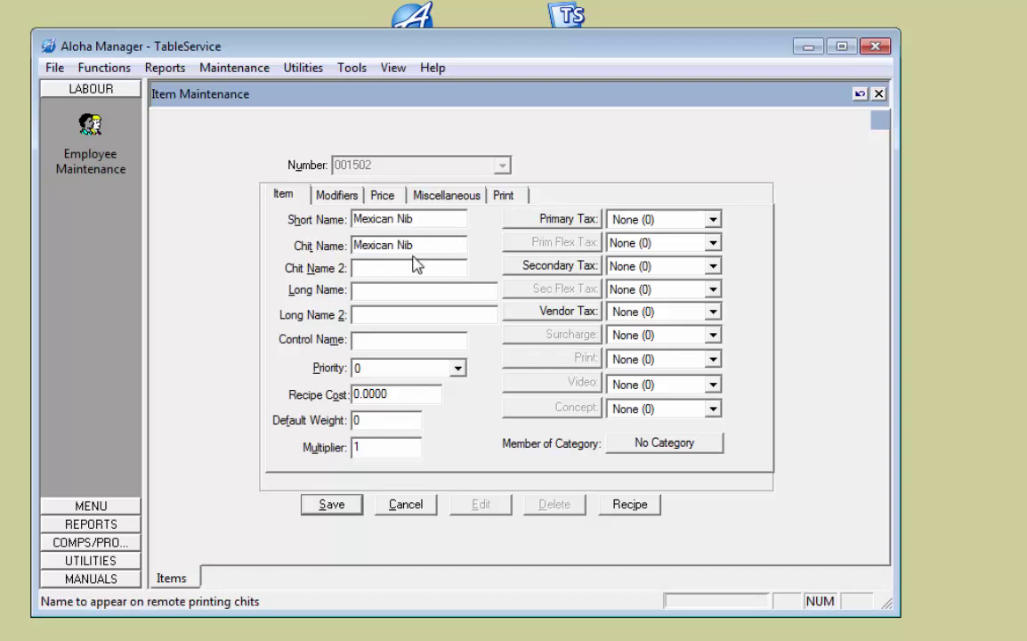
left_click(392, 294)
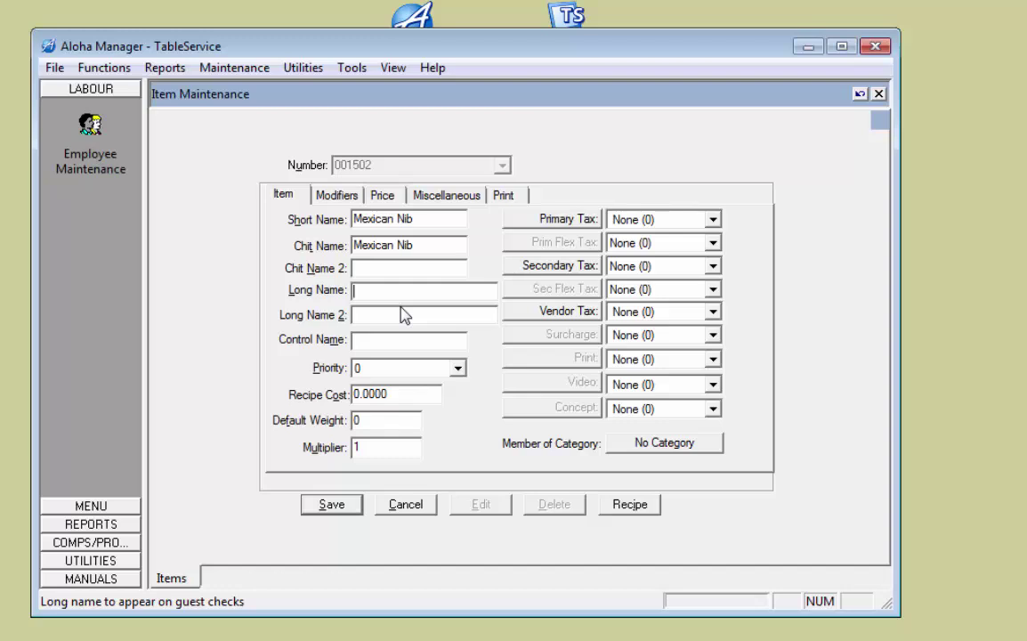
key("ctrl+v")
type("bles")
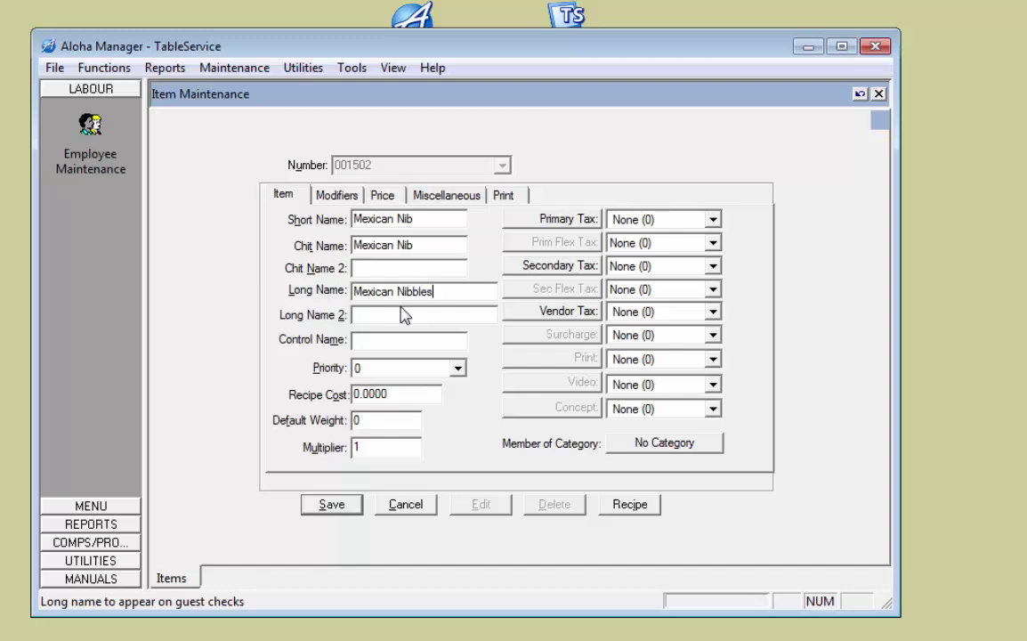
type(" Selection")
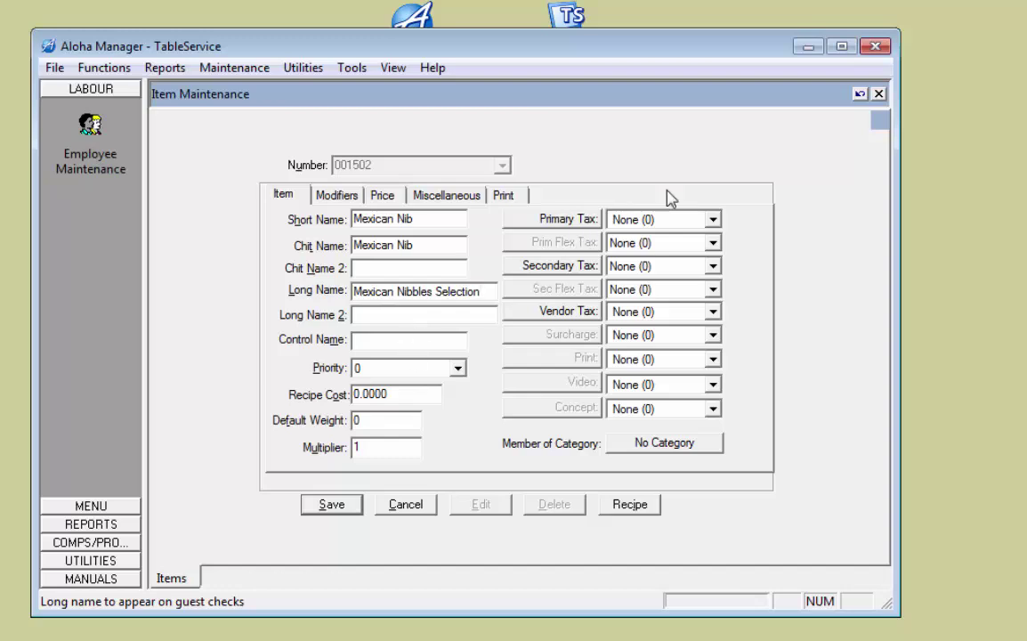
Step: Set primary tax to VAT 13.5% (10) and save the item
left_click(703, 219)
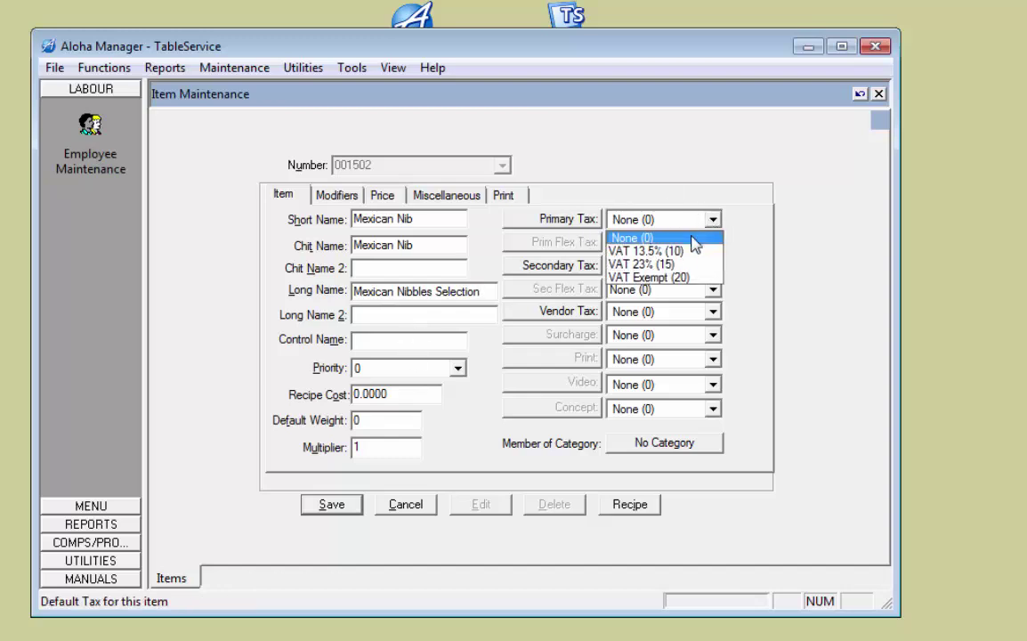
left_click(676, 248)
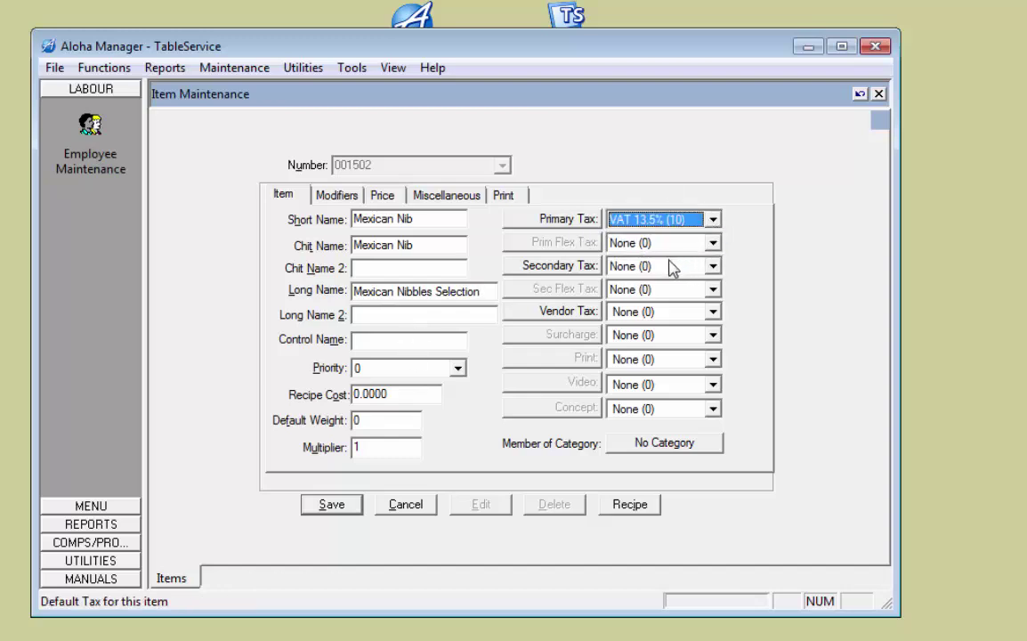
left_click(331, 504)
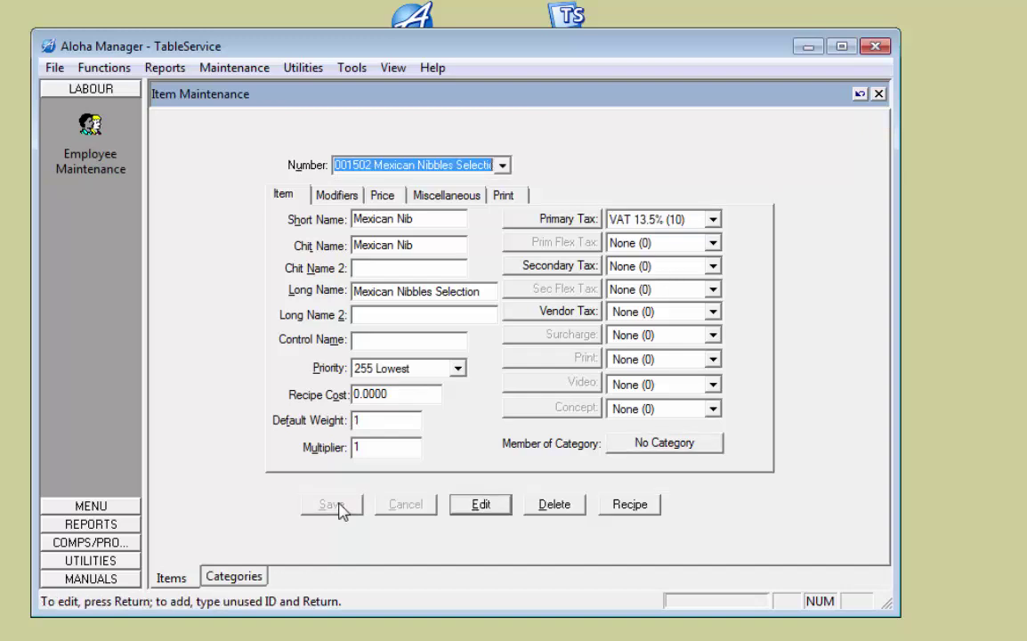
left_click_drag(365, 165, 703, 182)
Step: Start item 001503 with short and chit name Cheese Nib and long name Cheesy Nibbles Platter
type("3")
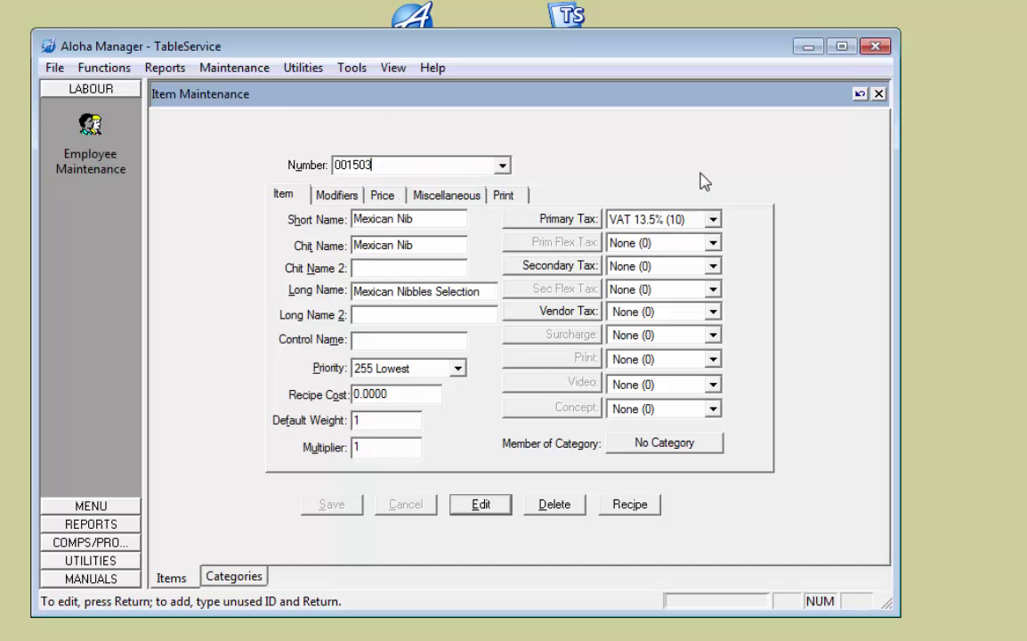
key("Return")
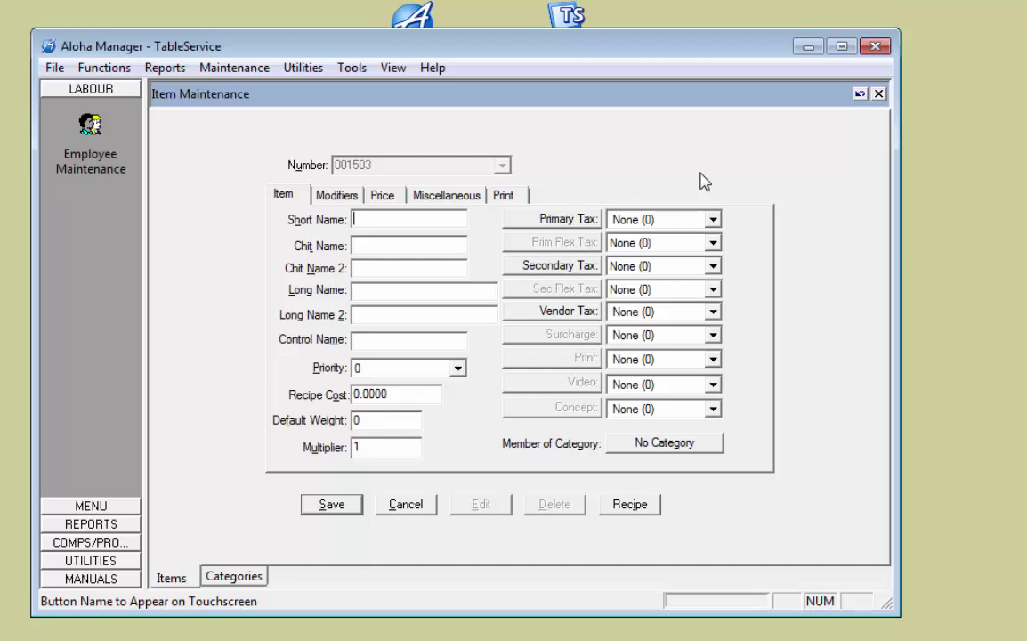
type("Cheese Nib")
key("Tab")
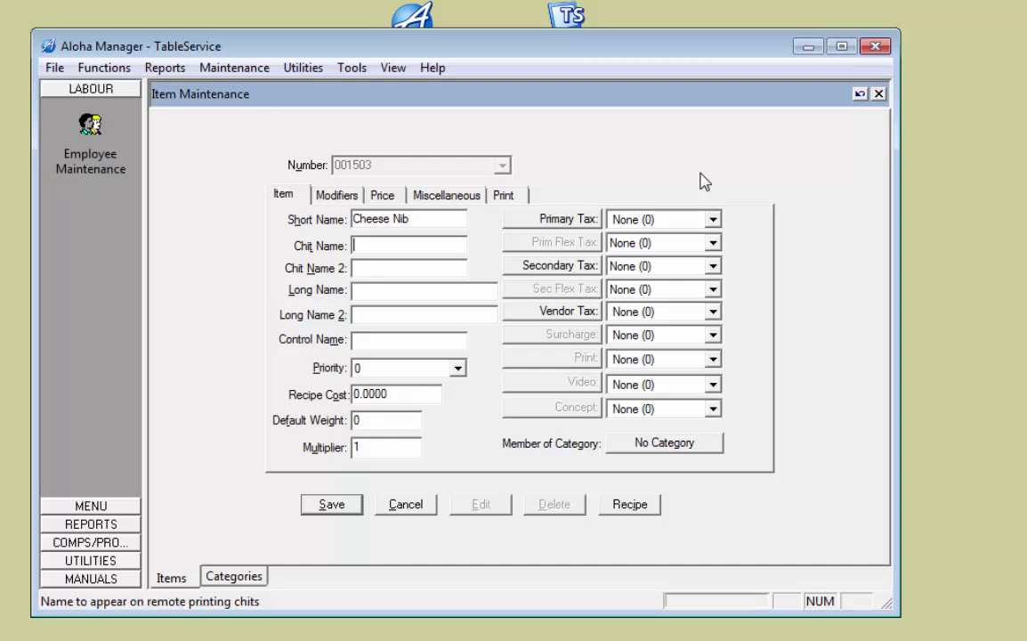
type("Cheese Nib")
key("Tab")
key("Tab")
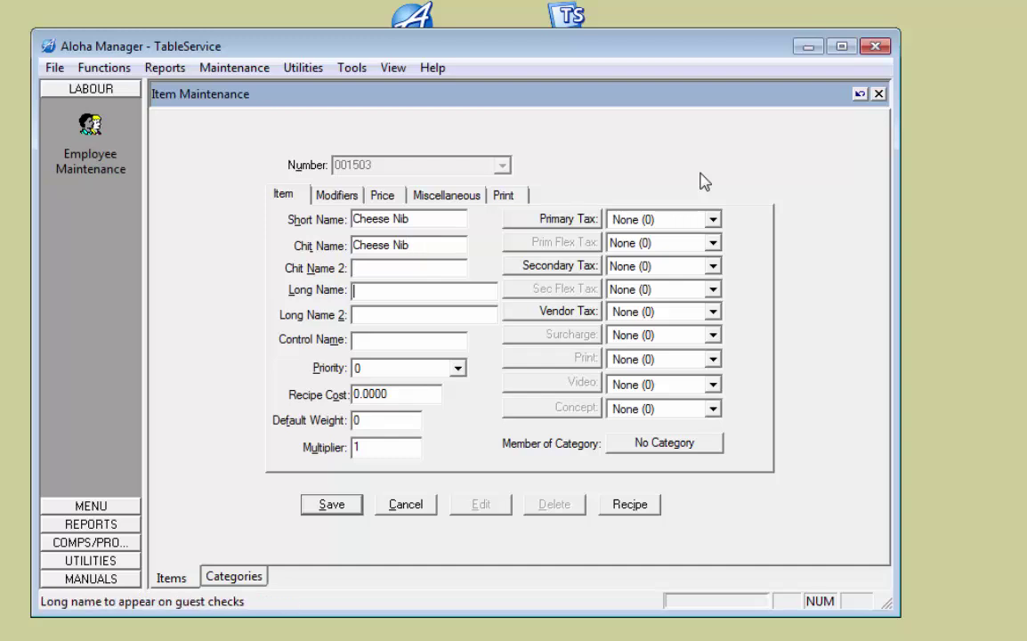
type("Cheesy Nibbles Platter")
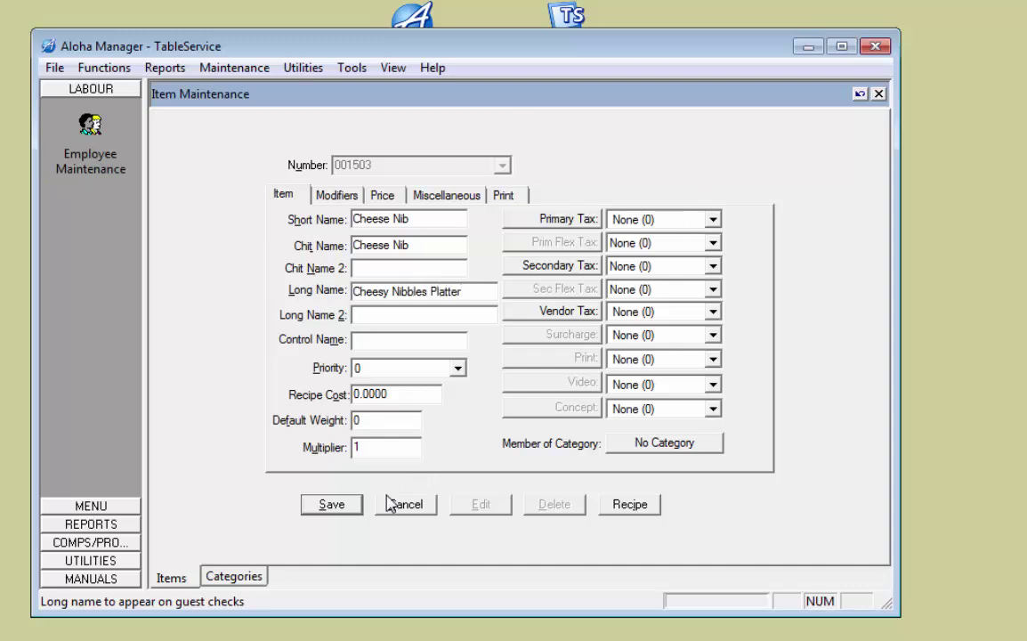
Step: Set primary tax to VAT 13.5% (10) and save the Cheesy Nibbles Platter item
left_click(713, 220)
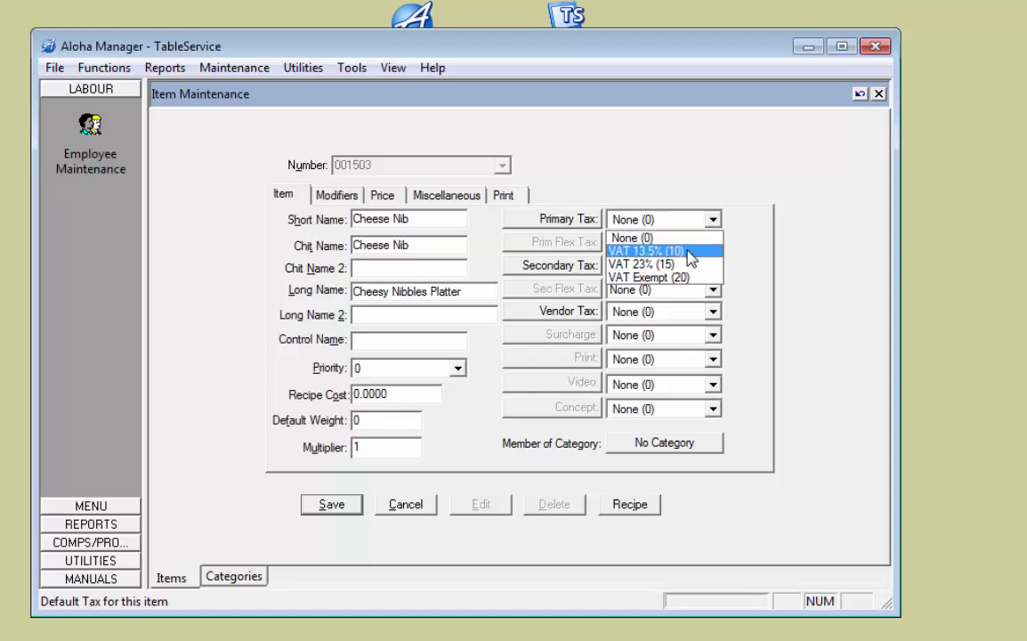
left_click(652, 250)
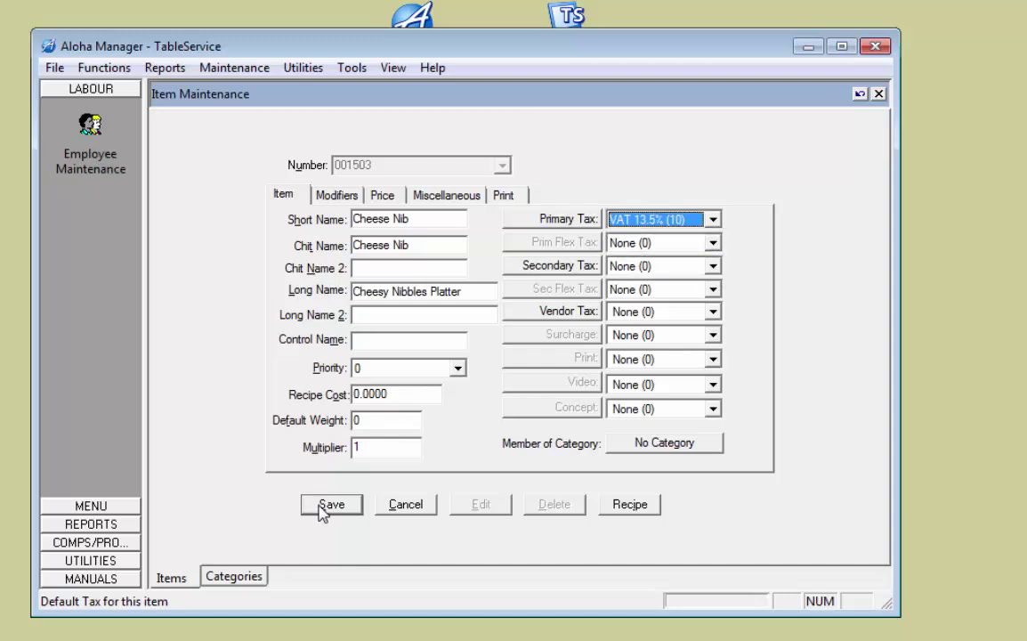
left_click(329, 505)
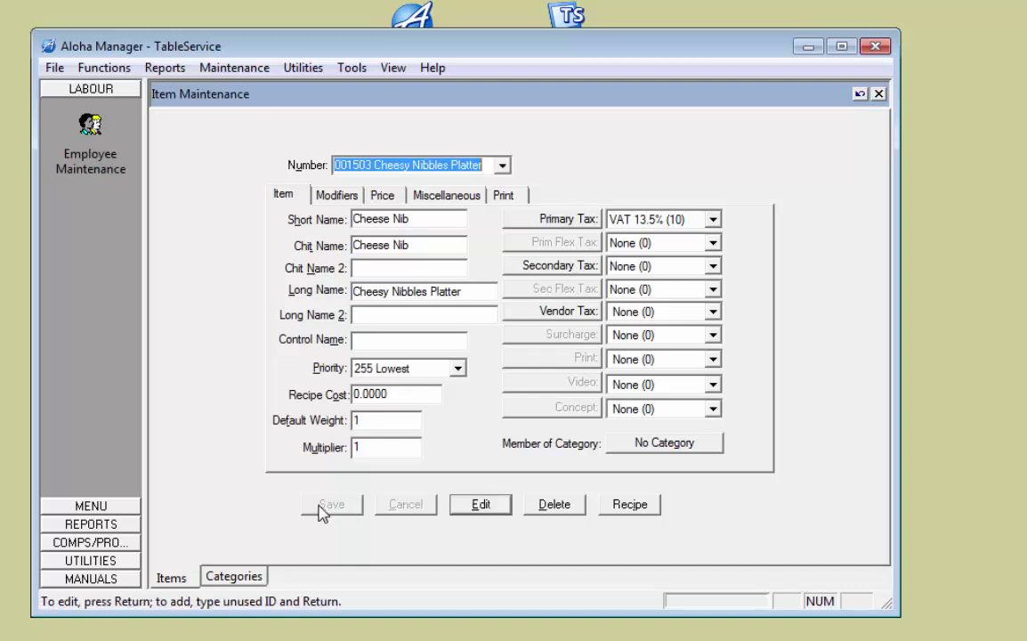
left_click(238, 70)
Step: Open Submenu Maintenance, review existing submenus STARTERS through DRINKS, and start new submenu 005
mouse_move(242, 113)
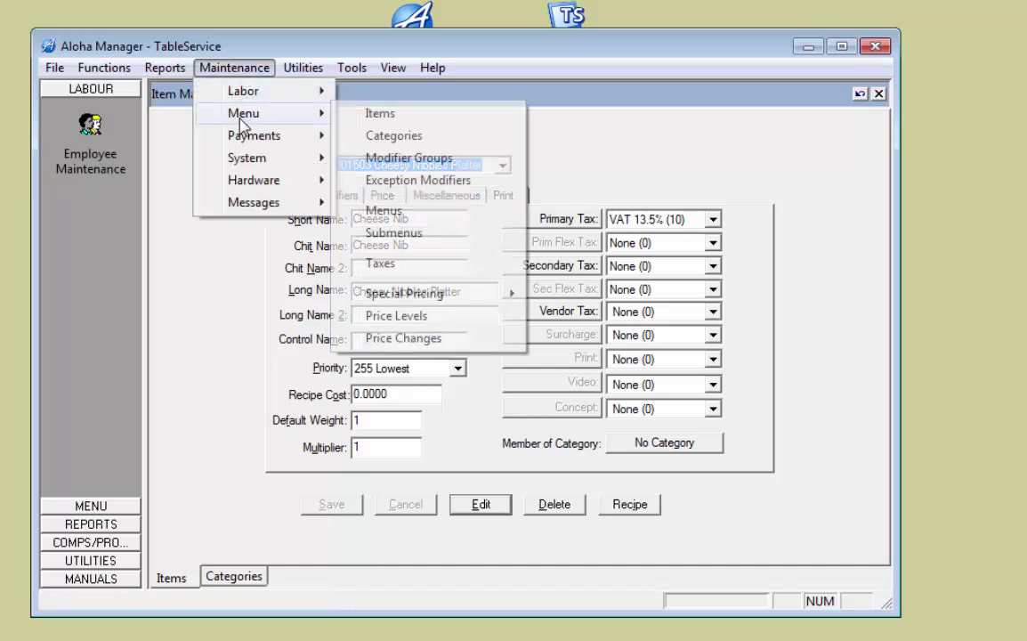
left_click(408, 233)
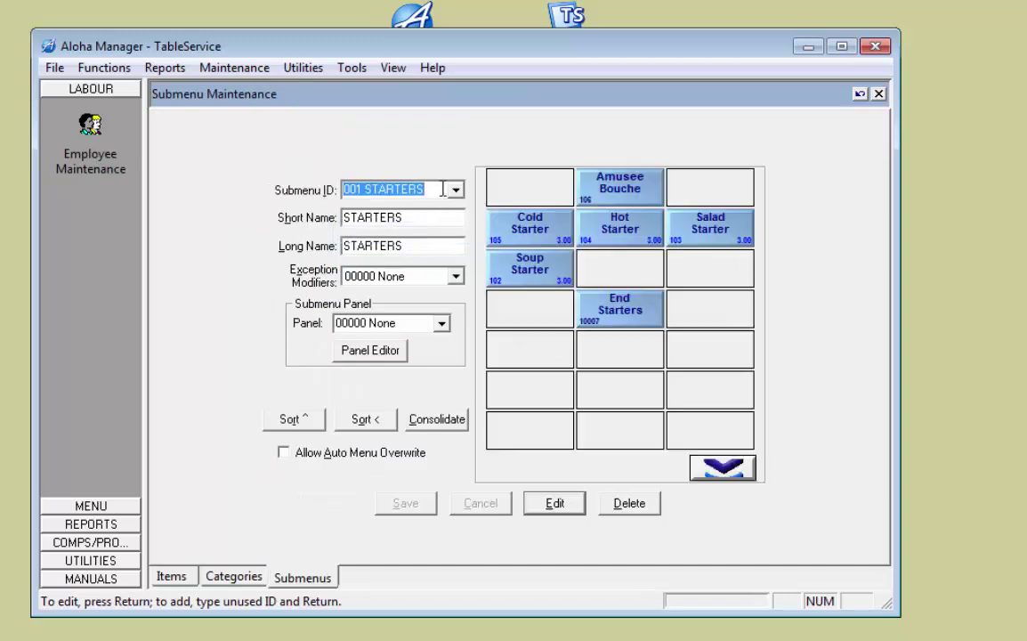
left_click(455, 190)
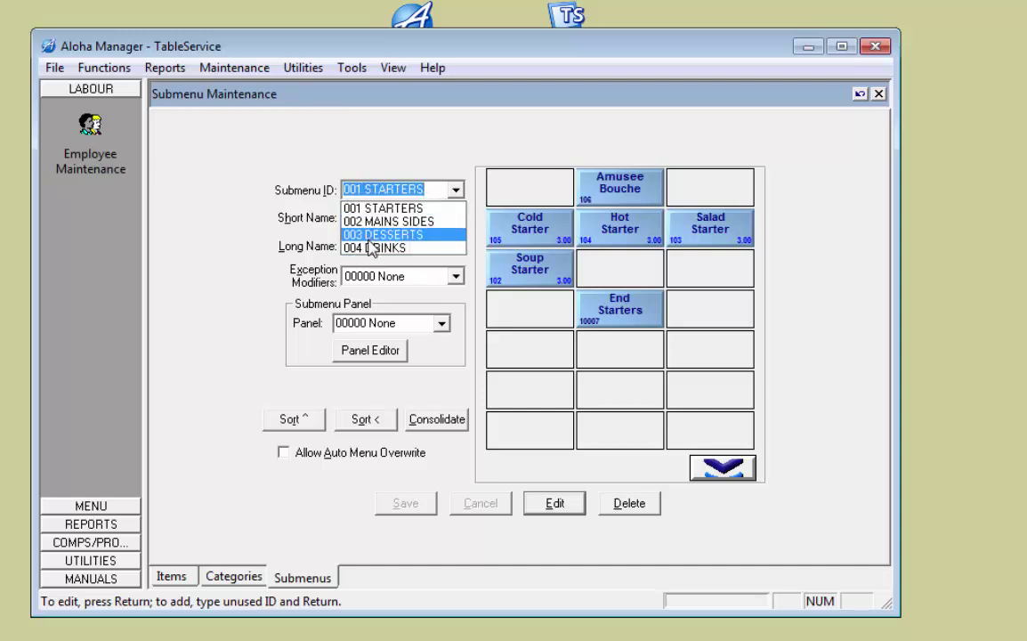
left_click(374, 187)
left_click(455, 190)
left_click(388, 230)
type("00")
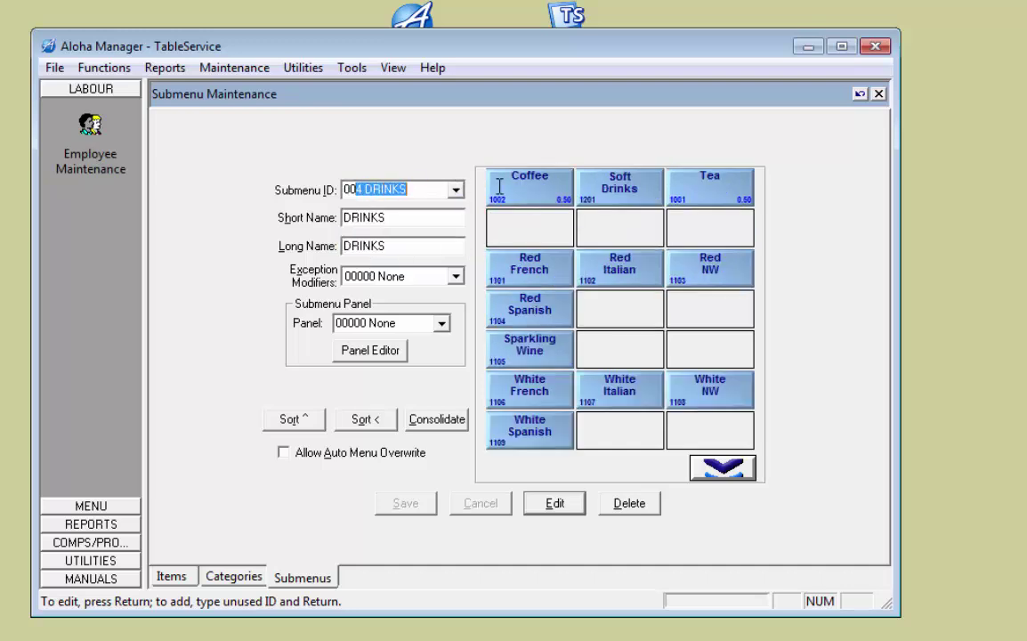
type("5")
key("Return")
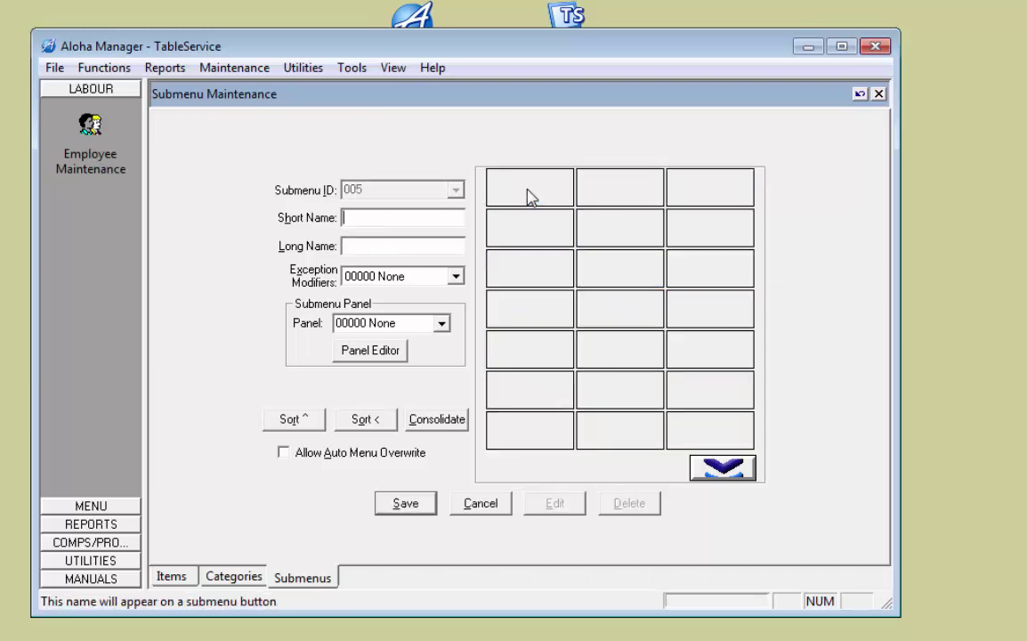
Step: Give submenu 005 short and long name 'Nibbles Menu' and open its first button's item dialog
type("Nibbles Menu")
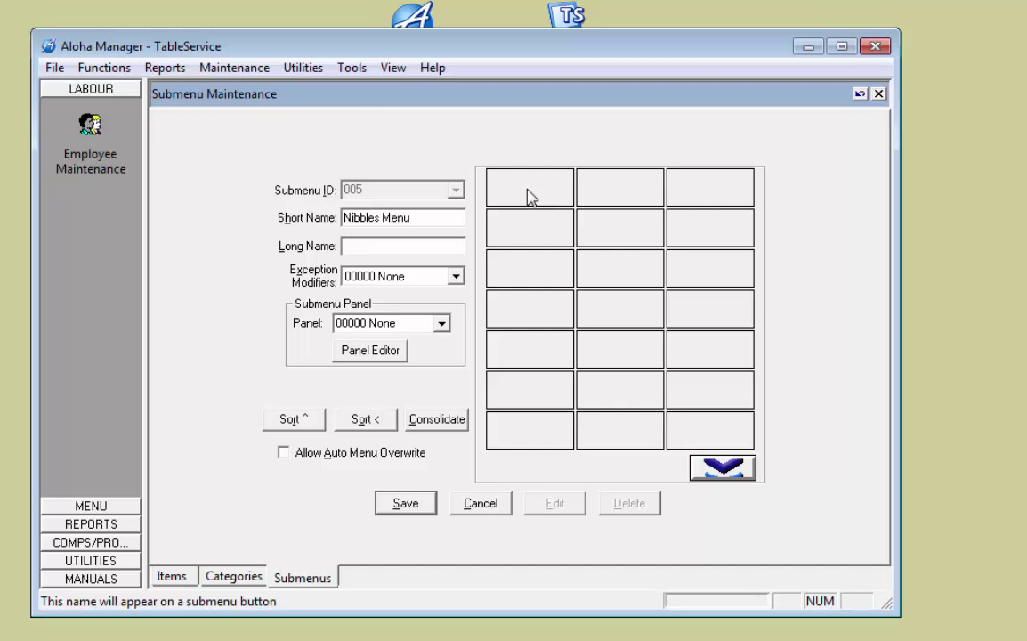
left_click(418, 248)
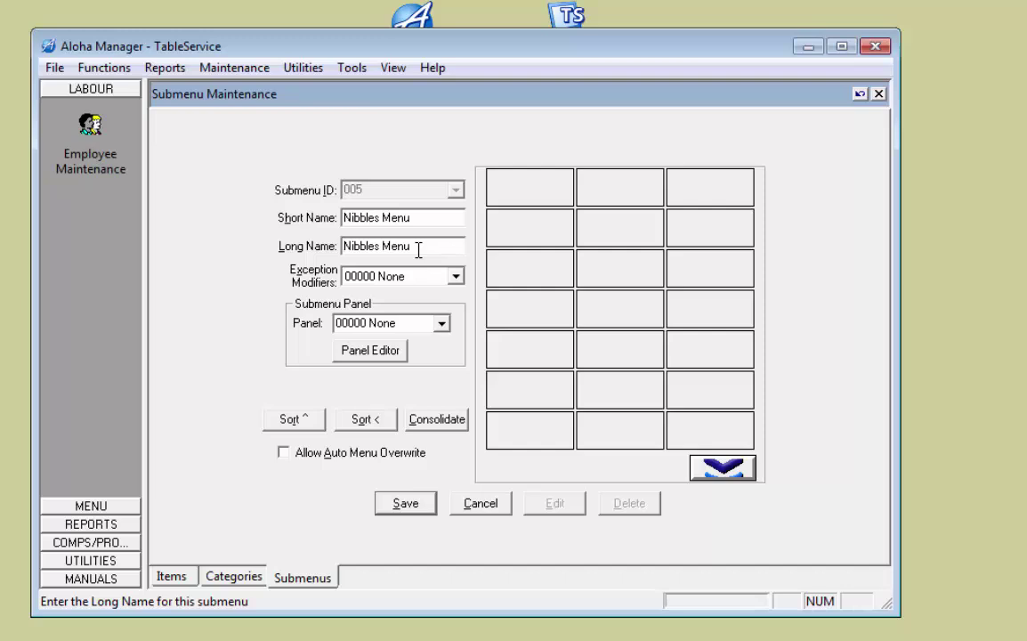
double_click(530, 195)
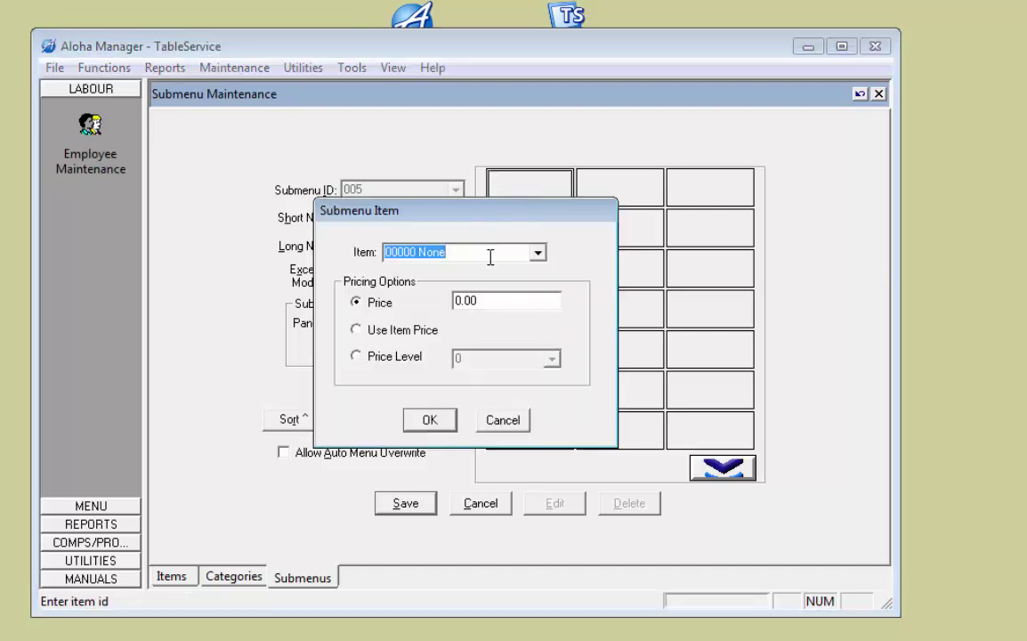
Step: Assign Donegal Seaweed Rolls and Mexican Nibbles Selection to the first two submenu buttons
left_click(539, 254)
left_click_drag(536, 285, 544, 352)
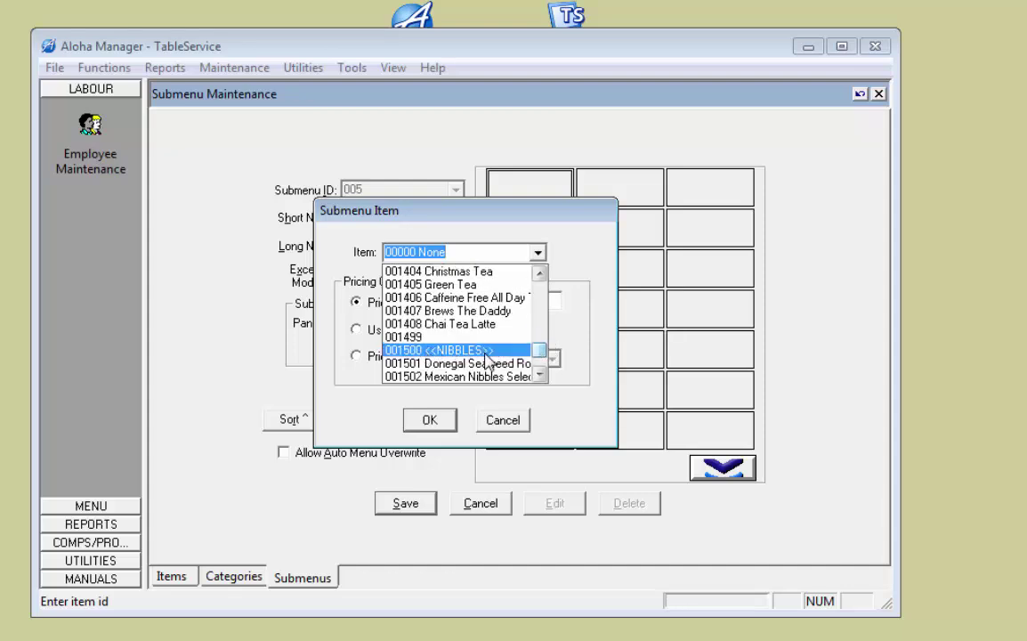
left_click(456, 364)
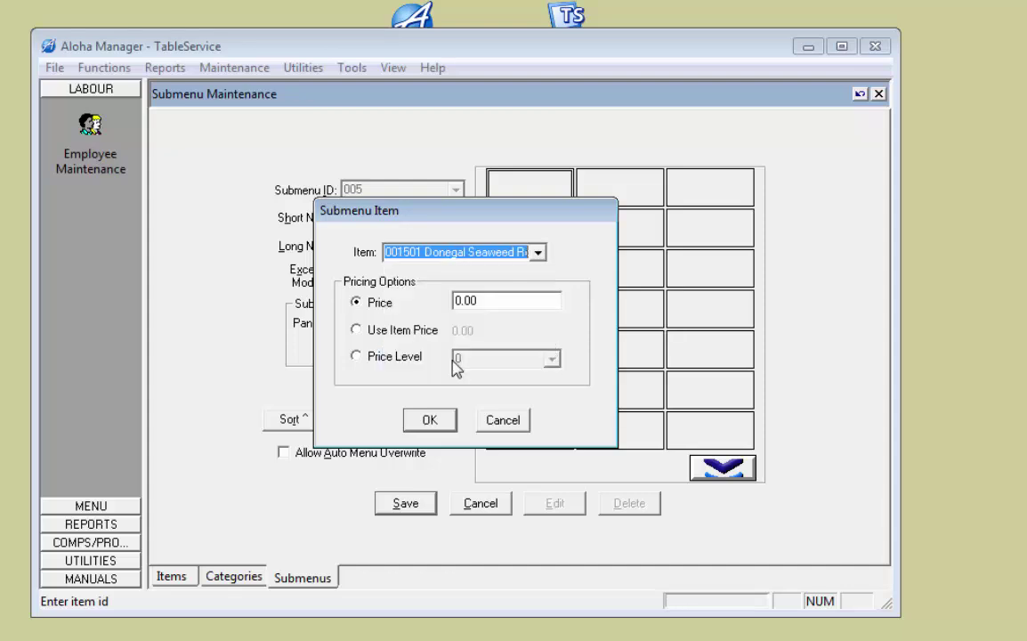
left_click(438, 424)
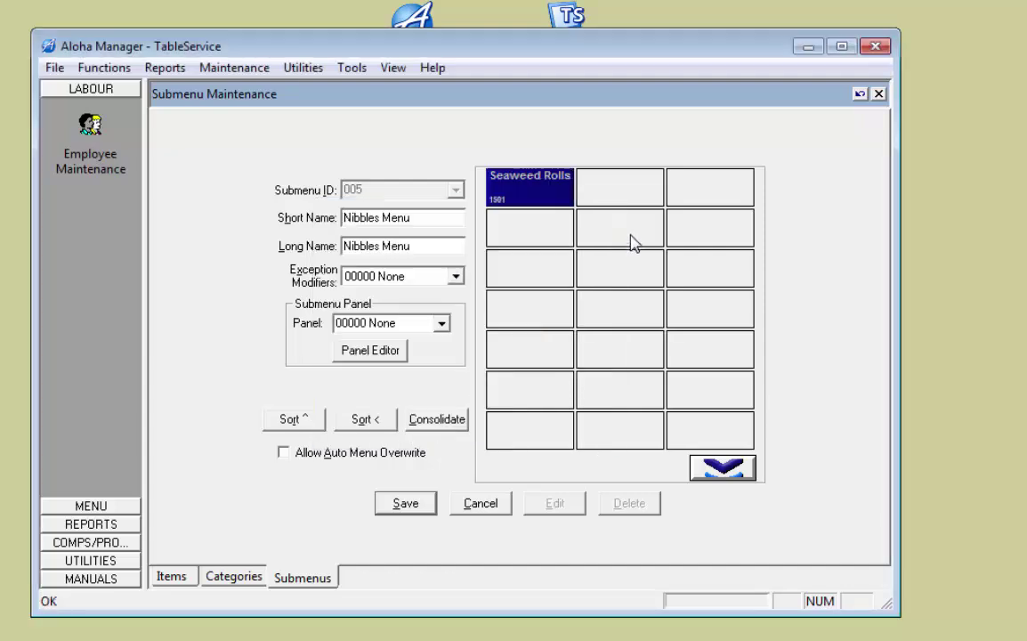
double_click(618, 196)
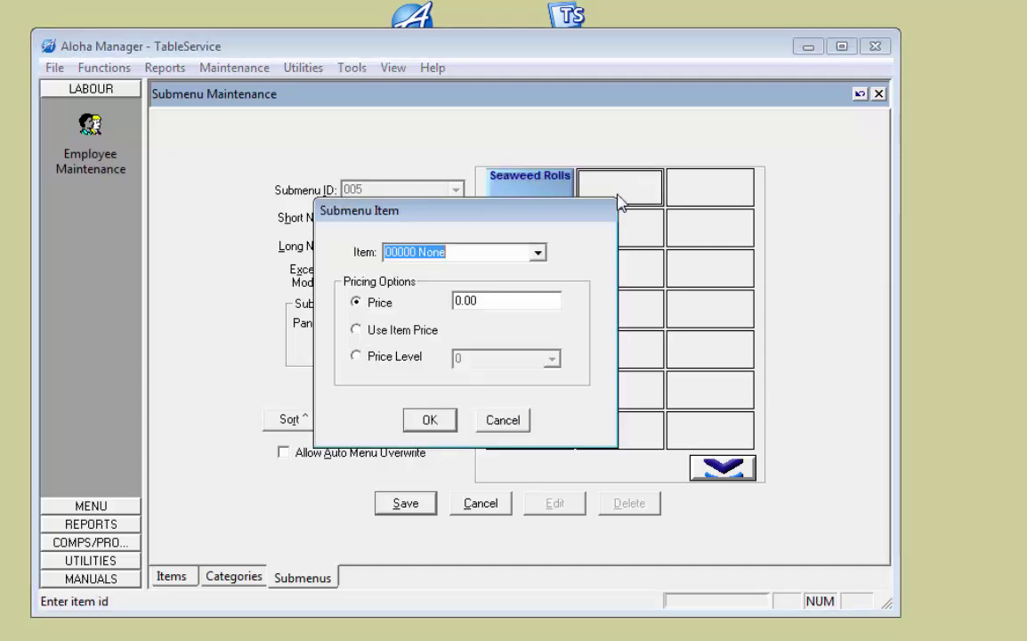
left_click(537, 254)
left_click_drag(541, 316, 546, 363)
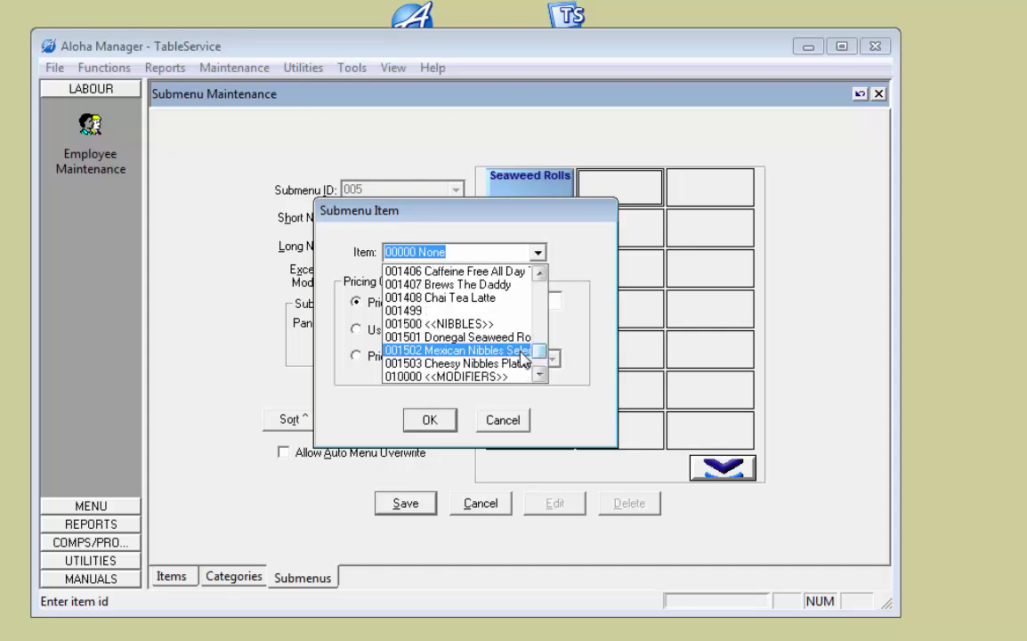
left_click(445, 350)
left_click(449, 419)
Step: Put 001503 Cheesy Nibbles Platter on the third button and save the Nibbles Menu submenu
left_click(712, 185)
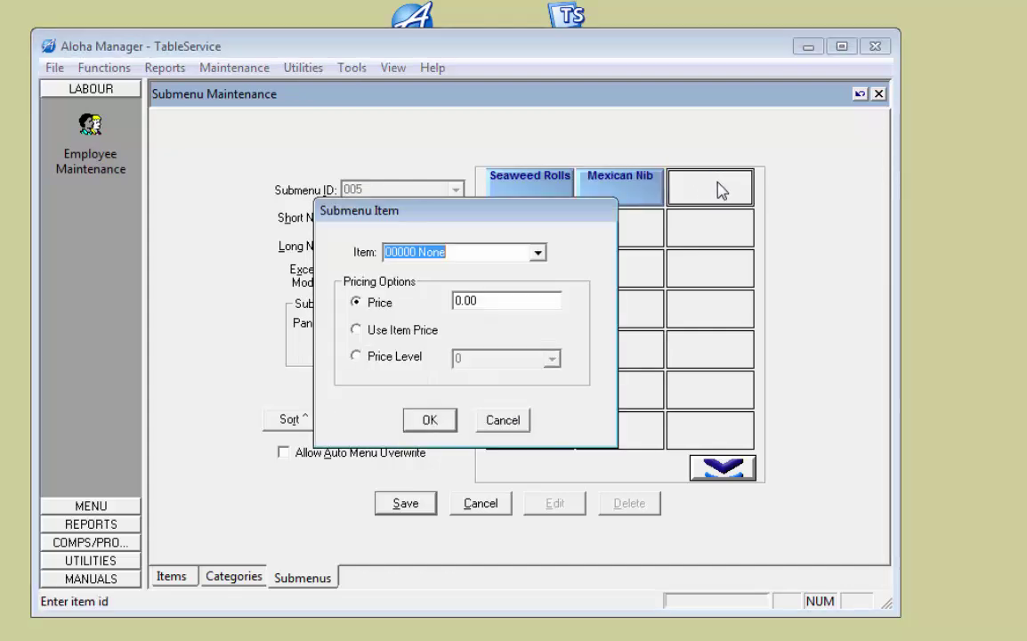
left_click(539, 253)
left_click_drag(542, 293, 552, 356)
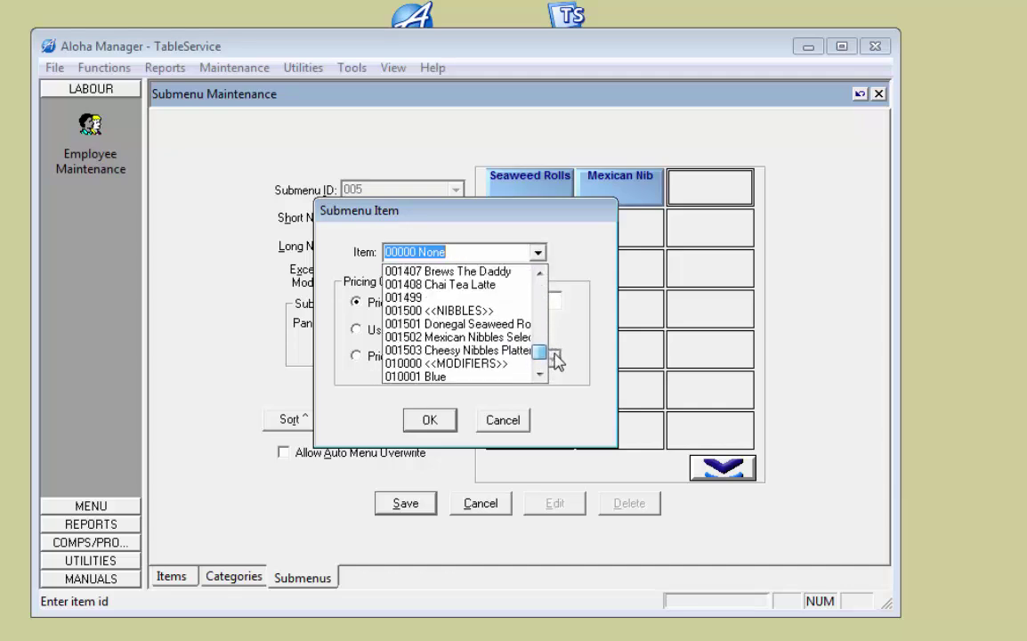
left_click(505, 354)
left_click(429, 422)
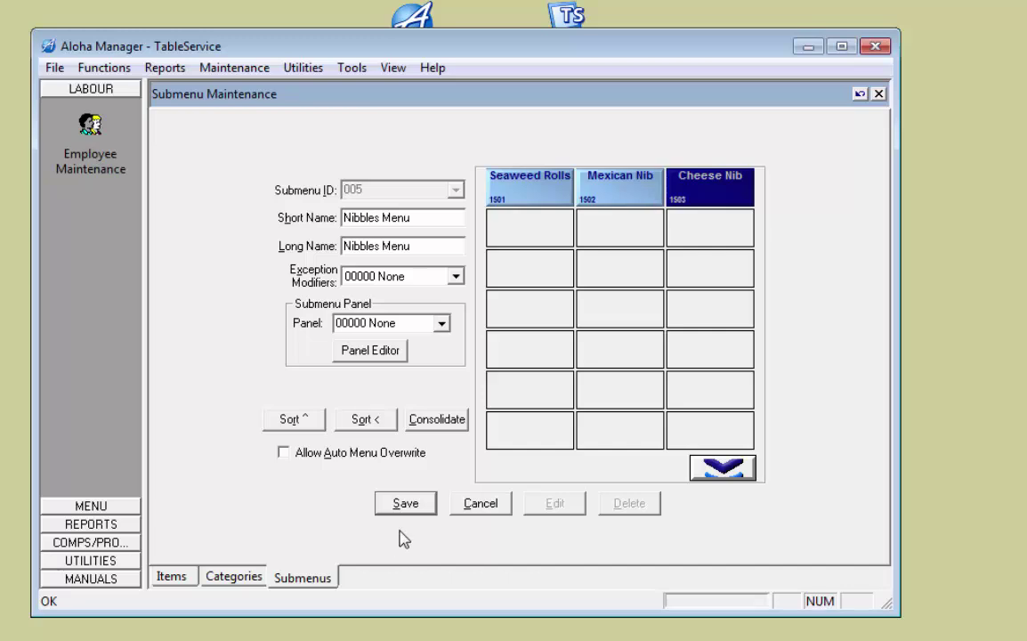
left_click(429, 504)
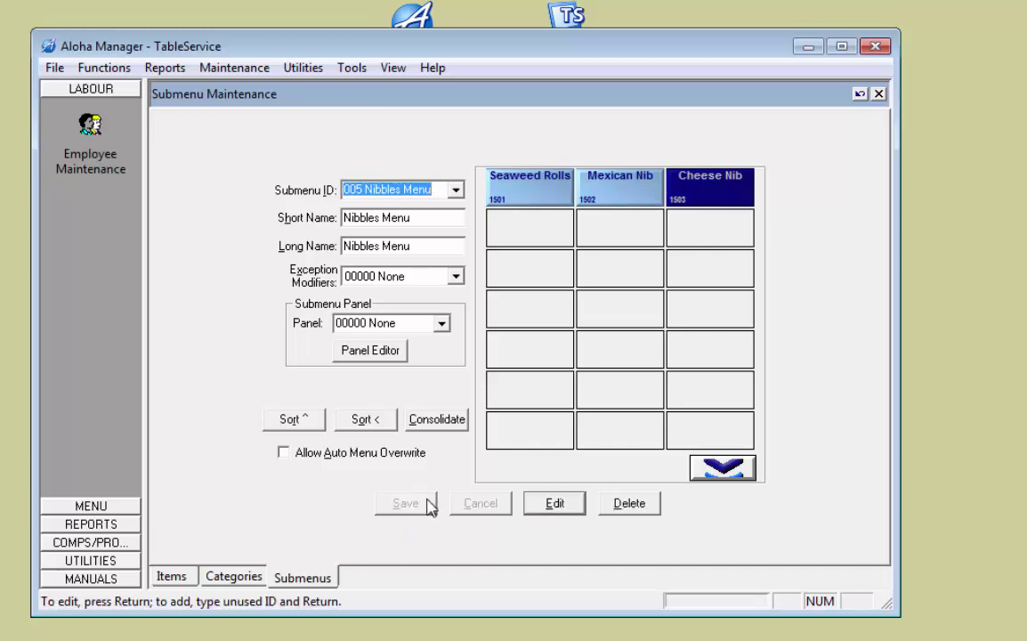
Step: Open Menu Maintenance for 00001 RESTAURANT and select its first empty button
left_click(231, 71)
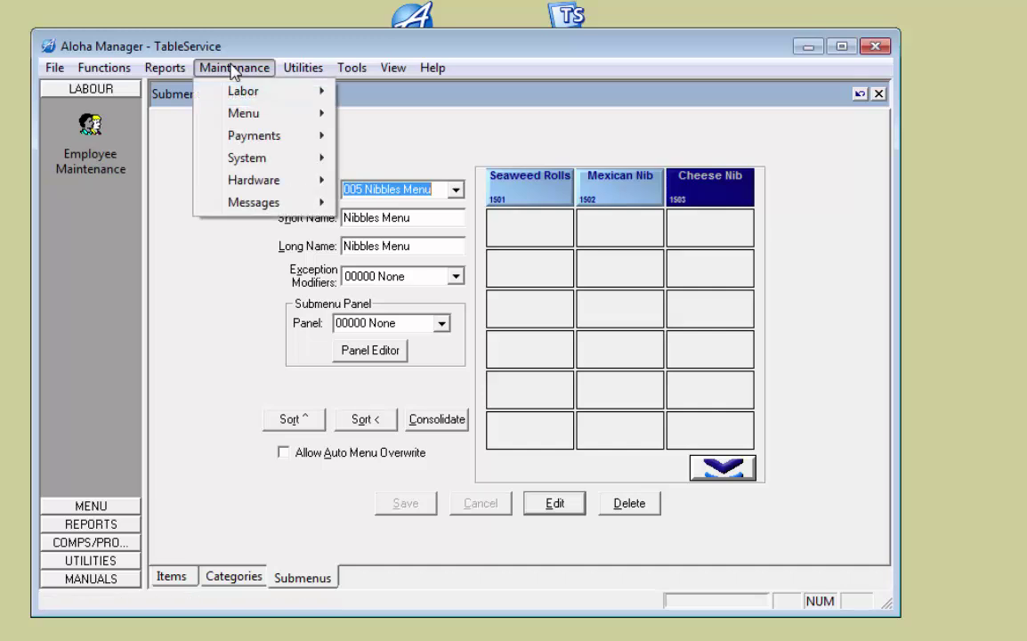
mouse_move(215, 107)
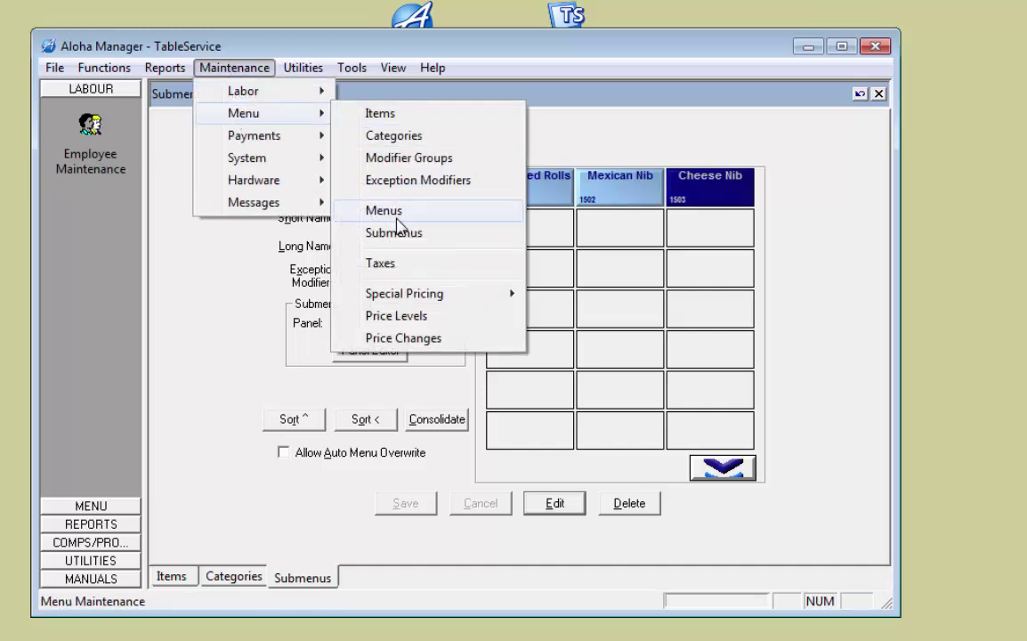
left_click(397, 218)
left_click(482, 191)
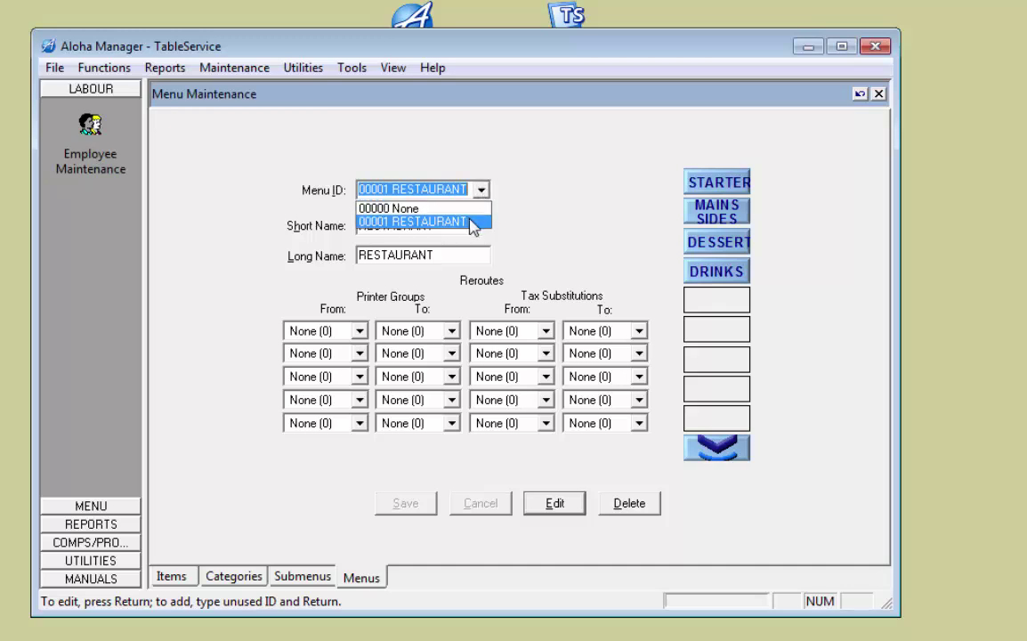
left_click(470, 221)
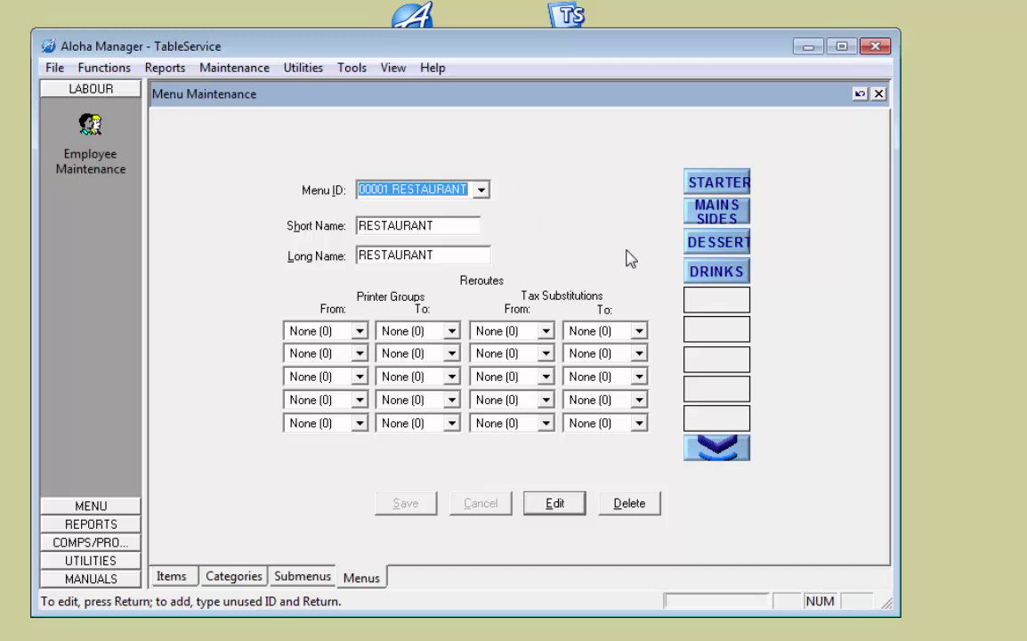
left_click(717, 301)
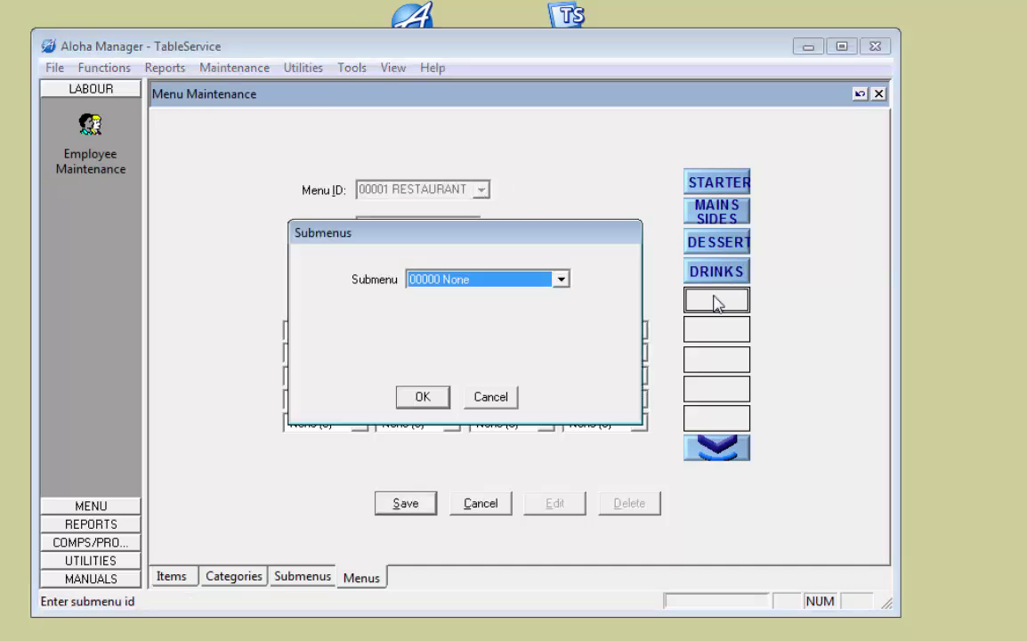
Step: Assign submenu 00005 Nibbles Menu to the empty RESTAURANT menu button
left_click(562, 281)
left_click(499, 364)
left_click(424, 399)
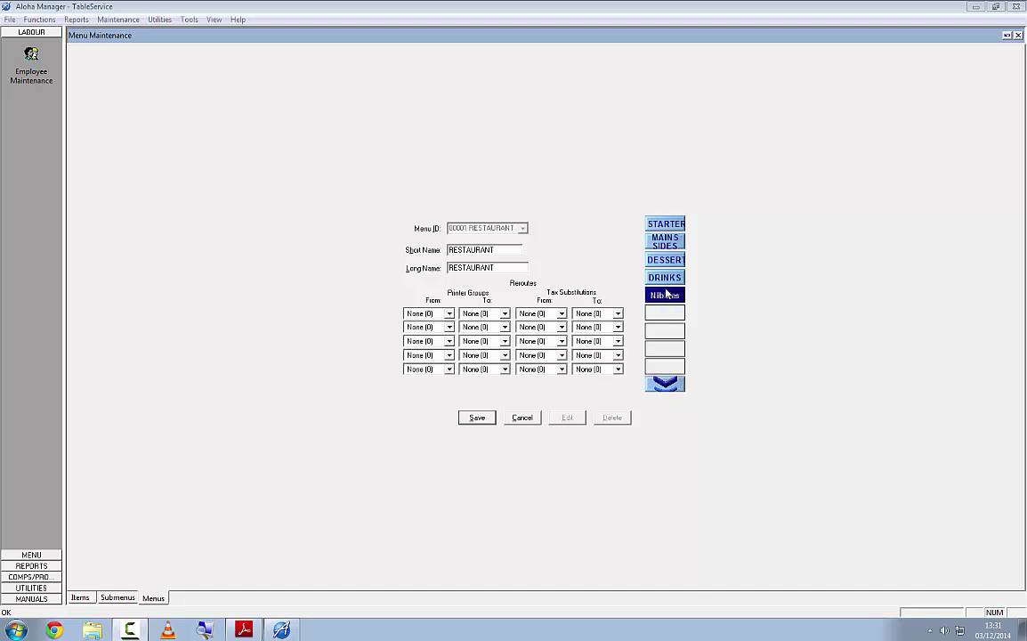
Step: Open Item Maintenance and view the existing 010008 Mains Away modifier
left_click(119, 21)
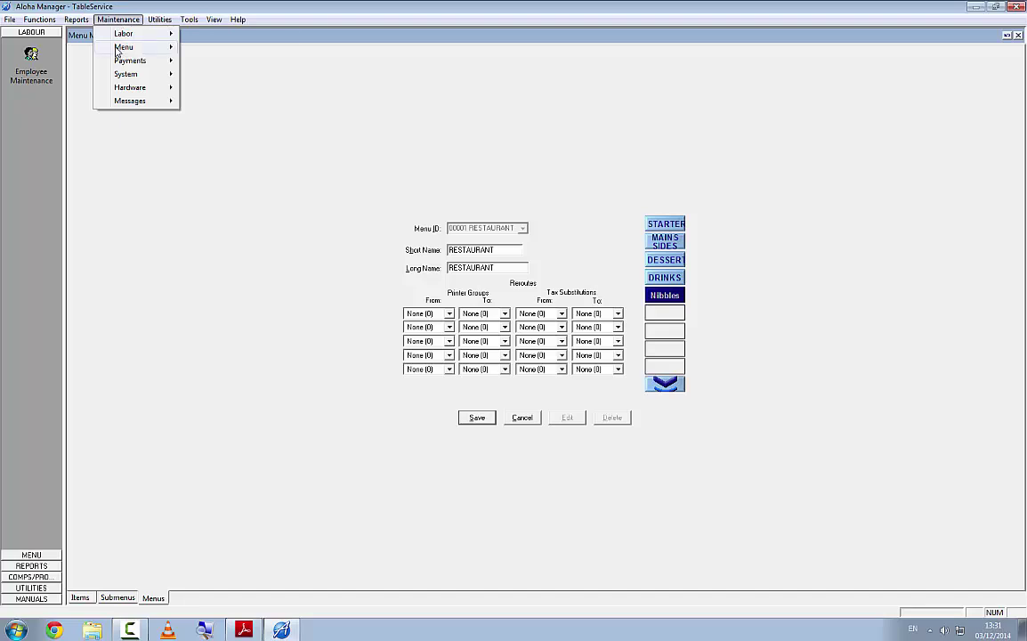
mouse_move(121, 49)
left_click(211, 46)
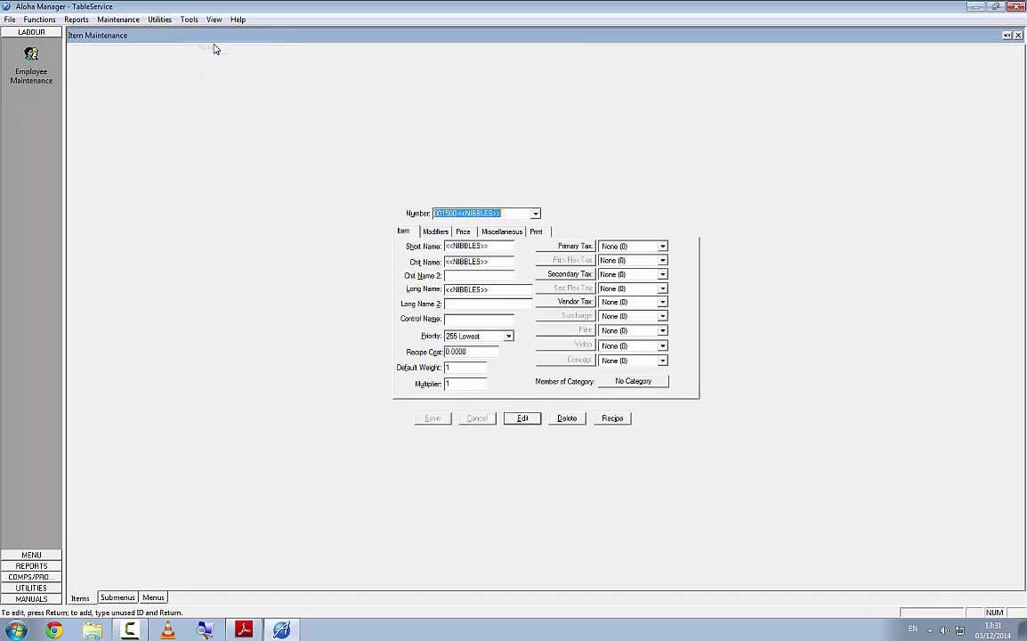
left_click(537, 215)
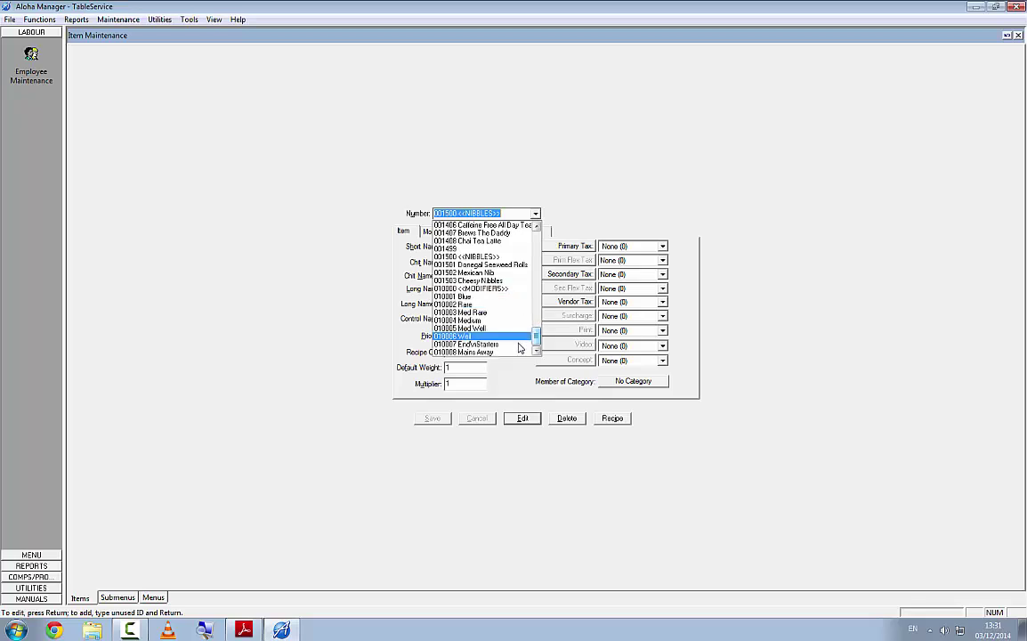
left_click(503, 353)
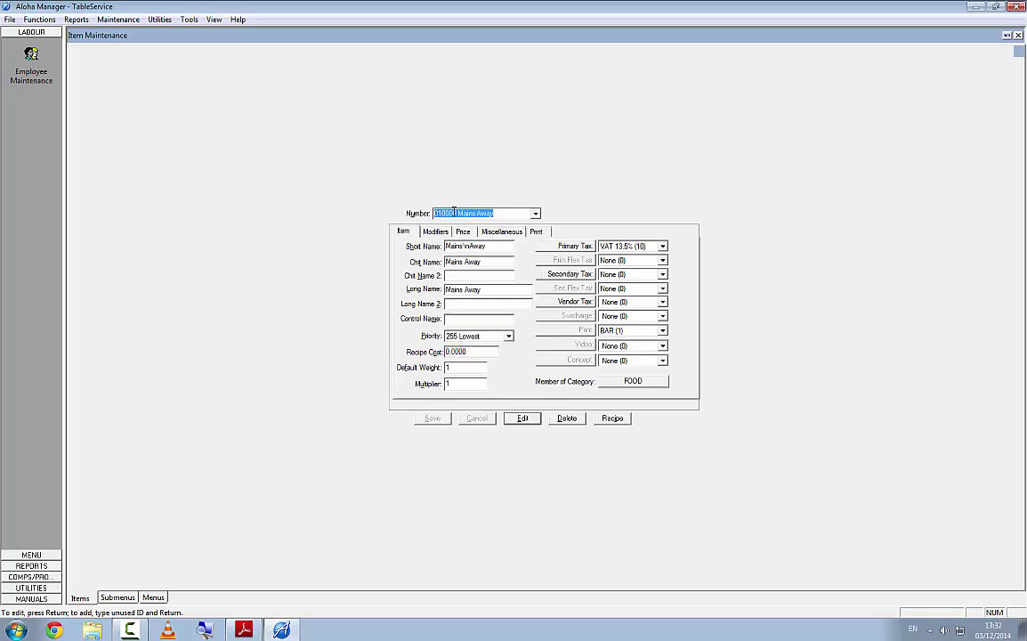
Step: Change the item number to 010020, selecting the mistyped name text to clear it
left_click_drag(451, 214, 588, 242)
type("20")
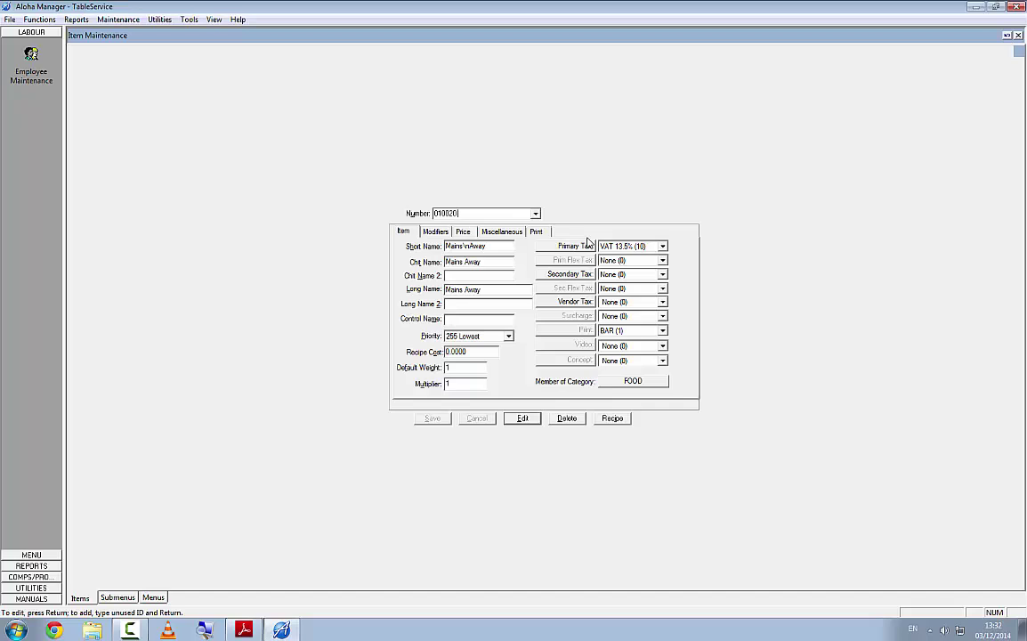
type("Red")
type("ular S")
type("ize")
left_click_drag(496, 213, 458, 215)
Step: Start item 010020 named Regular Size, with long name 'Regular Size (For 1 pers)'
key("BackSpace")
key("Return")
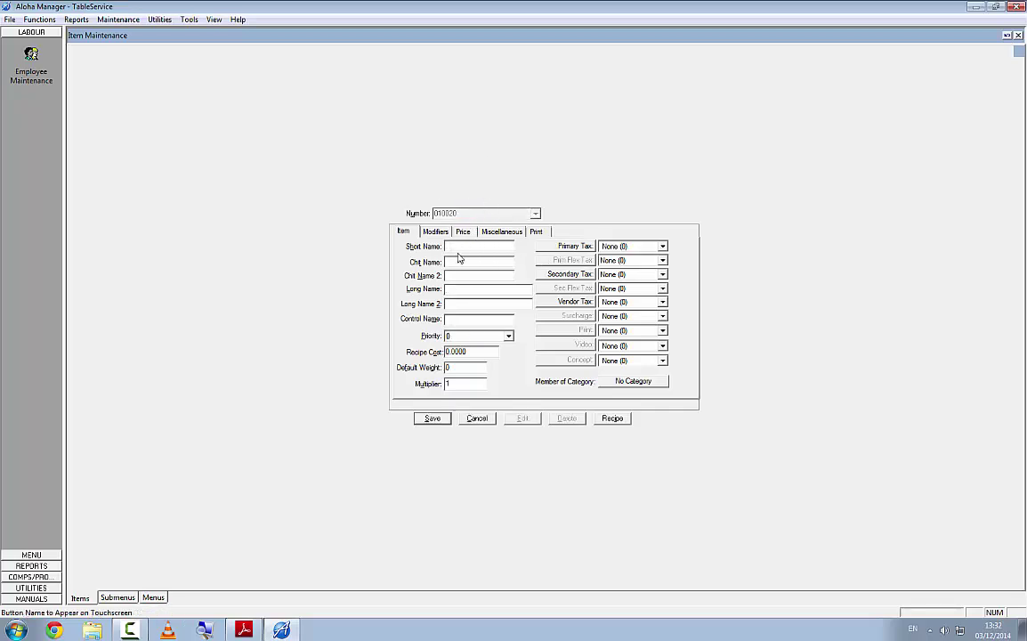
type("Regular Size")
left_click_drag(485, 246, 371, 233)
key("ctrl+c")
left_click(460, 261)
key("ctrl+v")
left_click(464, 292)
key("ctrl+v")
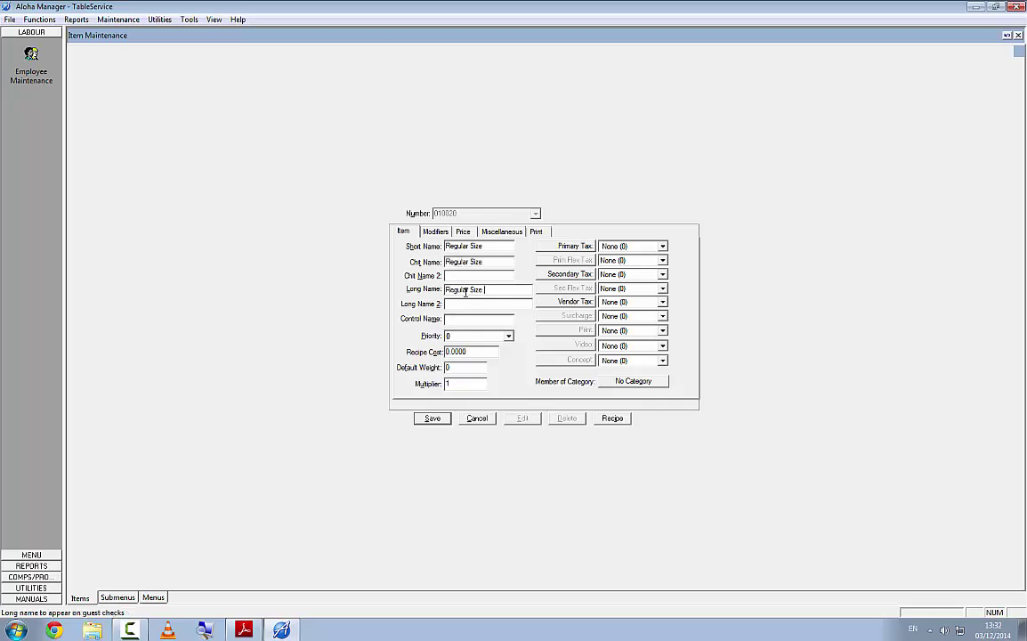
type("(For 1 perso")
key("BackSpace")
key("BackSpace")
type(")")
Step: Check the modifier and price settings, leaving price 0.00, and save the item
left_click(436, 231)
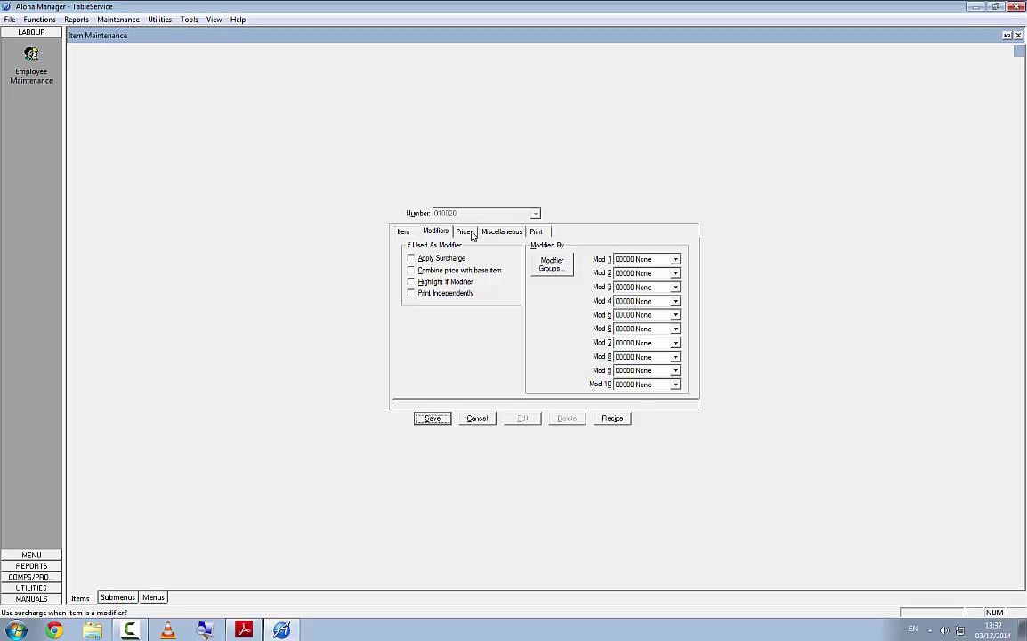
left_click(464, 232)
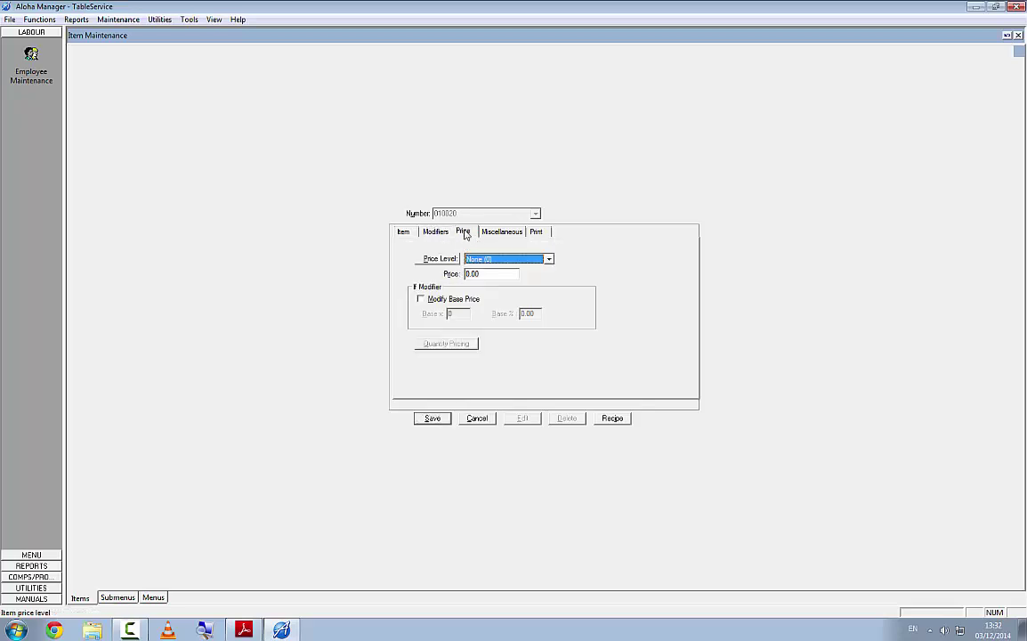
key("Tab")
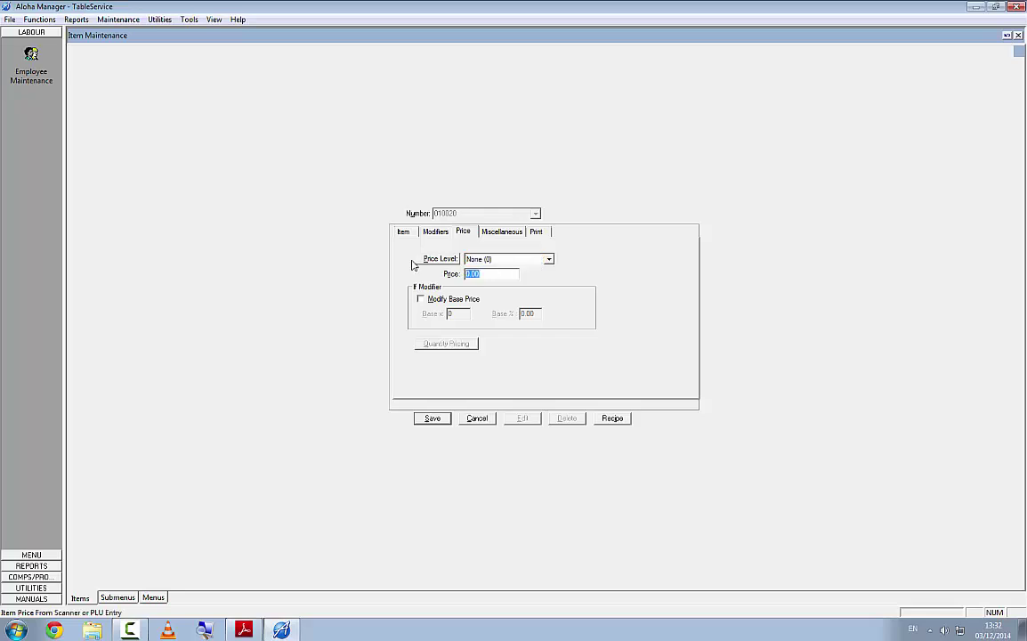
left_click(439, 419)
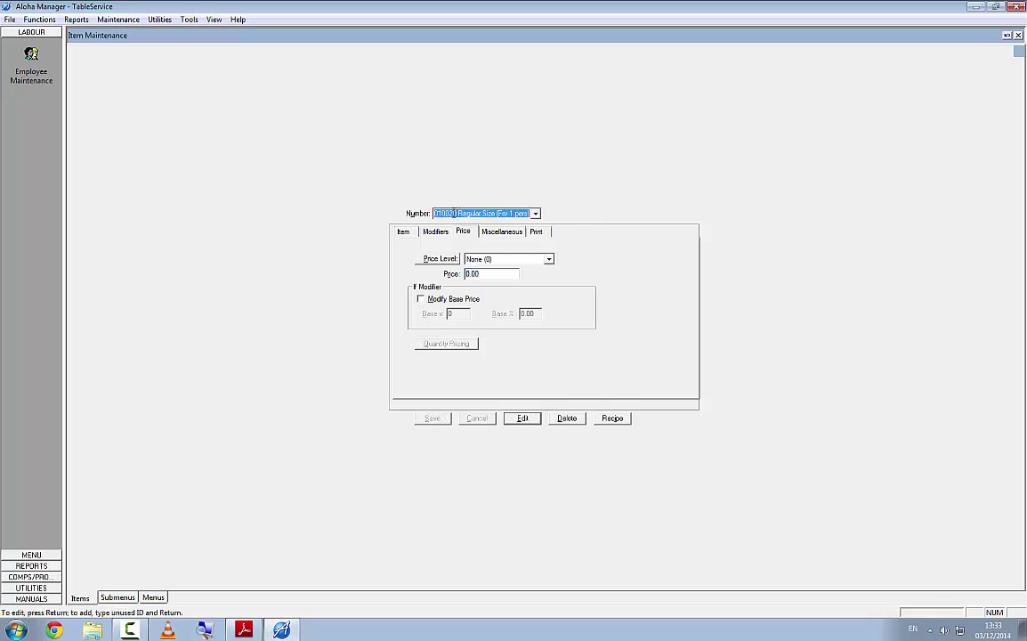
Step: Start item 010021 with short, chit and long name 2 Share
type("1002")
key("Return")
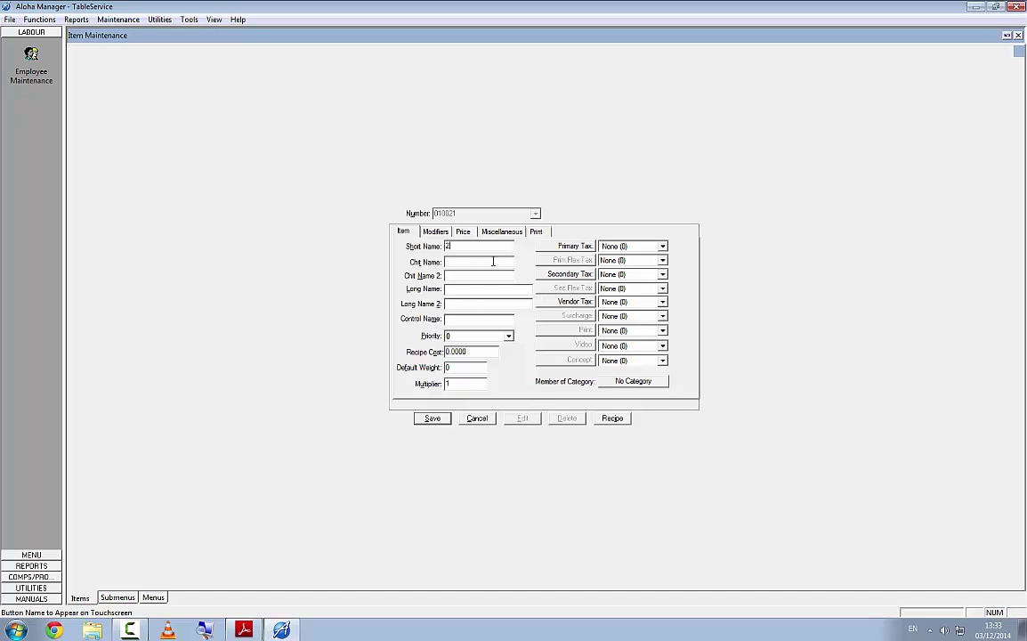
type("2 Hare")
key("BackSpace")
type("Share")
key("shift+Home")
key("ctrl+c")
left_click(493, 261)
key("ctrl+v")
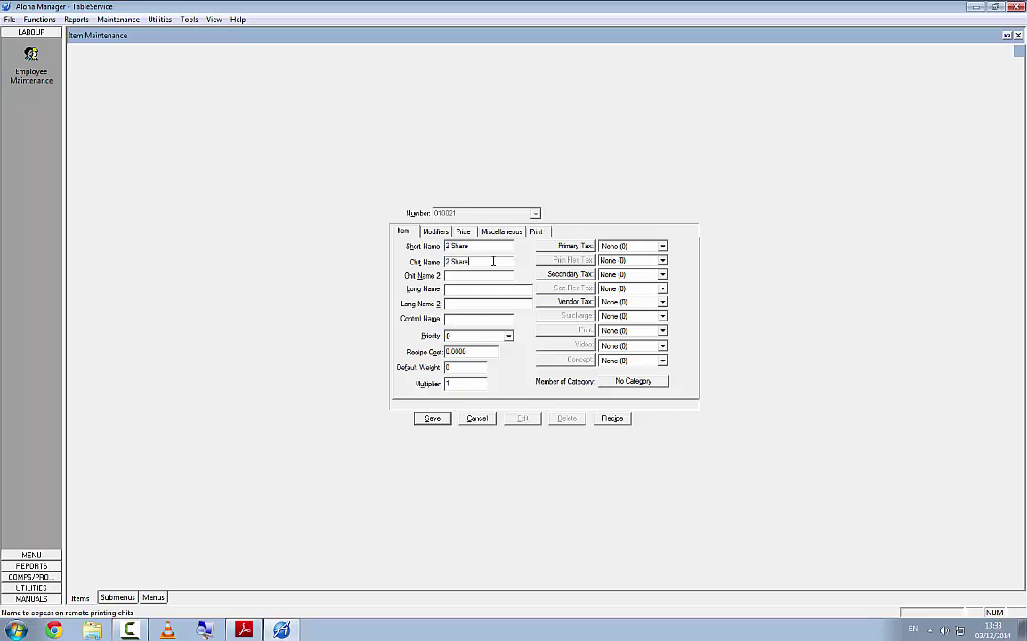
key("Tab")
key("Tab")
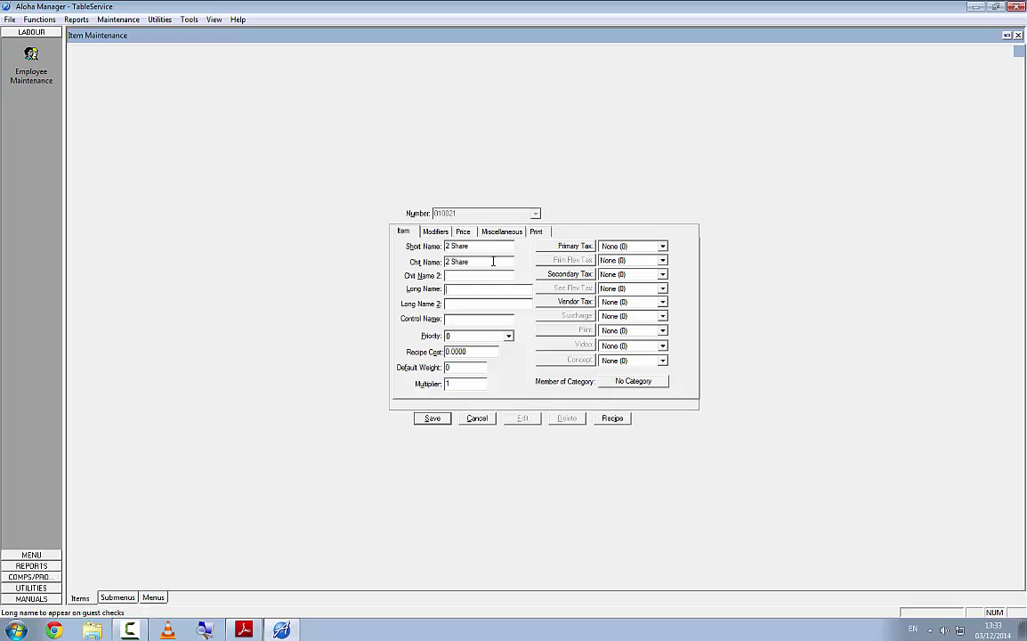
key("ctrl+v")
Step: Set the 2 Share price to 2.50 and save the item
left_click(465, 231)
left_click(484, 274)
left_click_drag(483, 274, 320, 264)
type("2")
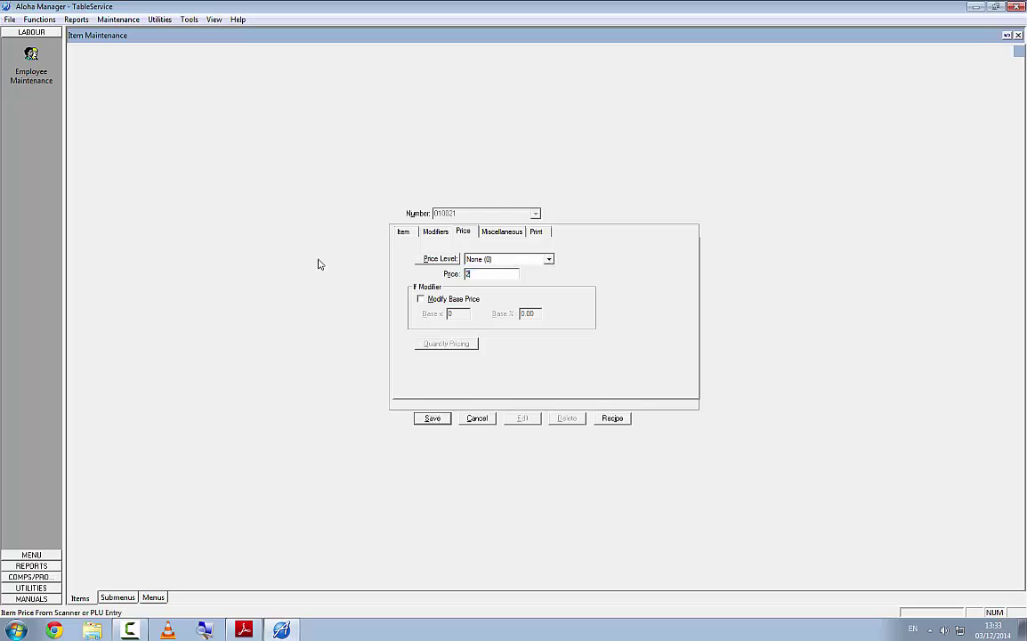
type(".5")
left_click(431, 418)
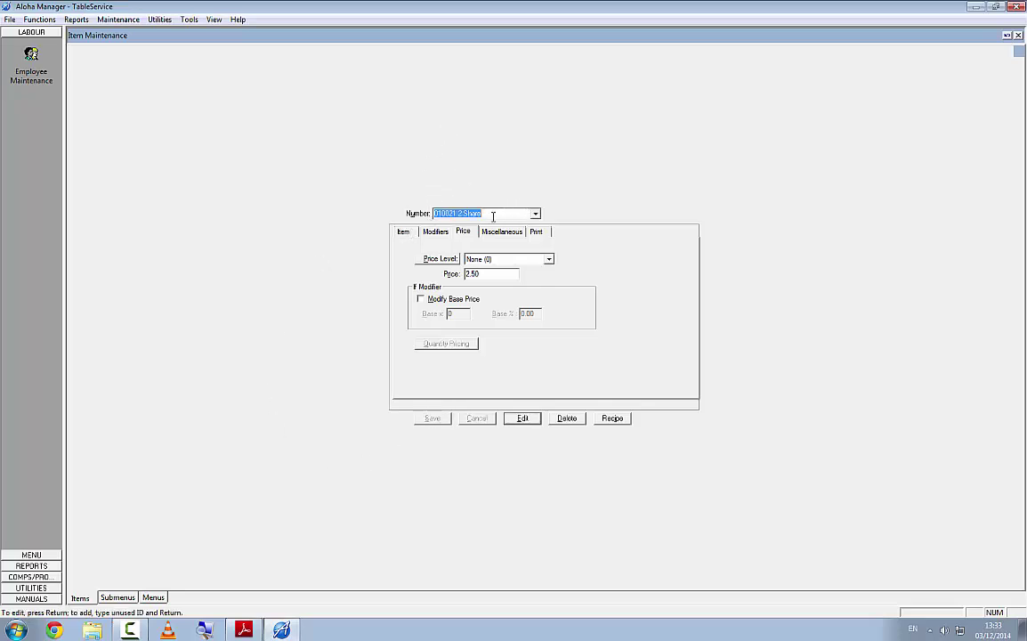
Step: Start a new blank item numbered 010023
type("010021")
key("BackSpace")
key("BackSpace")
type("3")
key("Return")
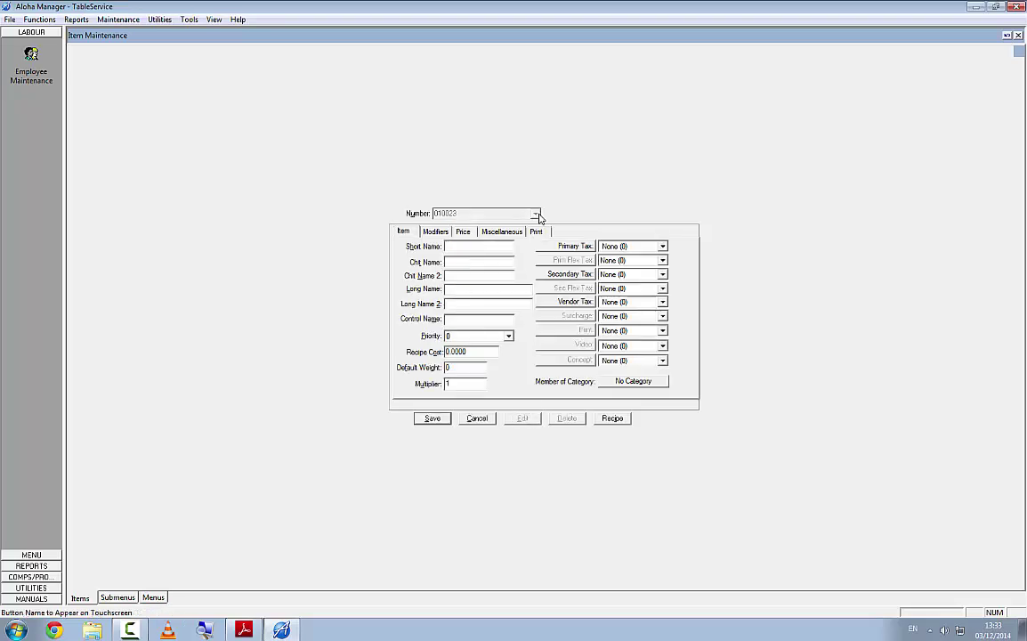
Step: Give item 010023 'Group Share' as its short, chit and long name, and select its 0.00 price
type("Group Share")
key("shift+Home")
key("ctrl+c")
key("Tab")
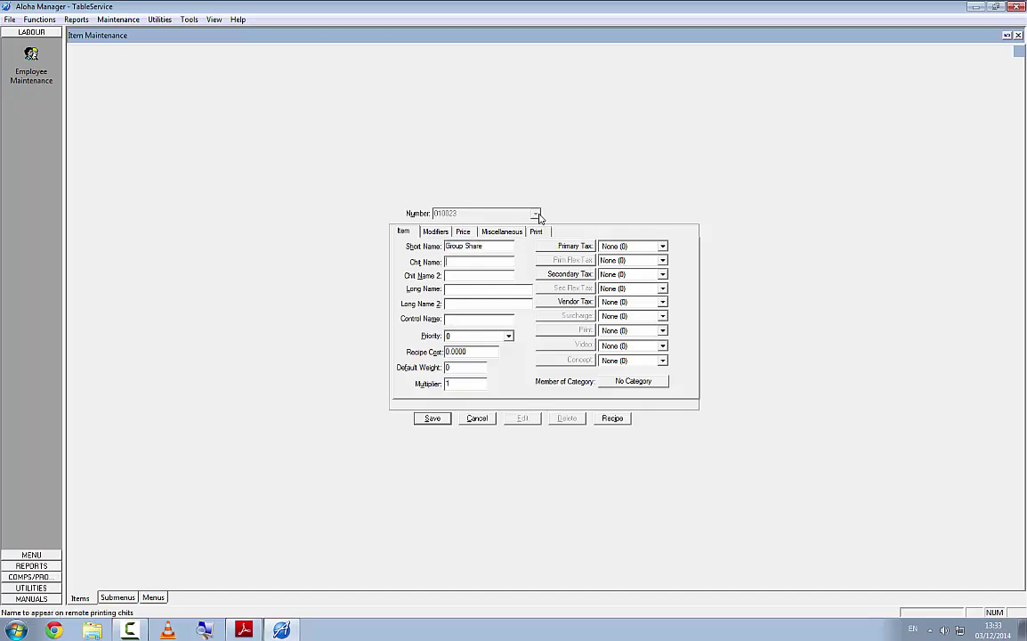
key("ctrl+v")
key("Tab")
key("Tab")
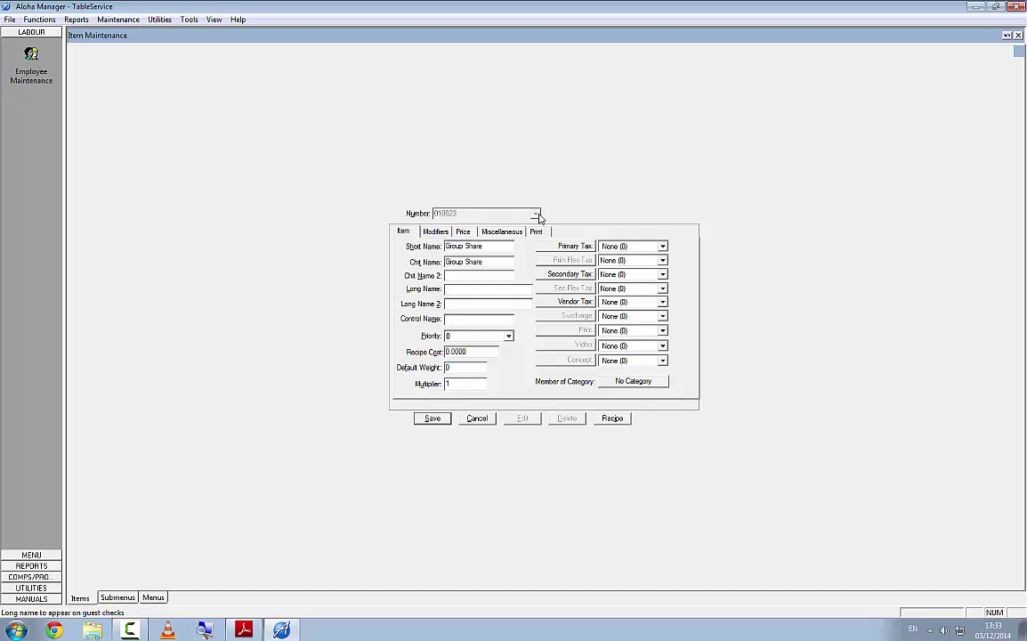
key("ctrl+v")
left_click(463, 231)
left_click(495, 274)
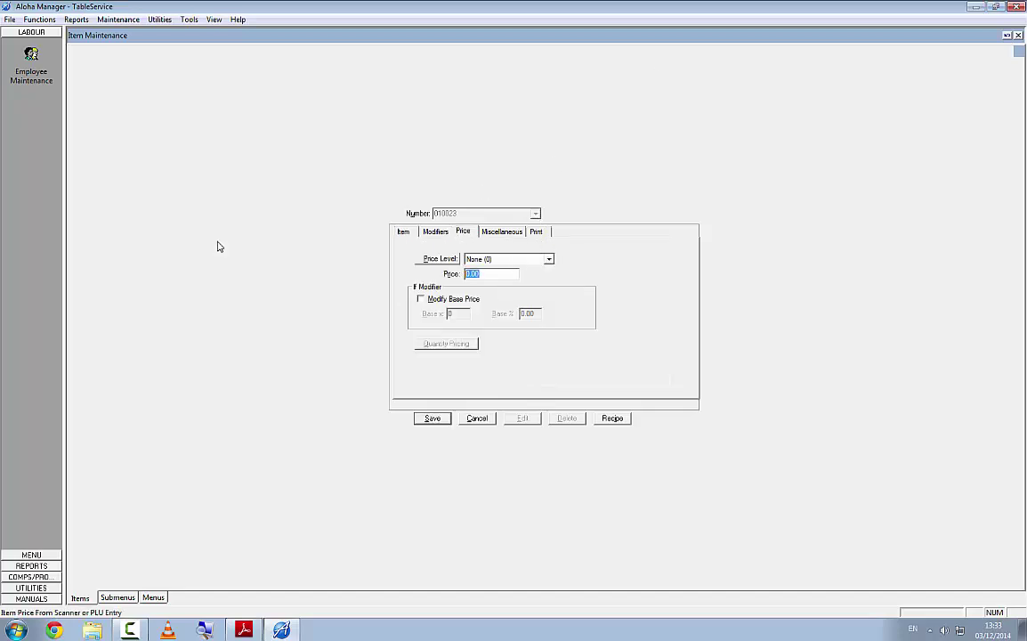
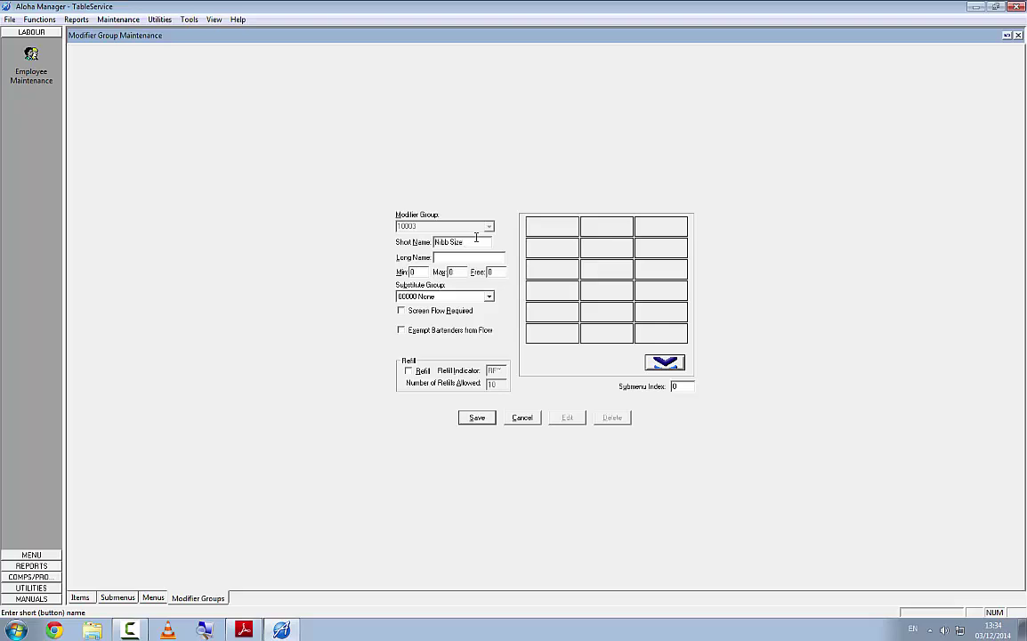
Step: Fill in the group's long name and put Regular Size in the first button slot
left_click(461, 257)
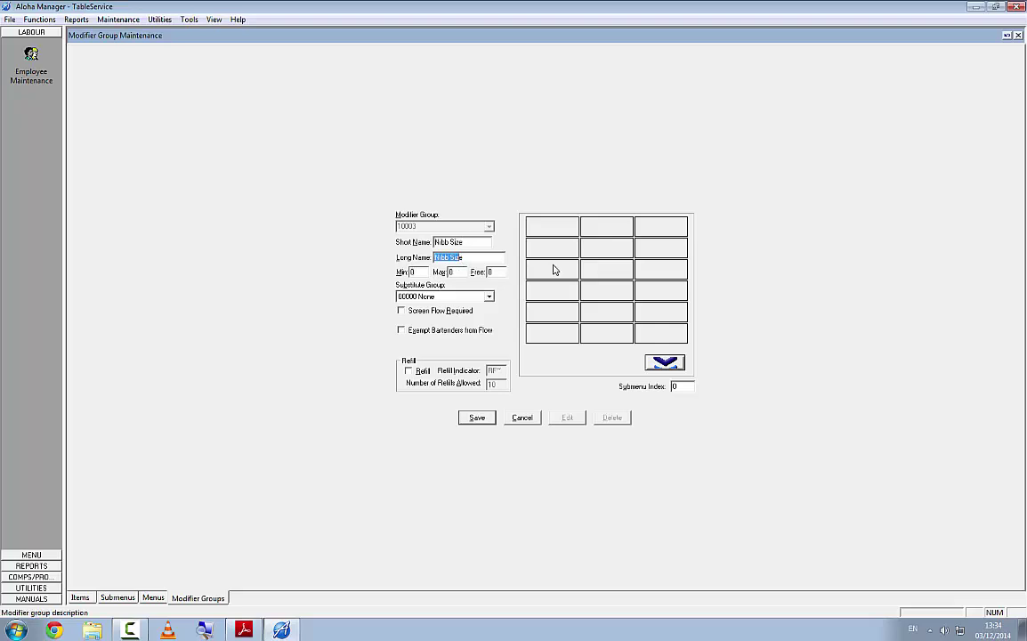
left_click(569, 227)
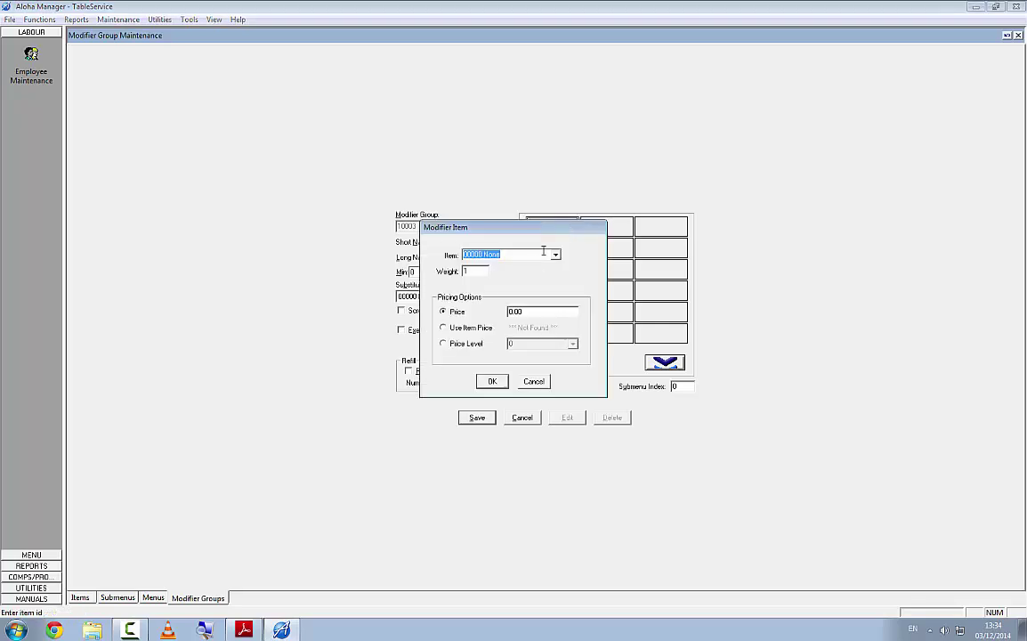
left_click(554, 256)
left_click(555, 346)
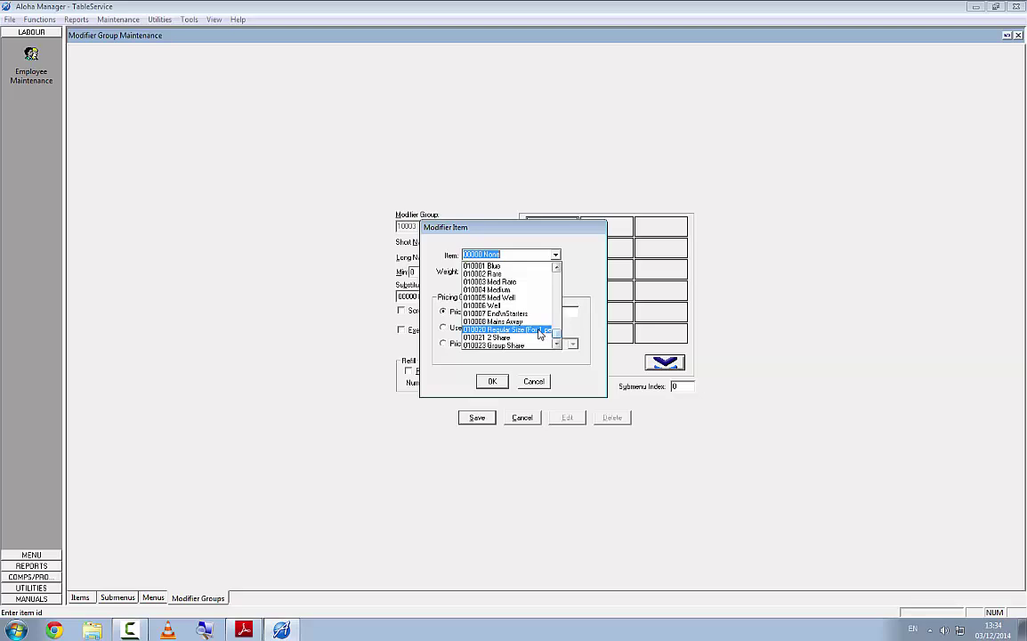
left_click(539, 330)
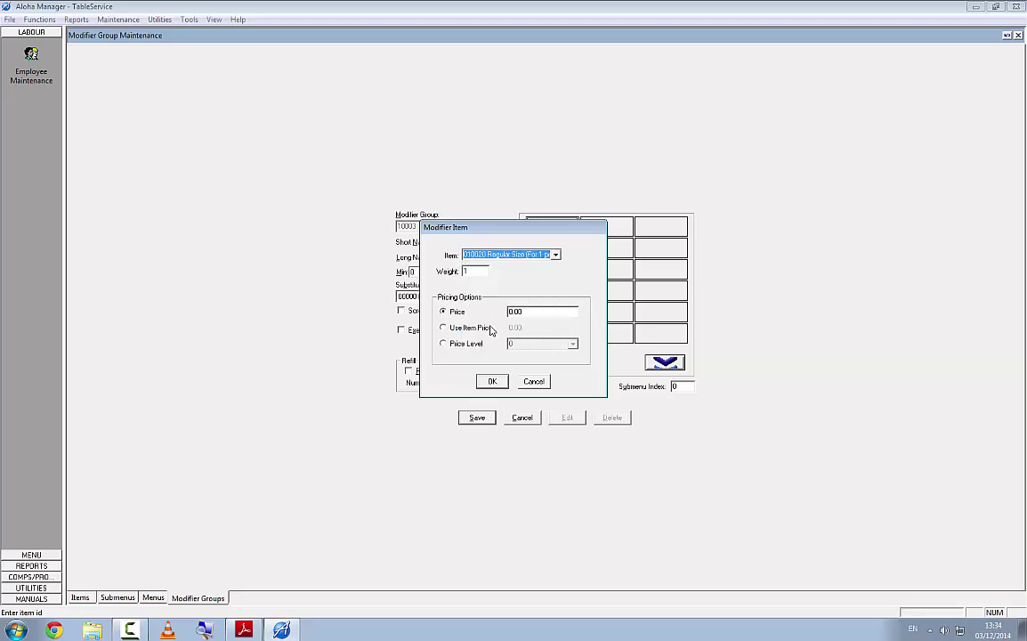
left_click(493, 380)
left_click(493, 381)
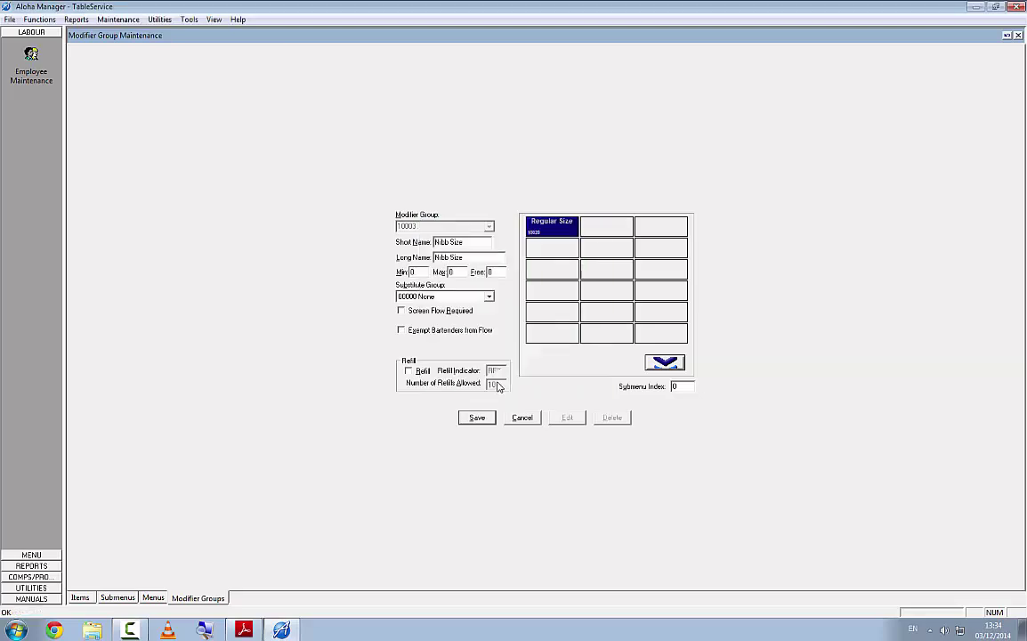
Step: Add 2 Share to the second slot, charging its item price of 2.50
left_click(607, 232)
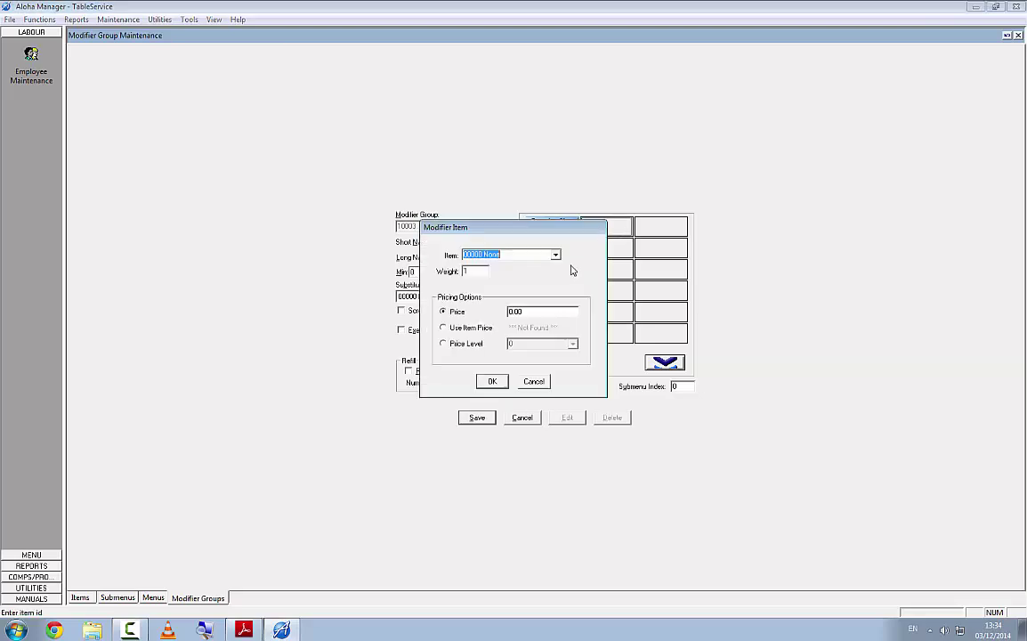
left_click(555, 256)
left_click_drag(559, 281, 556, 332)
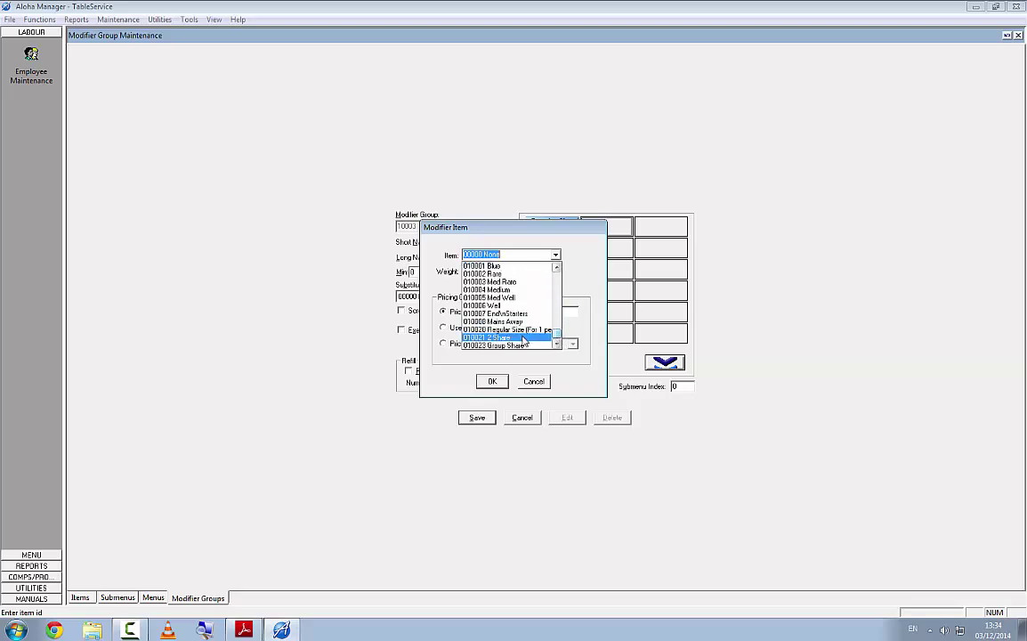
left_click(531, 338)
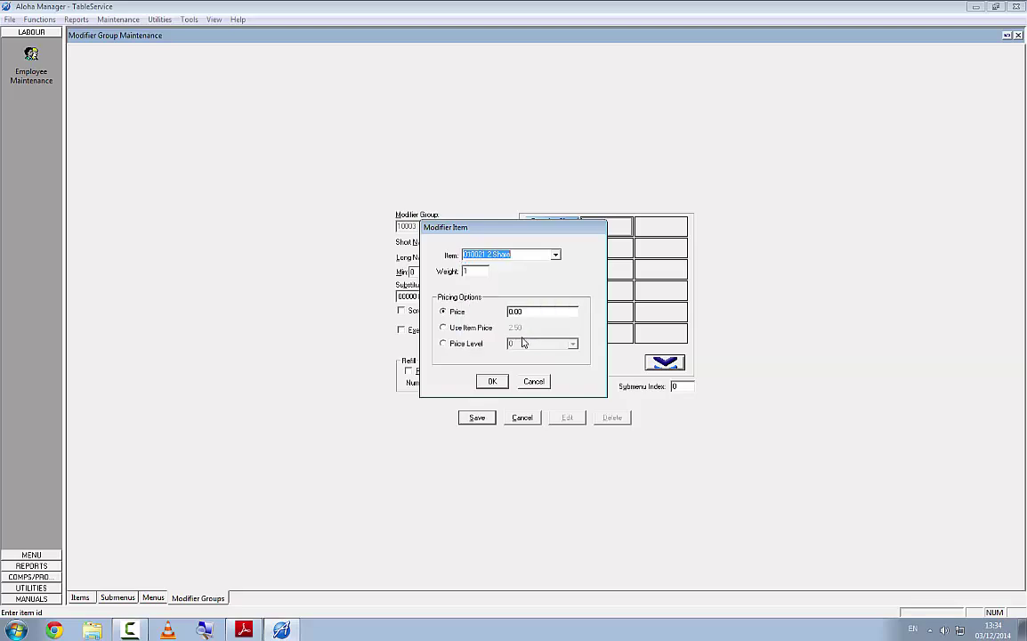
left_click(467, 328)
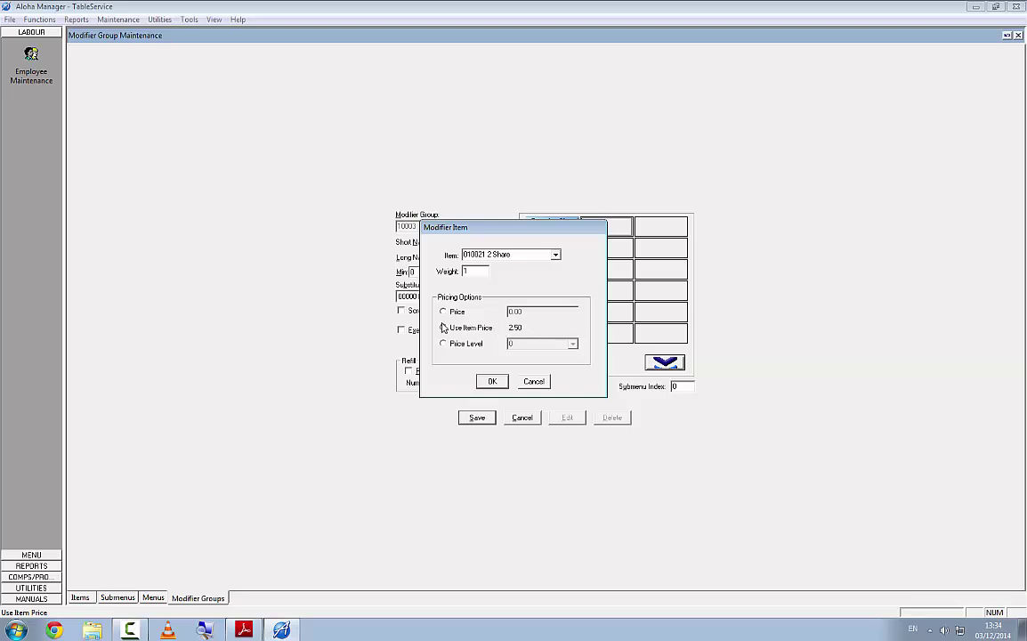
left_click(493, 382)
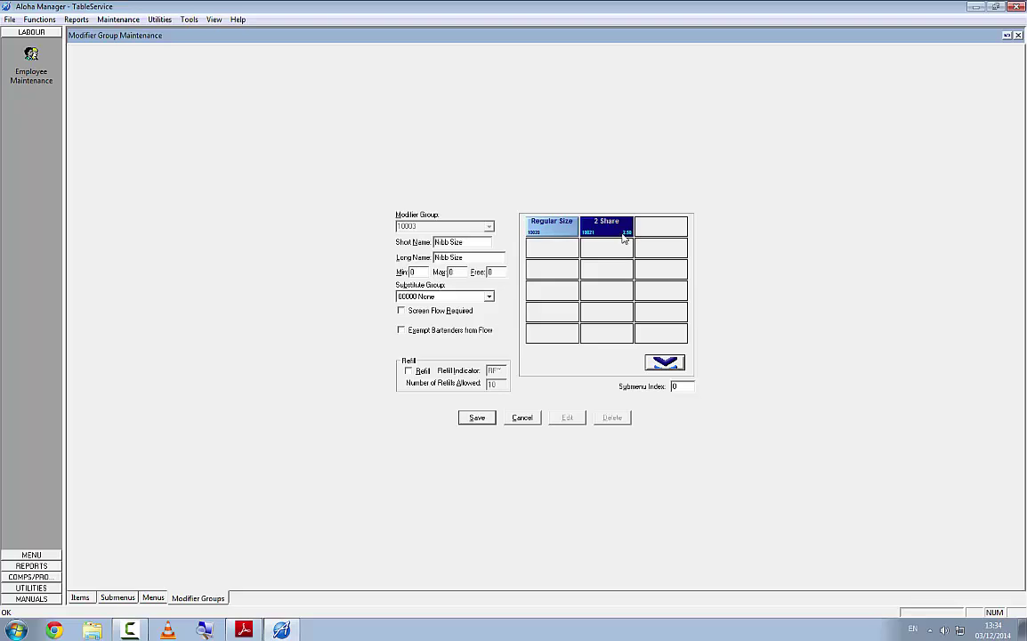
Step: Add Group Share at its item price of 5.00 to the third slot and save the group
left_click(662, 230)
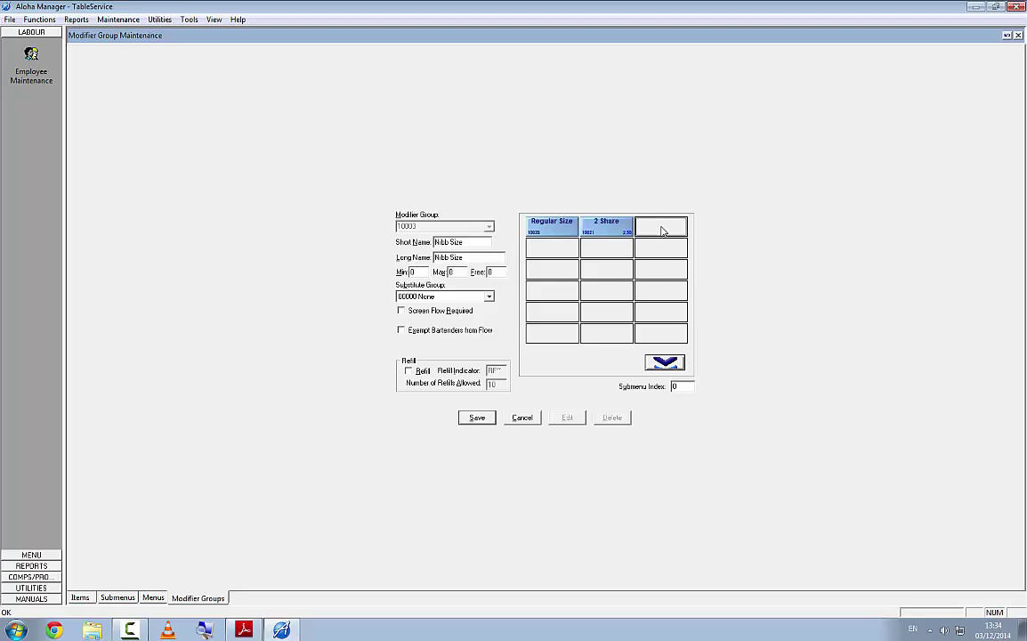
double_click(662, 231)
left_click(556, 255)
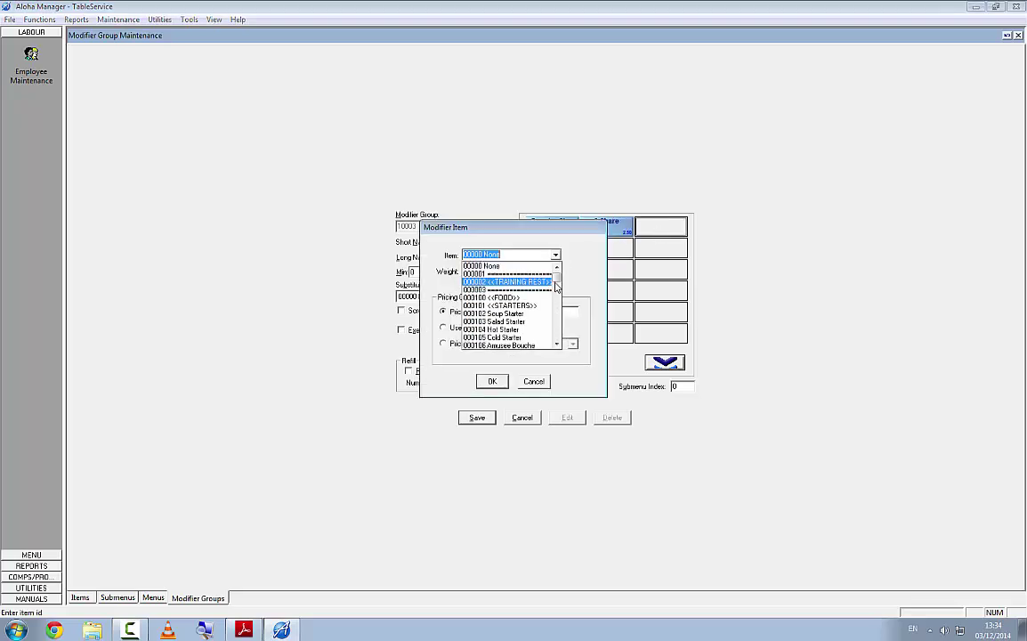
scroll(555, 285, "down", 10)
left_click(519, 340)
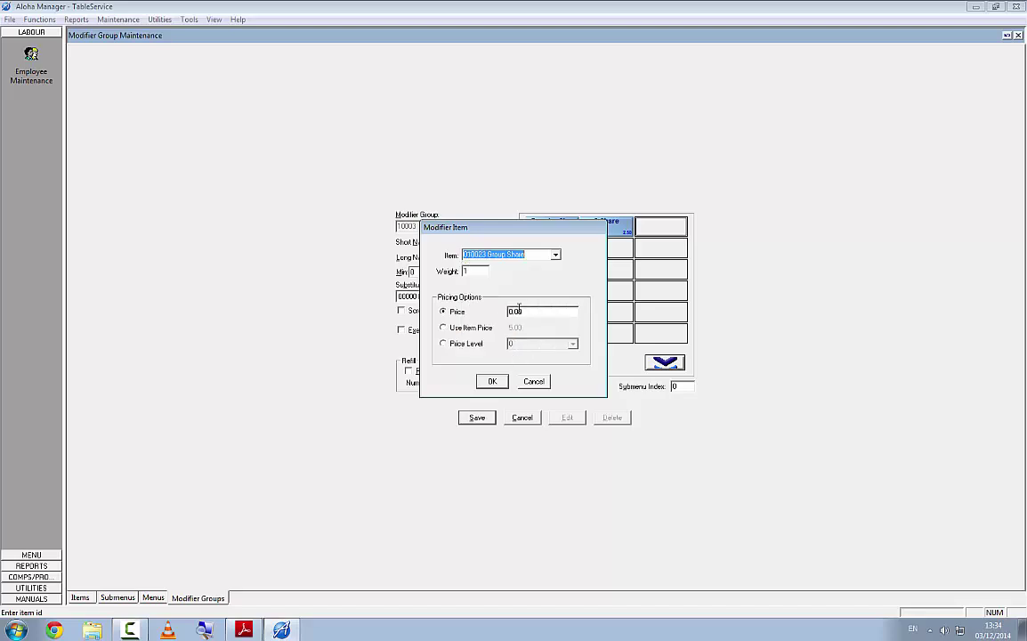
left_click(471, 328)
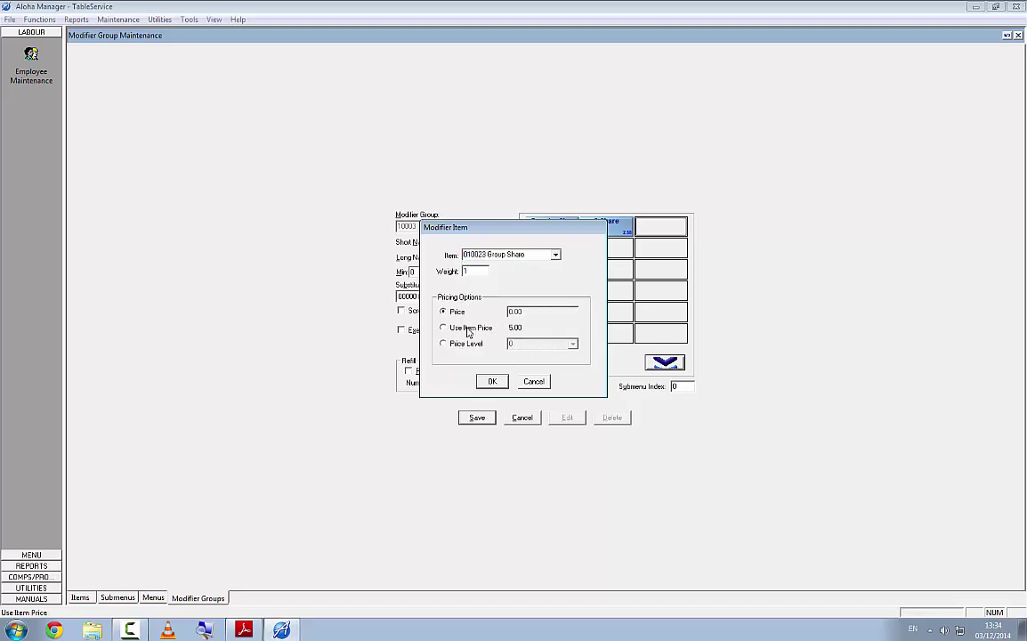
left_click(491, 381)
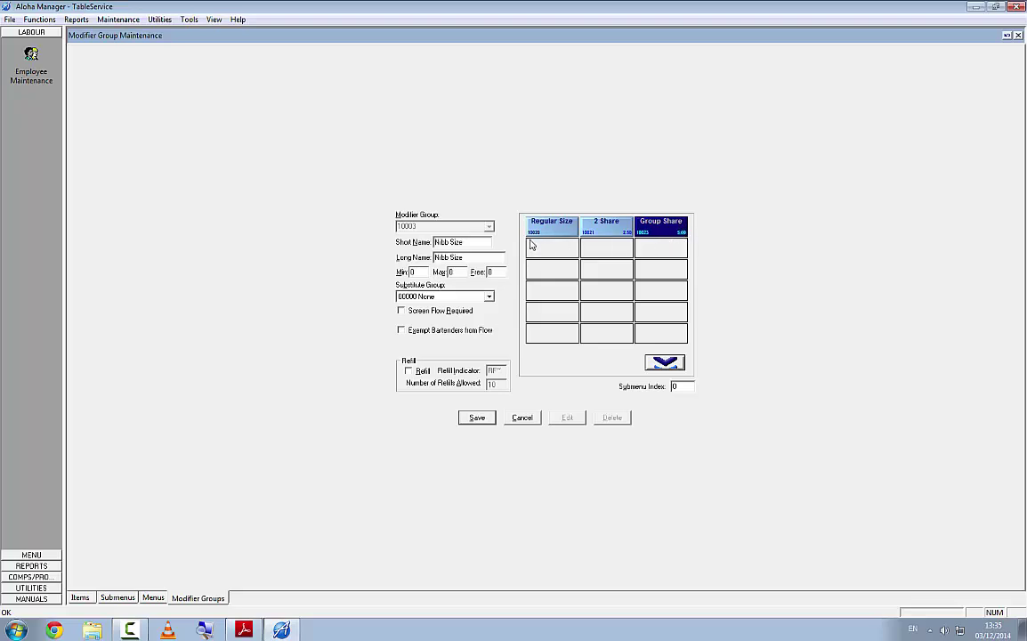
left_click(486, 419)
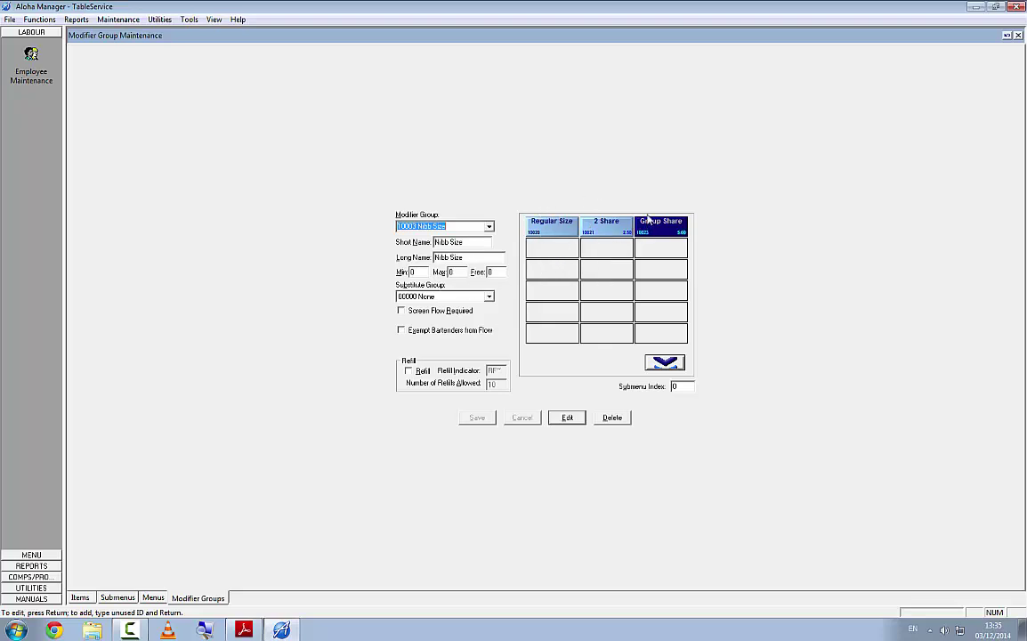
Step: In item maintenance, set Donegal Seaweed Rolls' Mod 1 to Nibb Size and save it
left_click(126, 22)
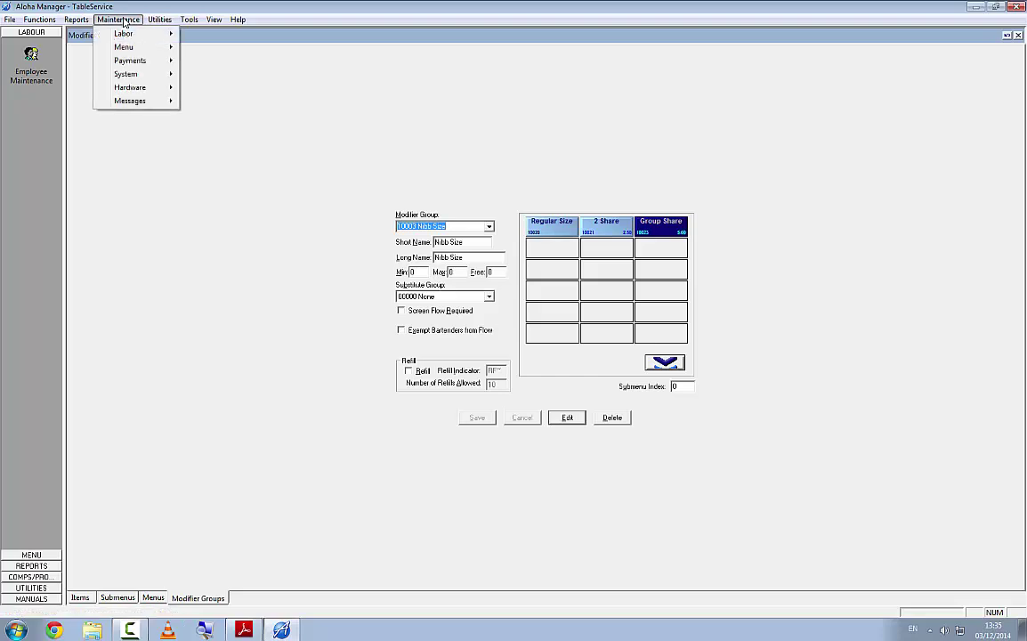
mouse_move(125, 47)
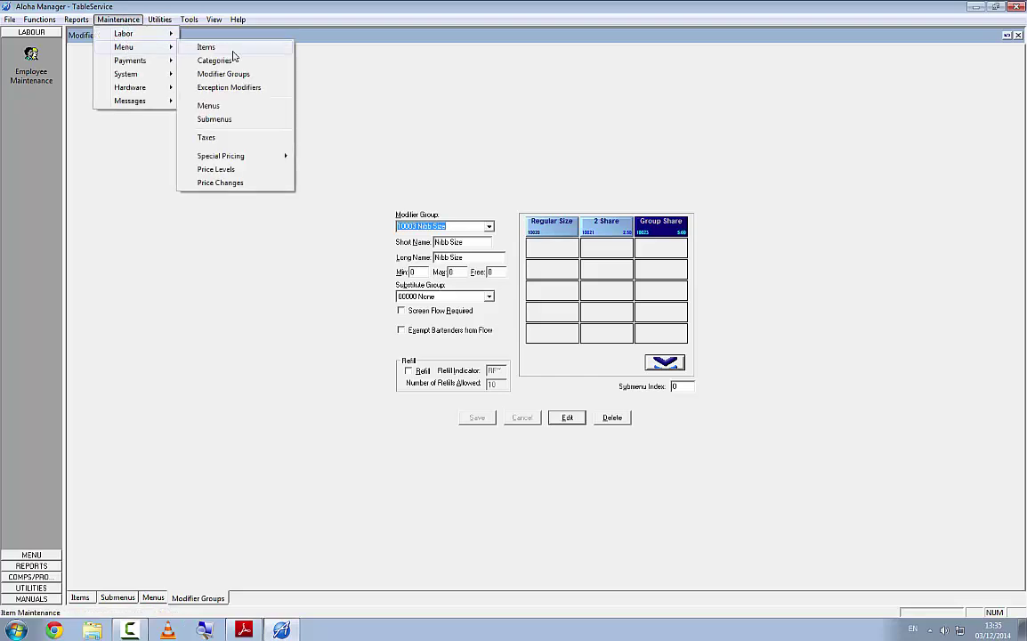
left_click(230, 48)
left_click(535, 214)
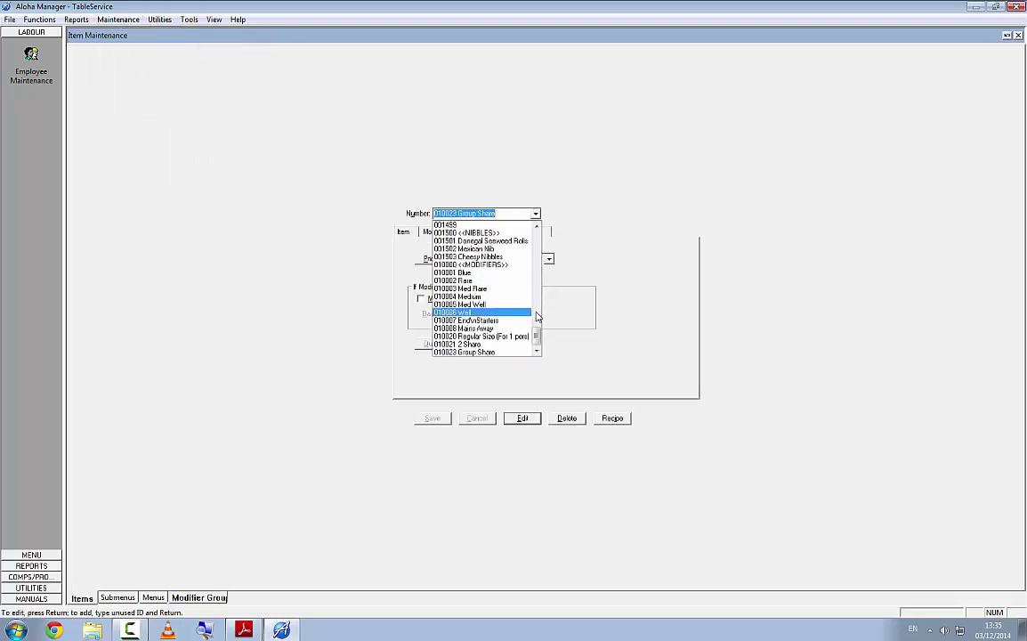
left_click(487, 242)
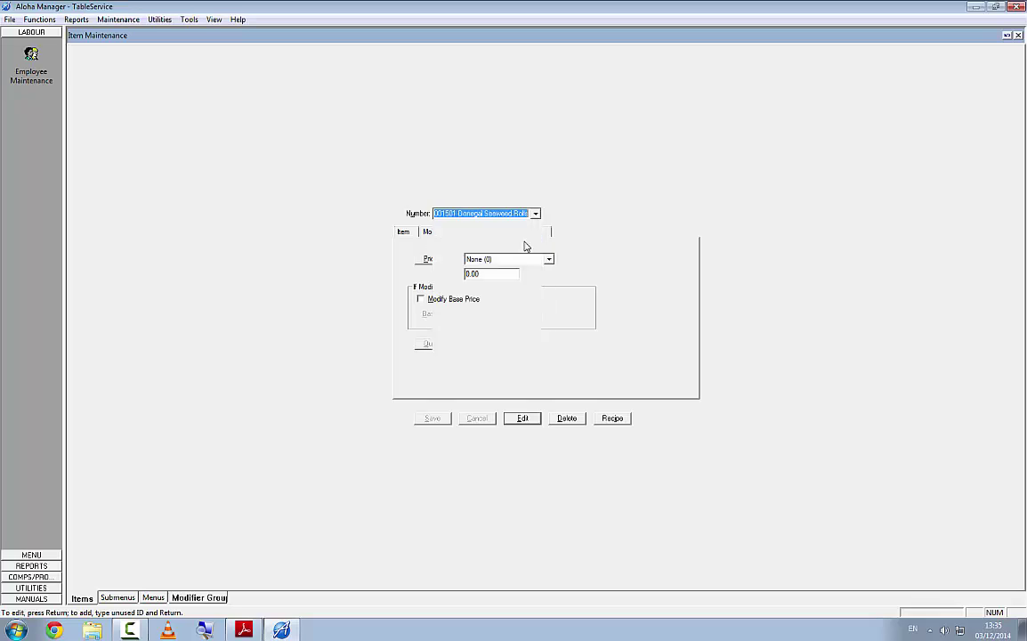
left_click(436, 231)
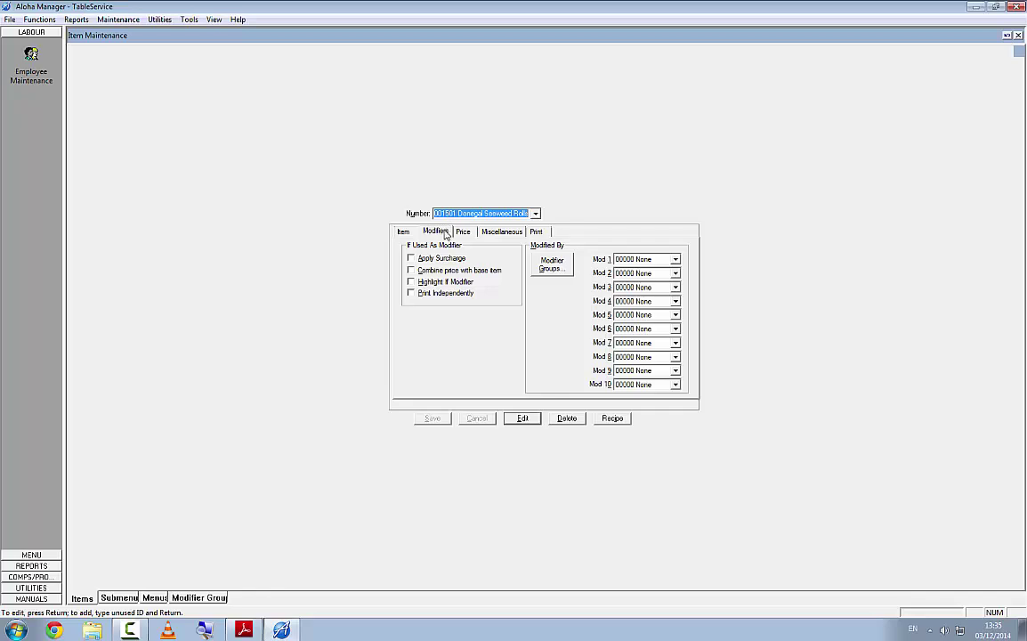
left_click(676, 259)
scroll(676, 291, "down", 1)
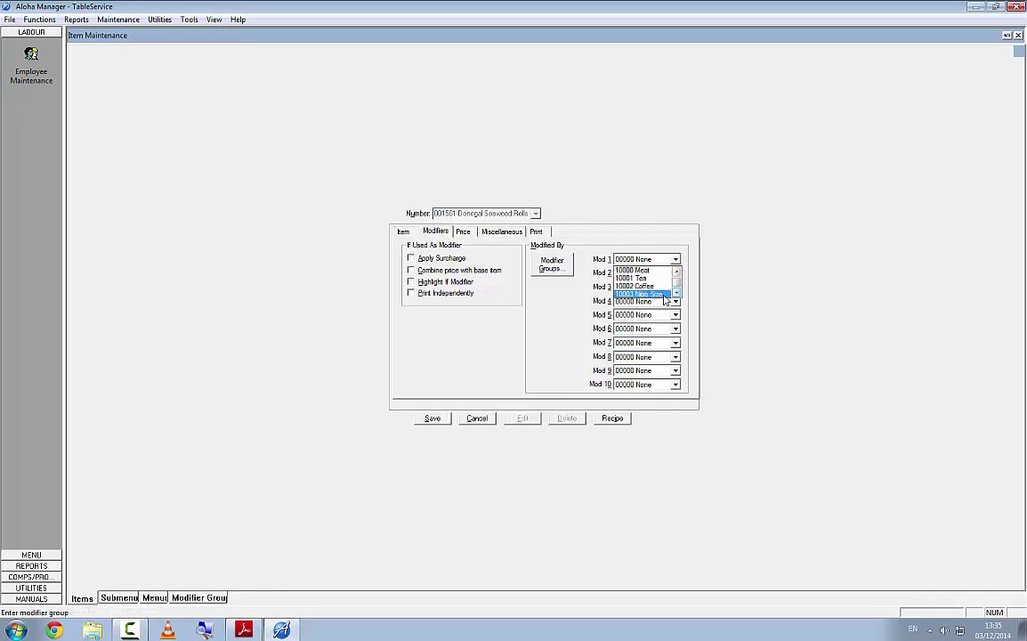
left_click(641, 294)
left_click(438, 419)
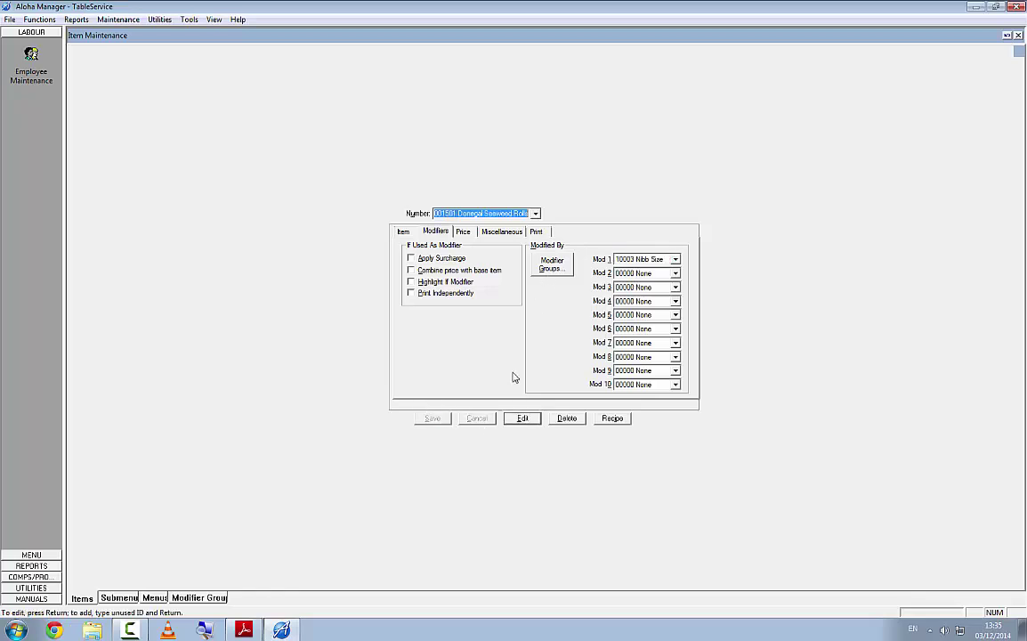
Step: Set the Mexican Nib item's first modifier group to Nibb Size and save
left_click(536, 215)
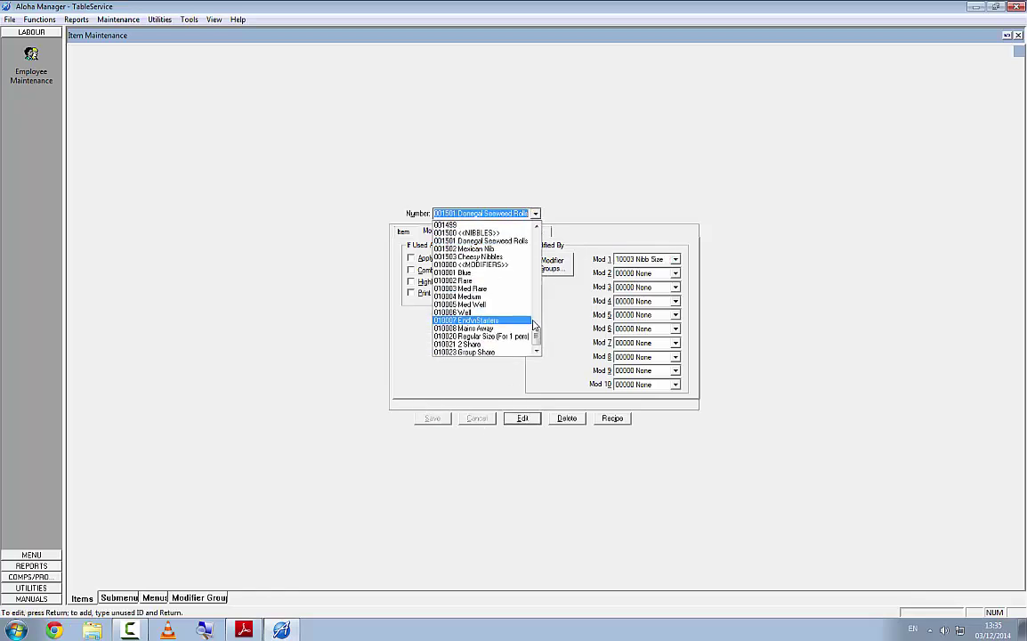
left_click(498, 249)
left_click(675, 260)
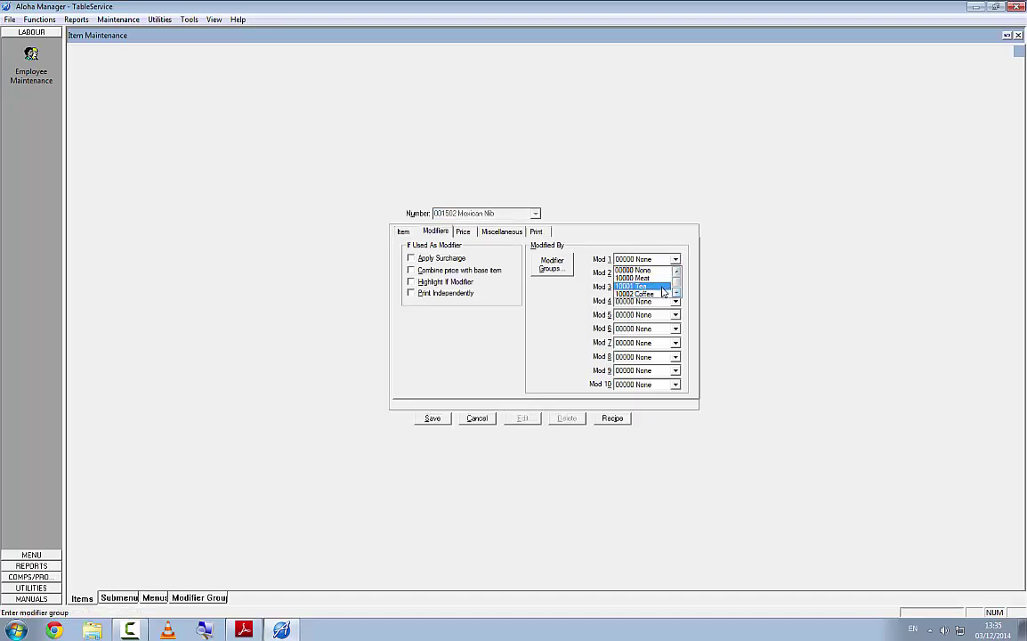
left_click(661, 295)
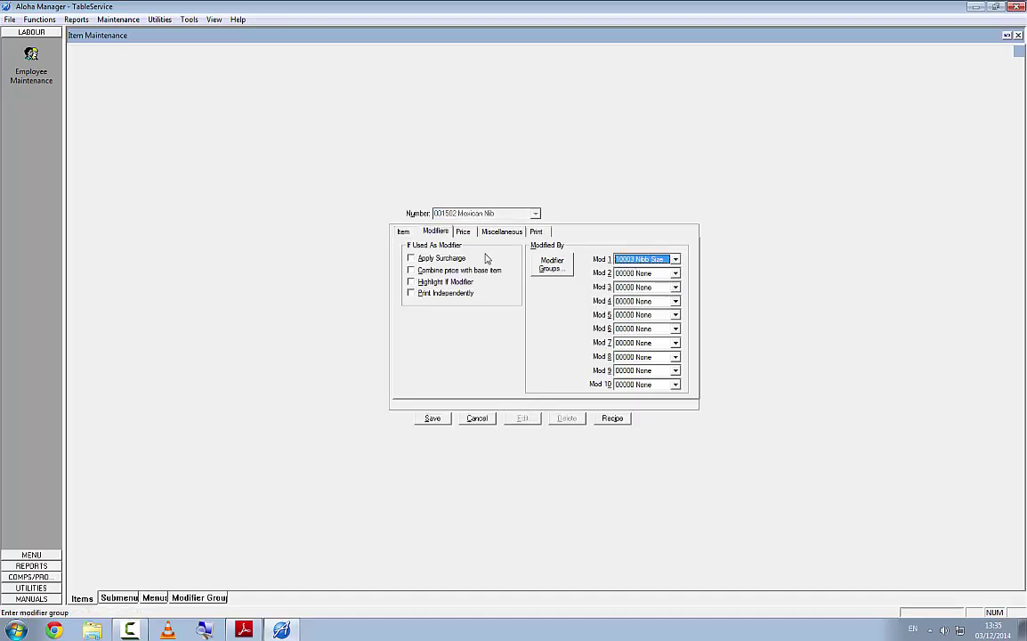
left_click(431, 419)
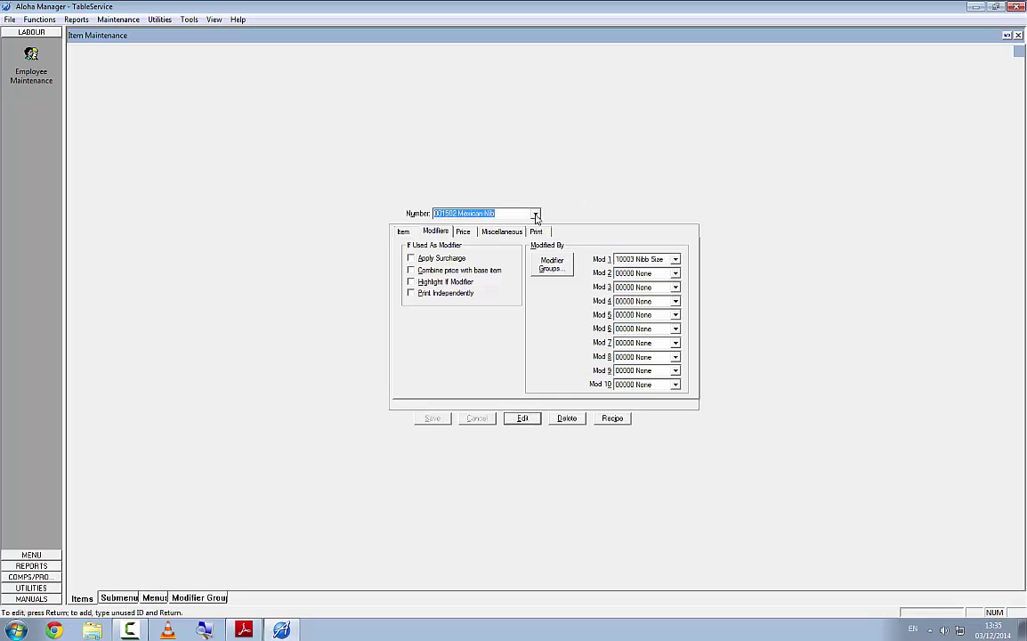
Step: Set Cheesy Nibbles' Mod 1 to 10003 Nibb Size and save the item
left_click(535, 213)
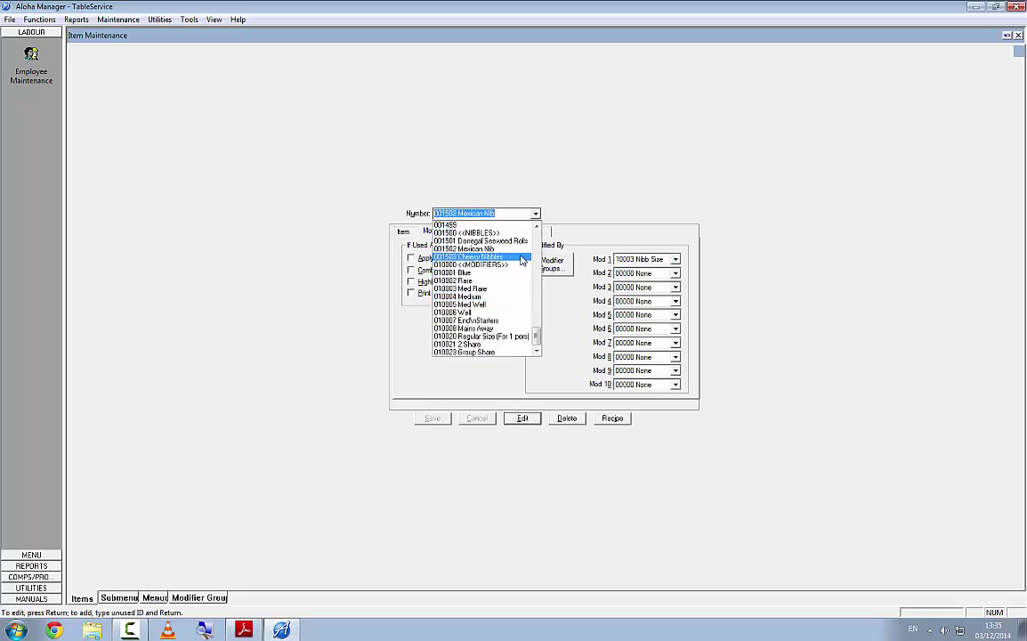
left_click(520, 256)
left_click(676, 260)
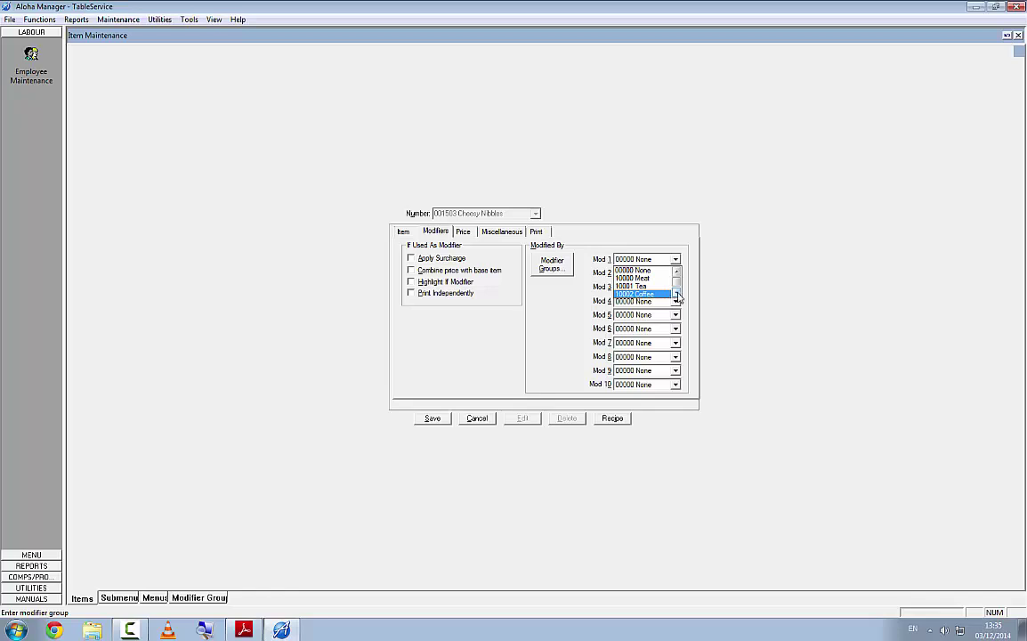
left_click(657, 295)
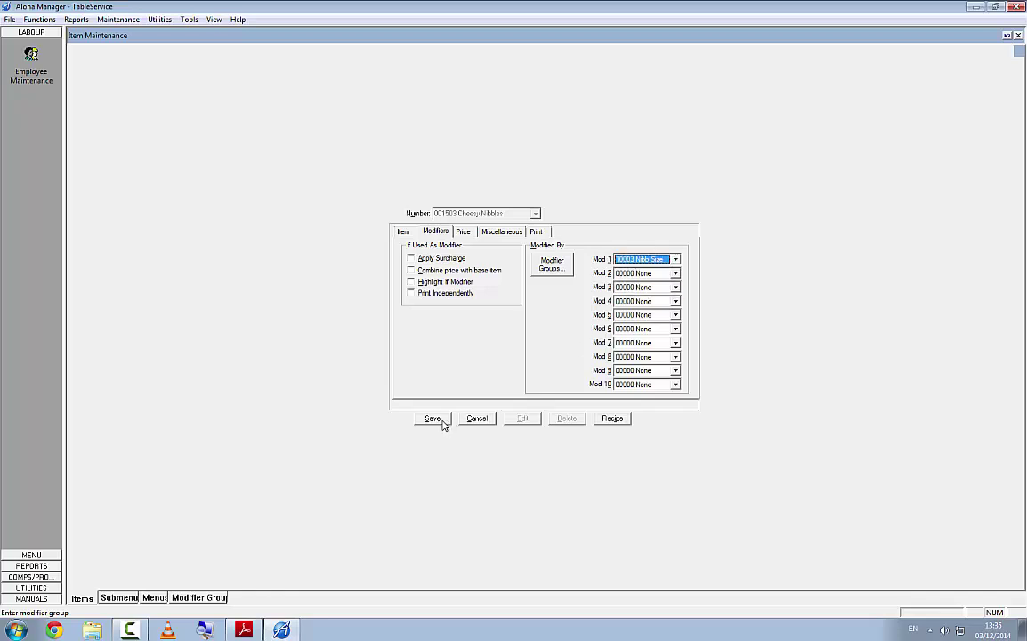
left_click(444, 422)
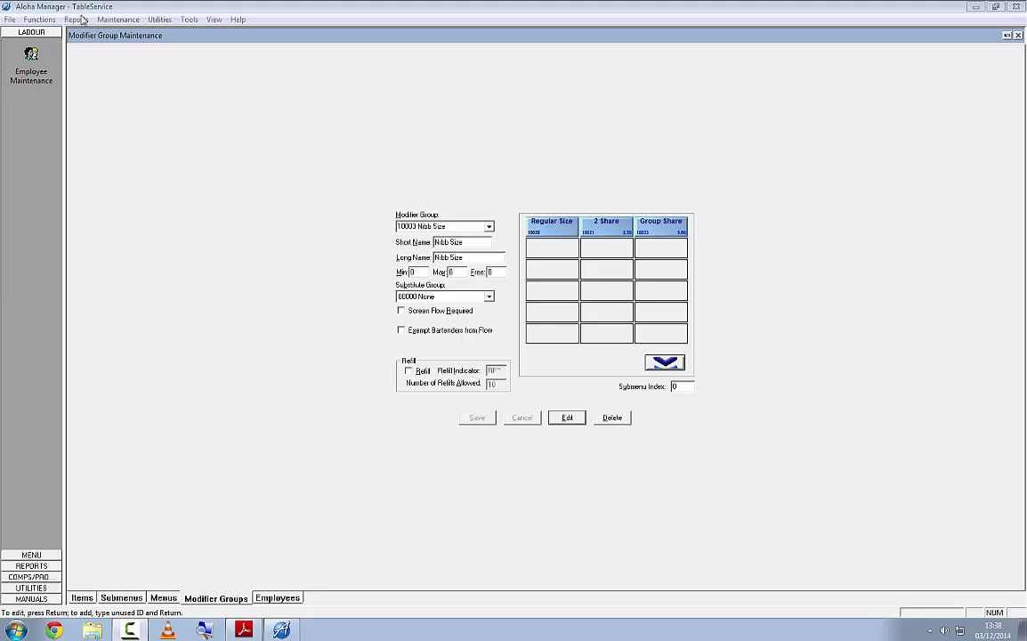
Step: In guest check message maintenance, start a new message with ID 00003
left_click(120, 18)
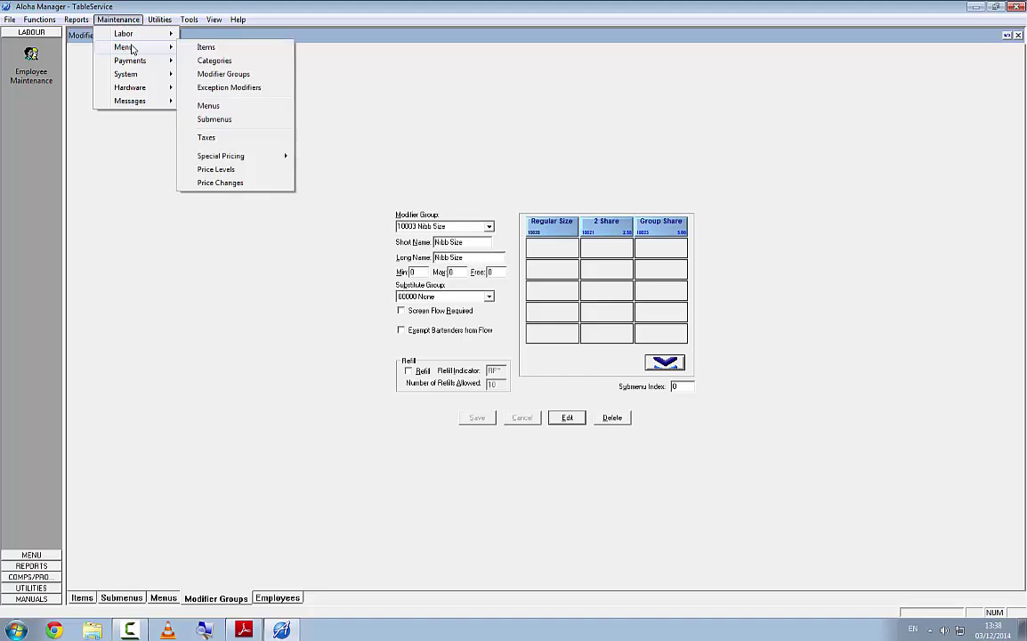
mouse_move(151, 101)
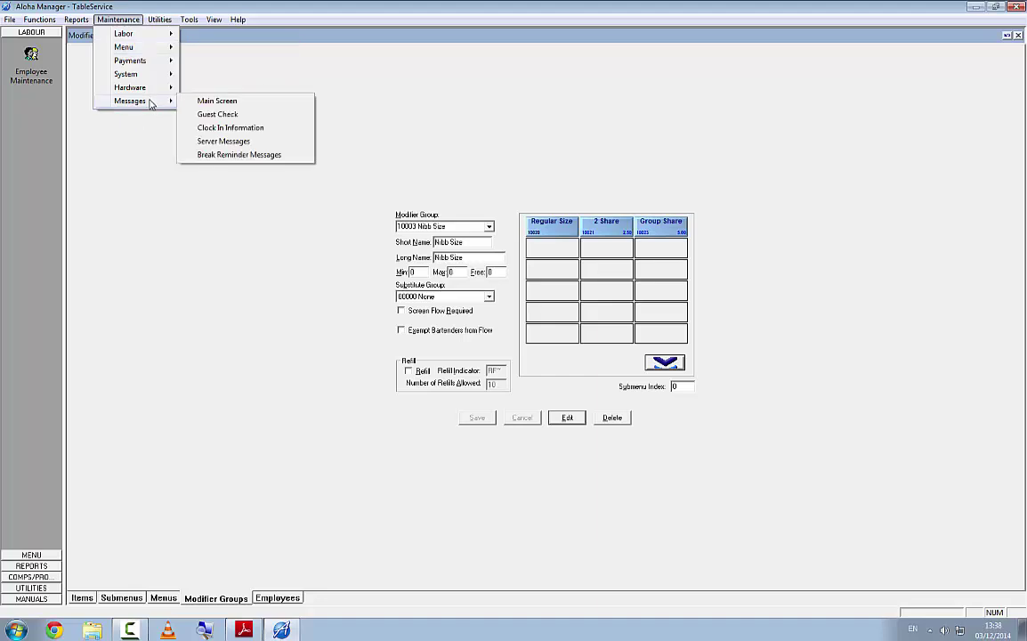
left_click(218, 114)
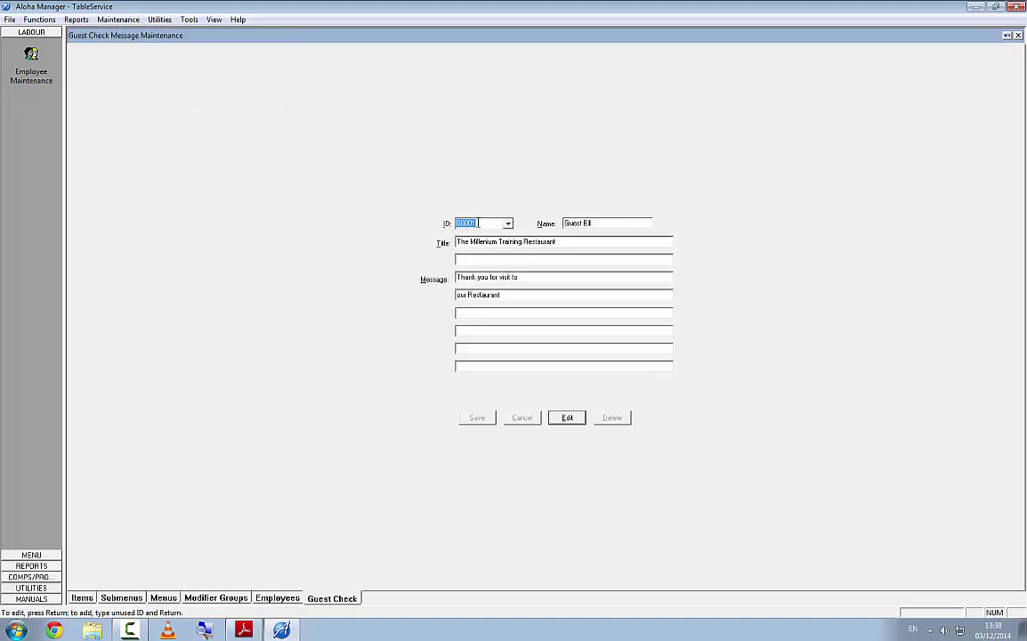
left_click(508, 223)
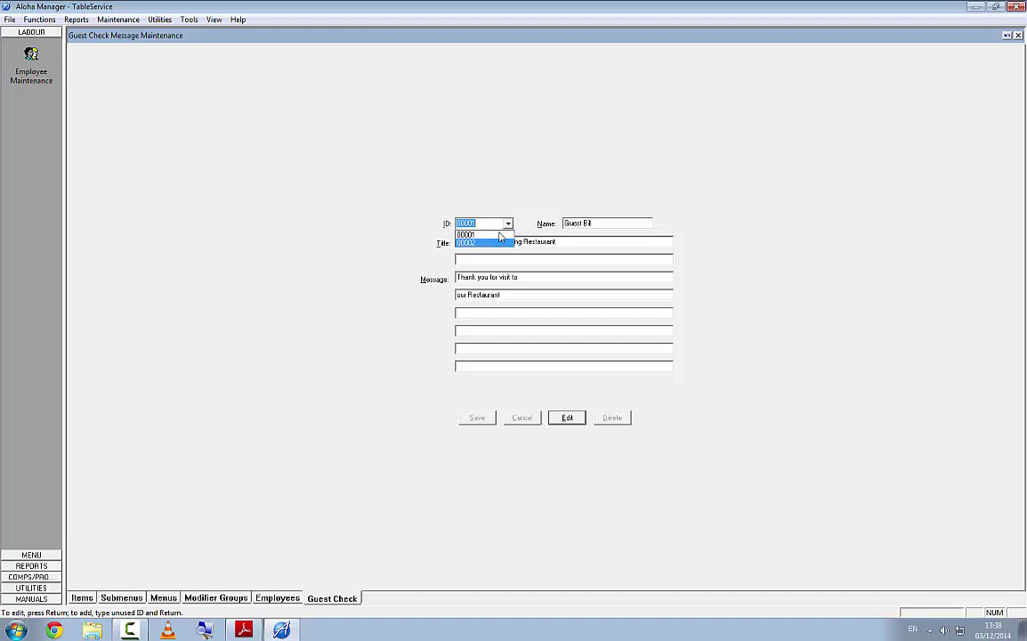
left_click(482, 223)
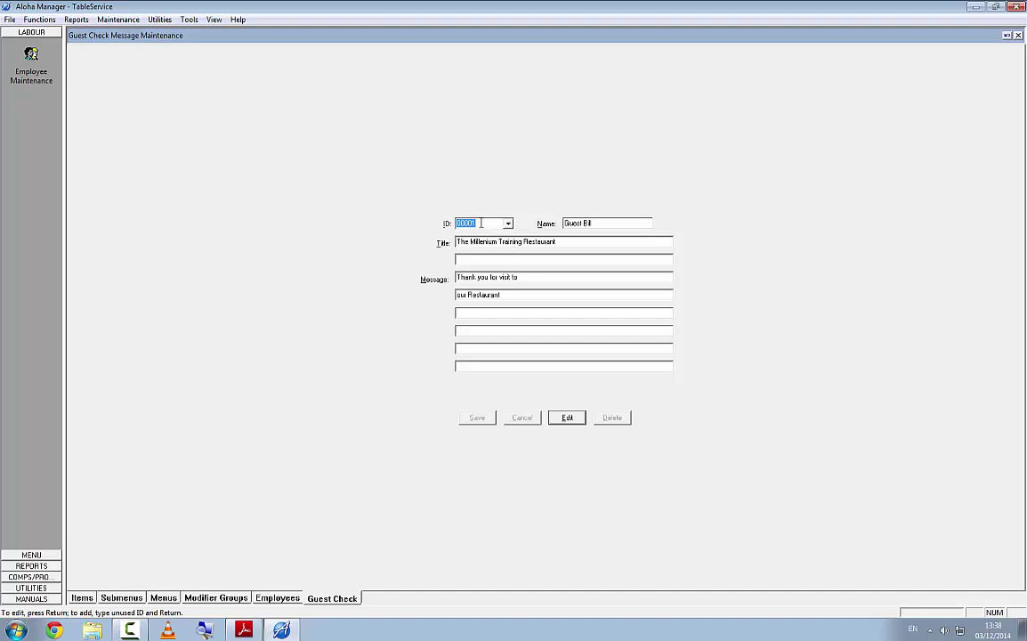
left_click(482, 224)
key("Return")
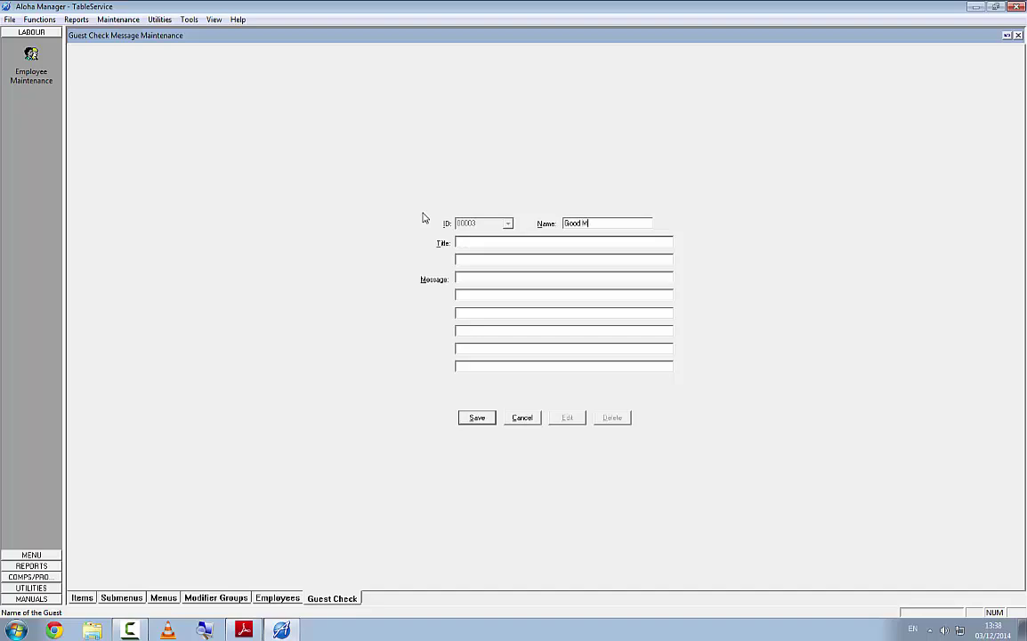
Step: Give it the title 'Good Morning' and message 'Enjoy your day!', then save
left_click(486, 242)
left_click(492, 276)
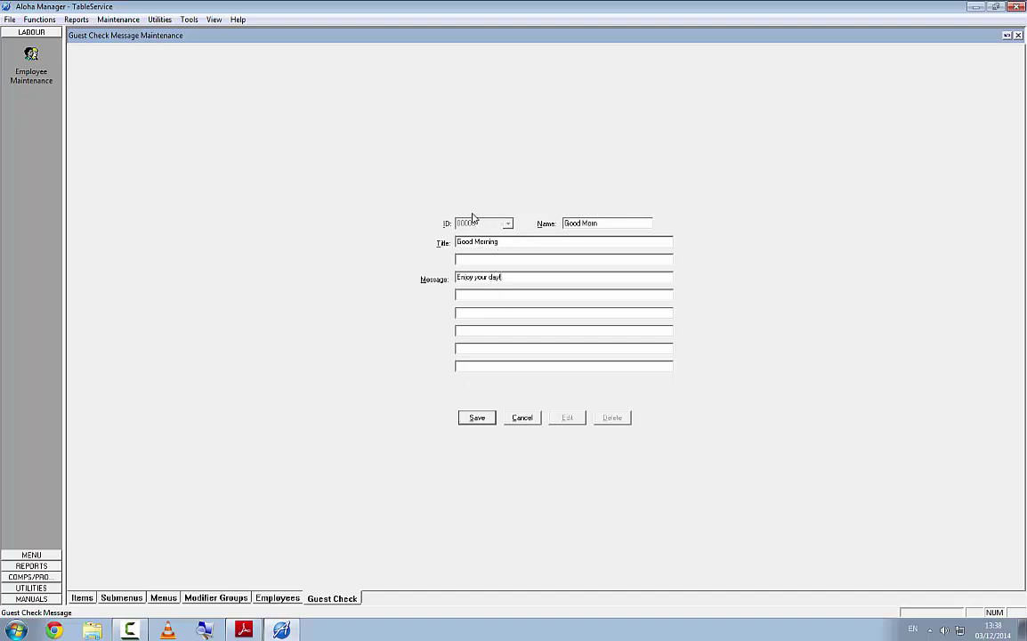
left_click(478, 418)
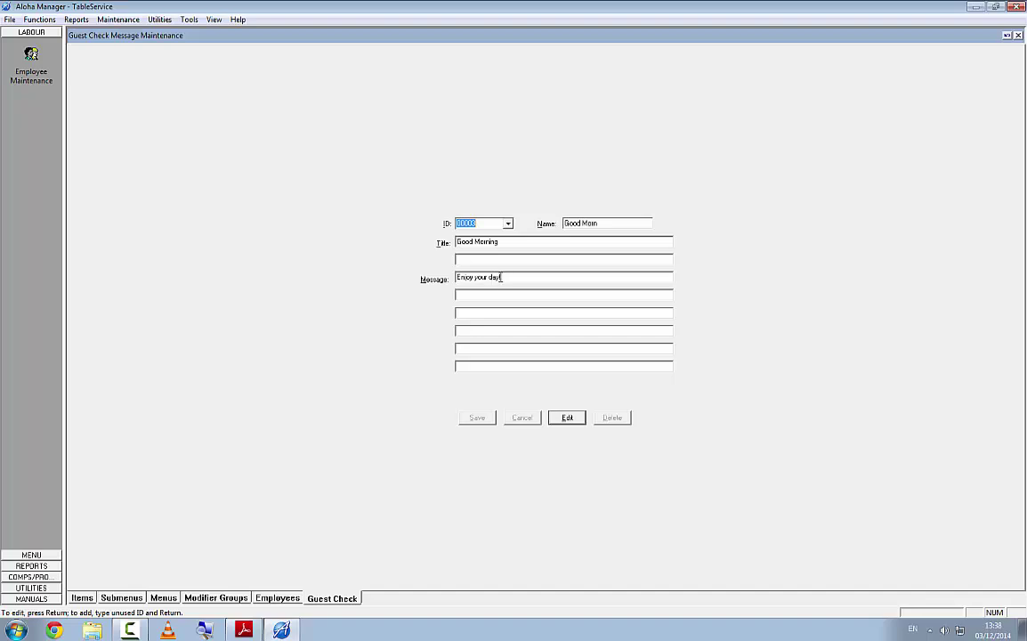
Step: Add a new system event of type (16) Set Guest Chk Msg
left_click(112, 22)
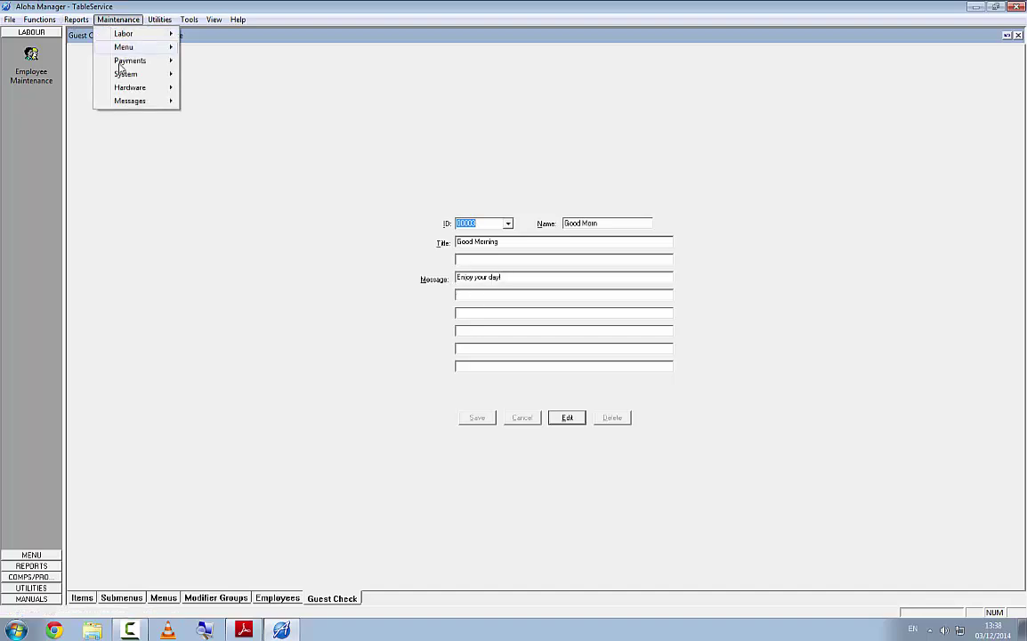
mouse_move(122, 75)
left_click(208, 74)
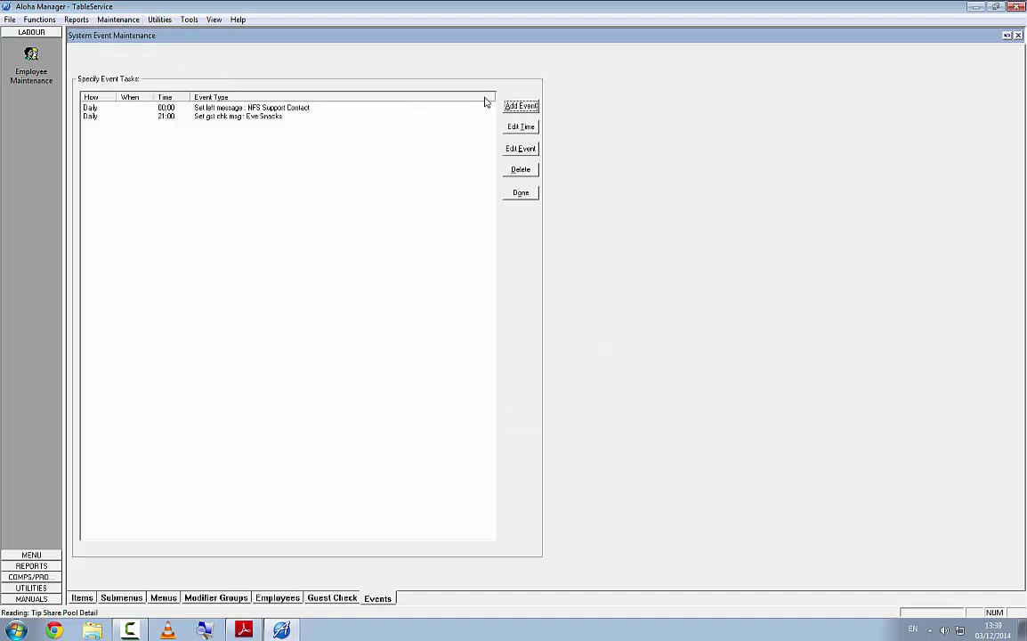
left_click(521, 107)
left_click(170, 87)
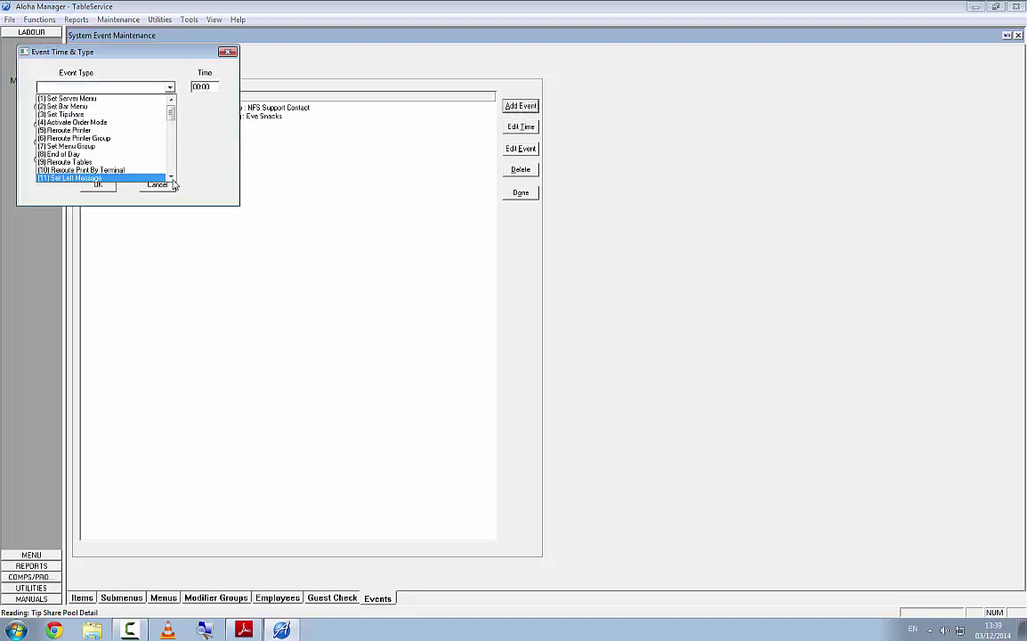
left_click(171, 177)
left_click(171, 177)
left_click(171, 177)
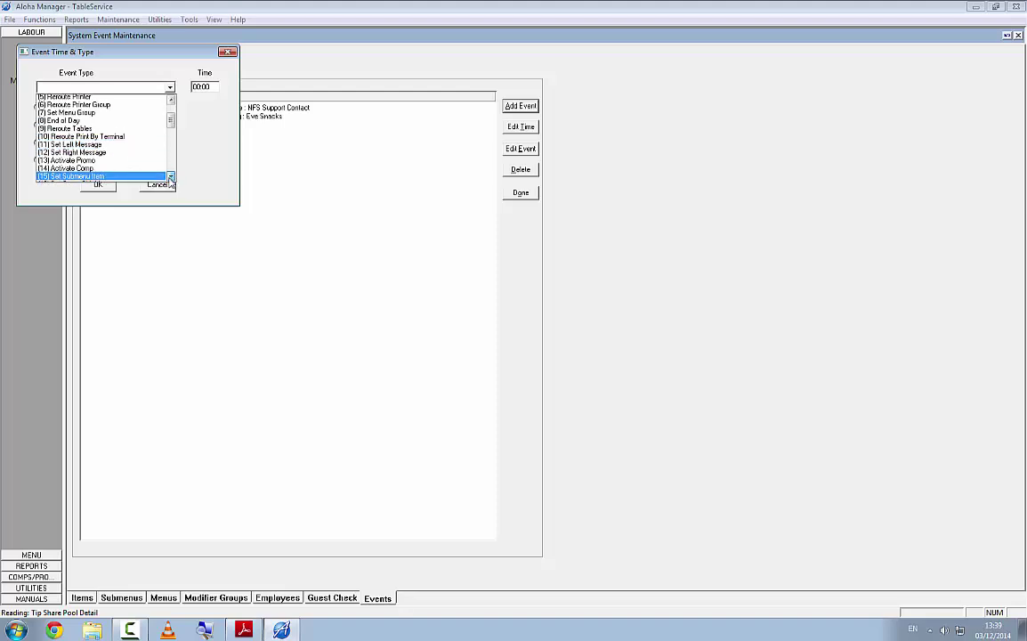
left_click(171, 177)
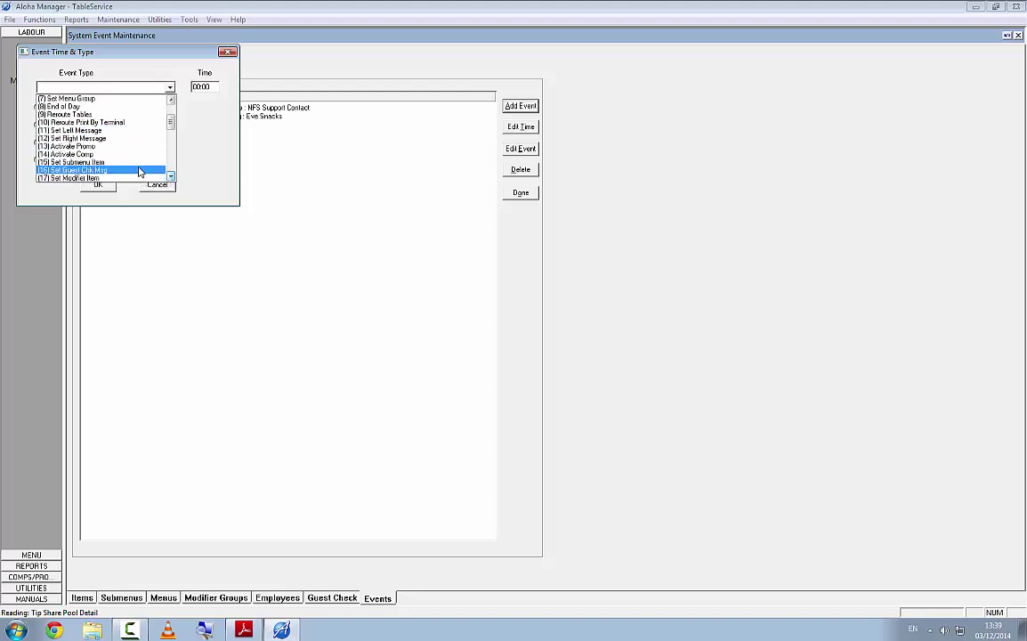
left_click(139, 170)
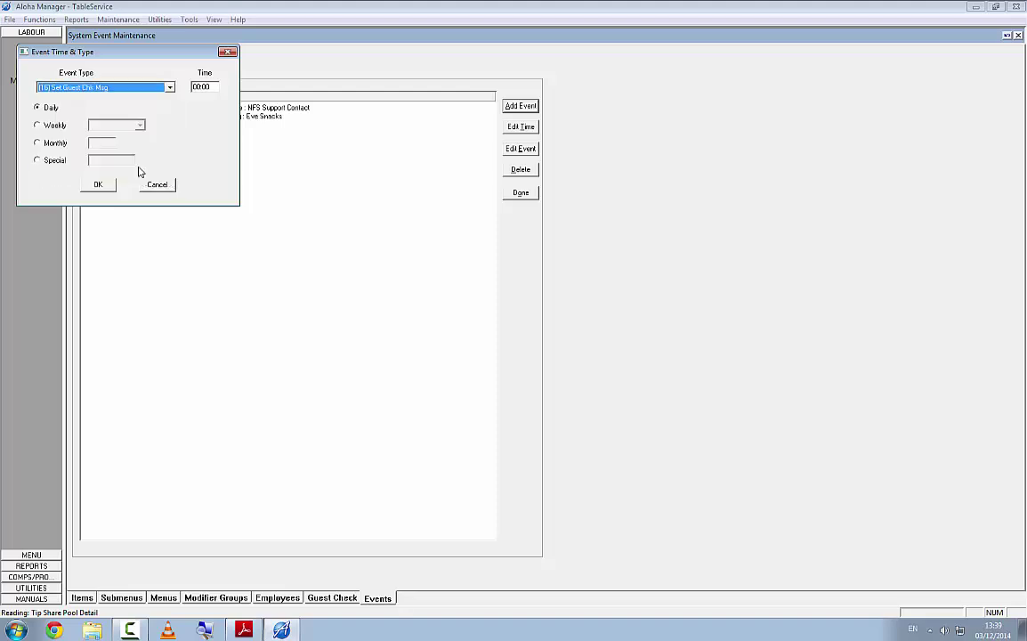
Step: Schedule the event to run daily at 07:00
left_click(37, 108)
left_click(192, 85)
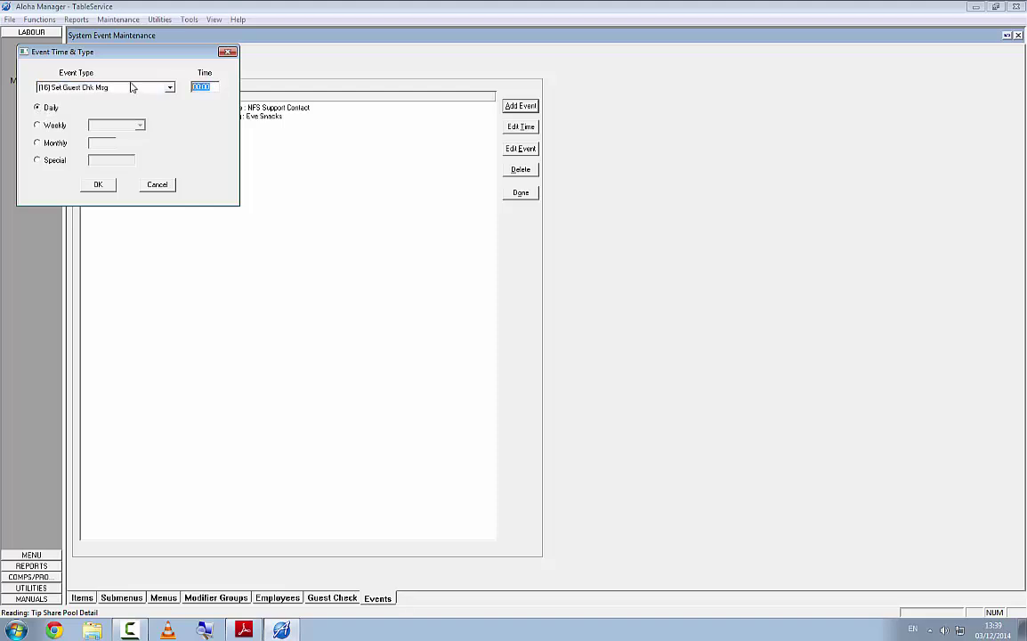
type("7:00")
left_click(111, 187)
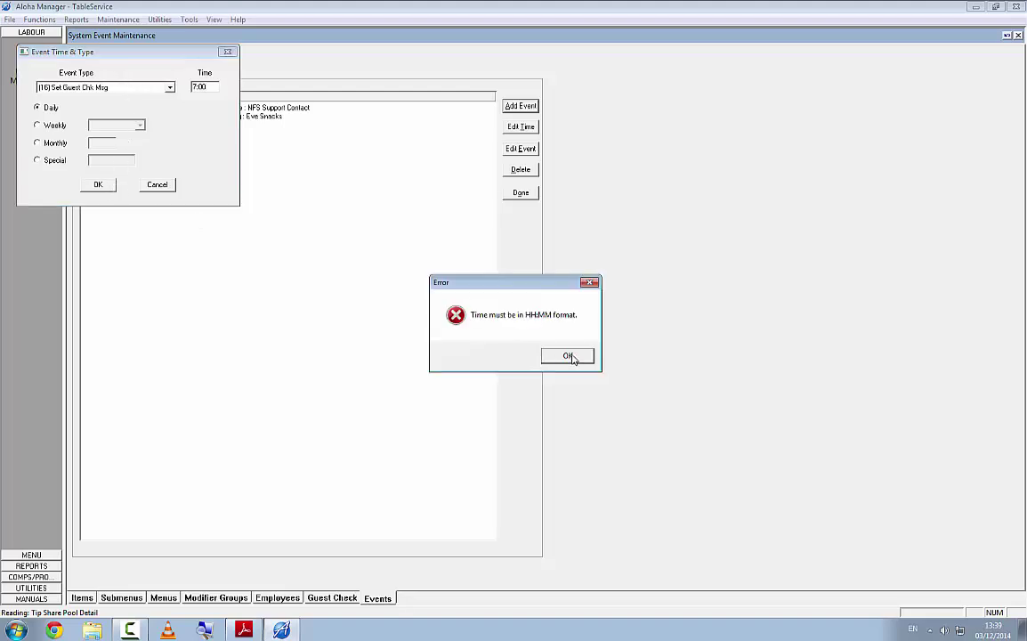
left_click(570, 355)
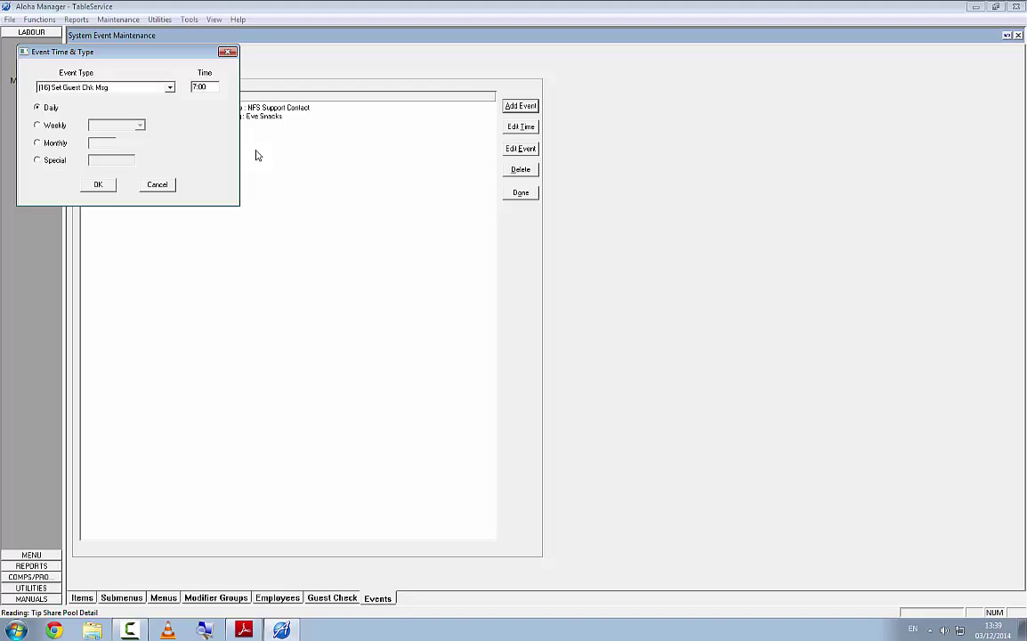
left_click(99, 185)
Step: Set the event's guest check message to 00003 Good Morn
left_click(106, 73)
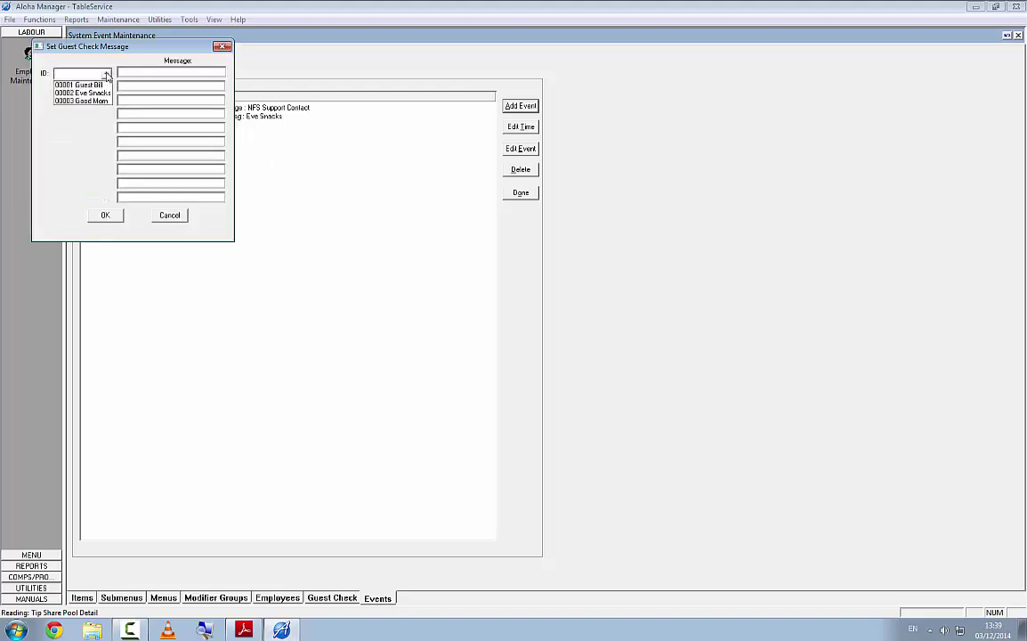
left_click(98, 100)
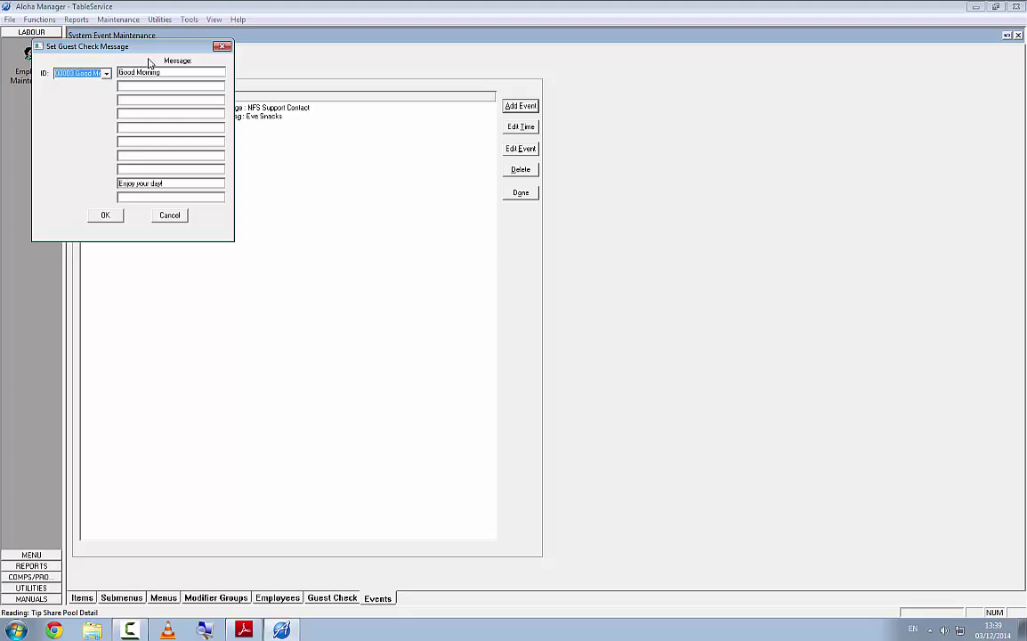
left_click(105, 215)
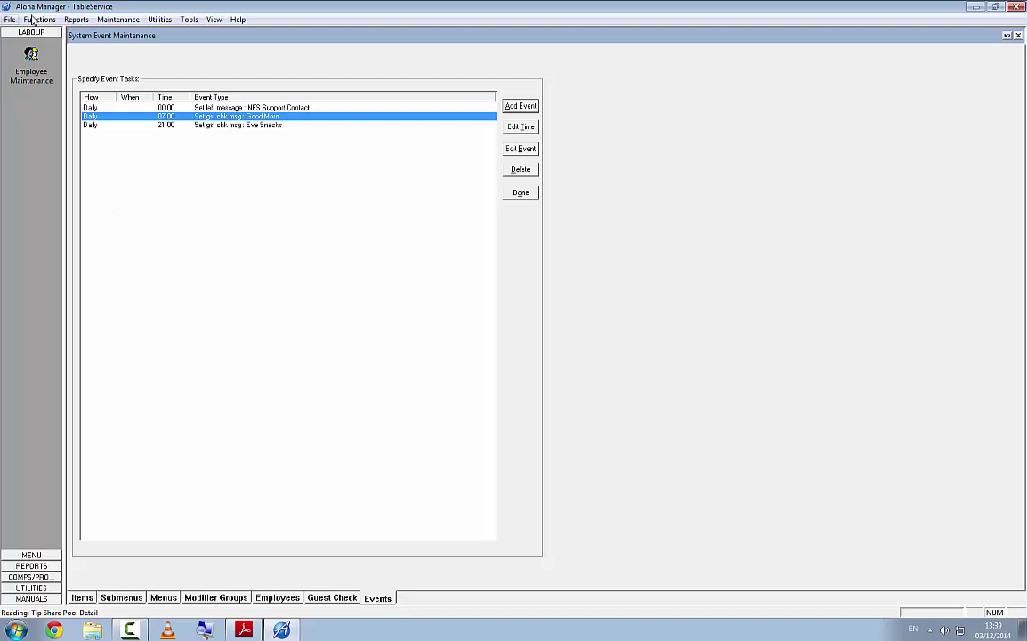
Step: In employee maintenance, start a new employee record numbered 0800
left_click(116, 22)
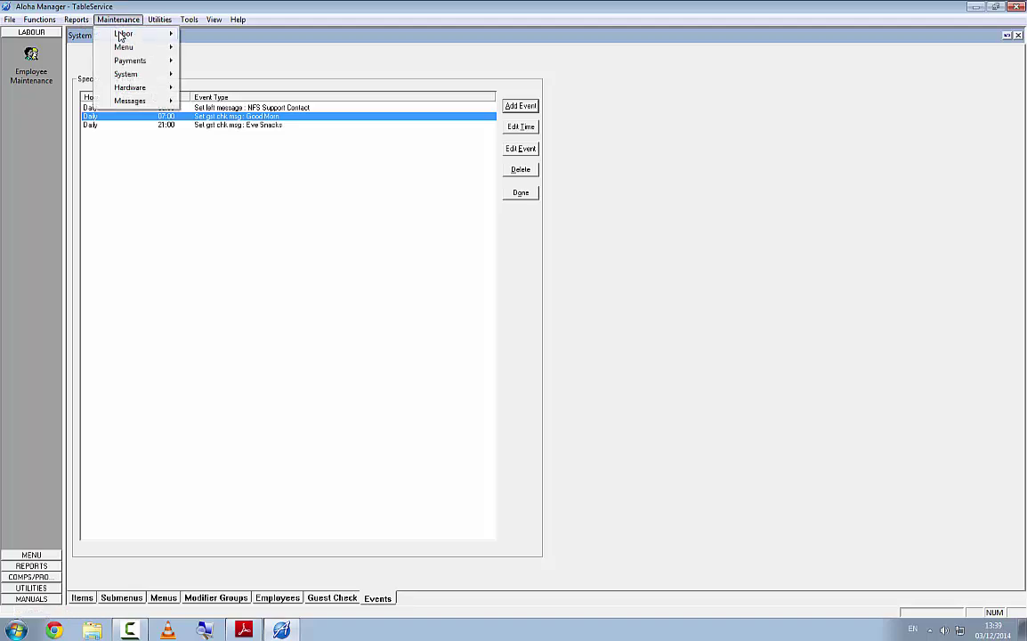
mouse_move(167, 34)
left_click(207, 34)
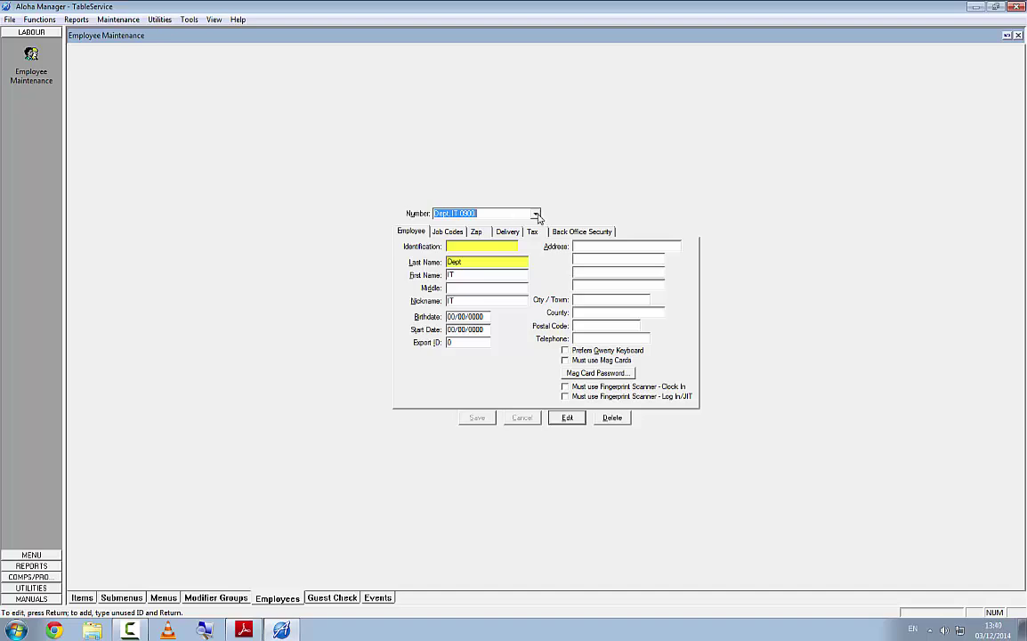
left_click(535, 214)
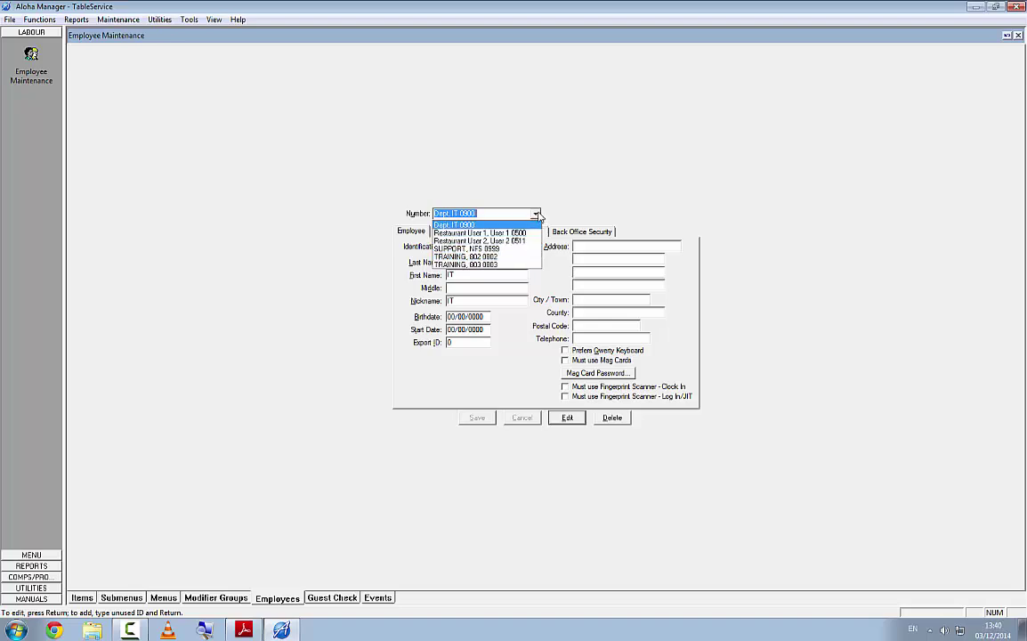
left_click(534, 215)
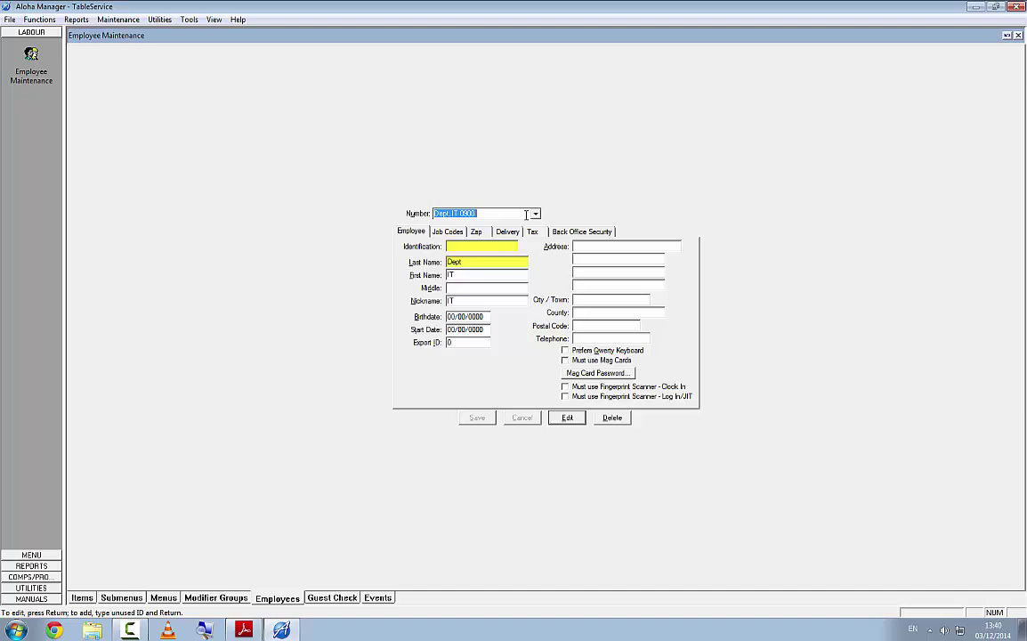
type("0")
type("80")
key("Return")
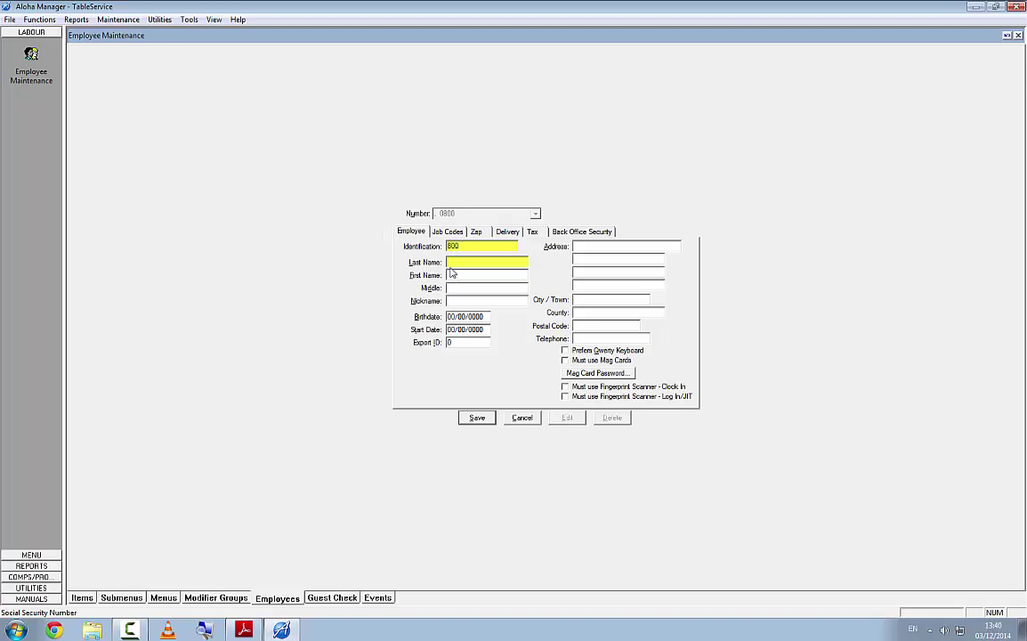
Step: Enter the employee's last and first name, birthdate 01/01 and start date 01/01/2014
left_click(462, 261)
key("Tab")
key("Tab")
key("Tab")
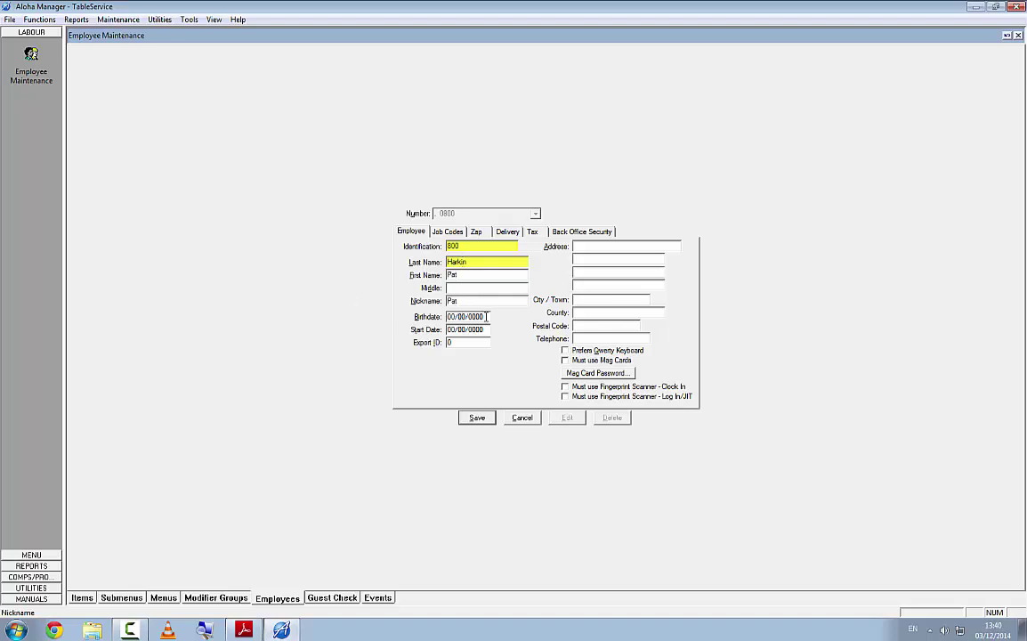
key("Tab")
key("Tab")
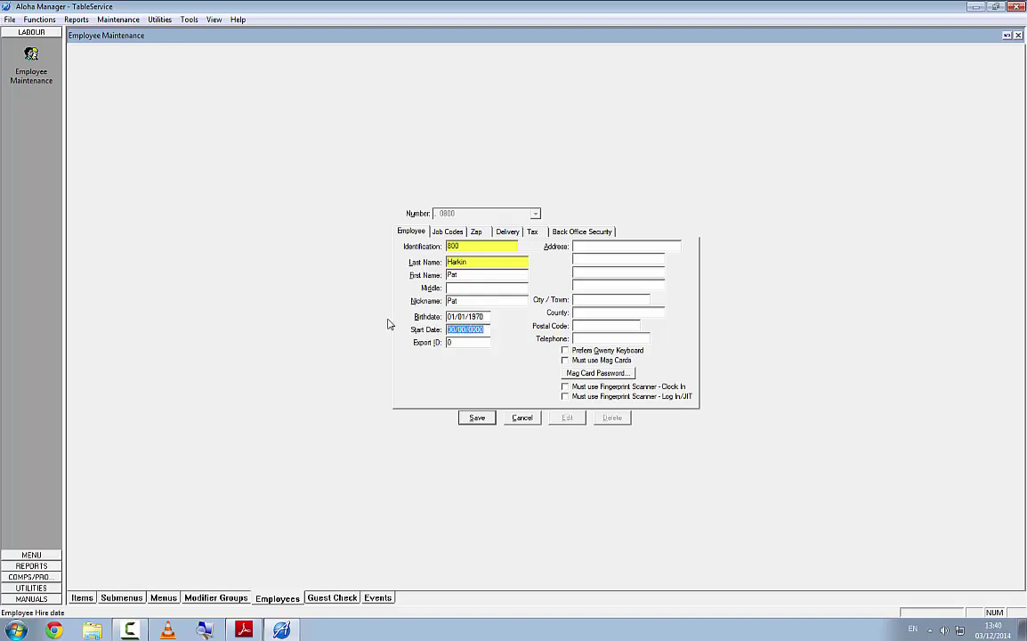
left_click(590, 248)
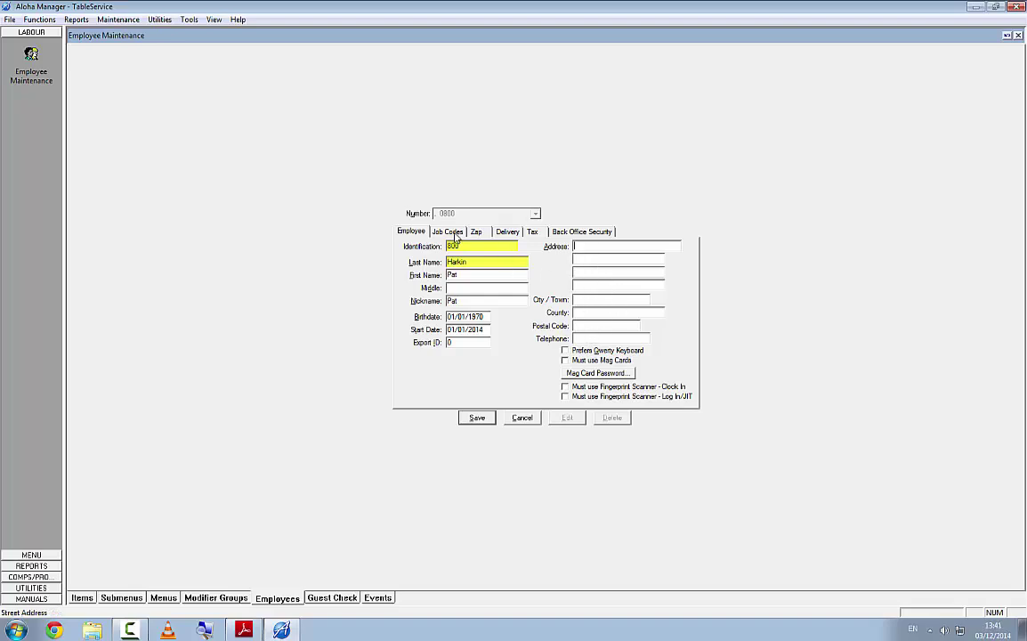
Step: Give employee 0800 Staff (20) access and the Server (10) job code in row one, then save
left_click(454, 233)
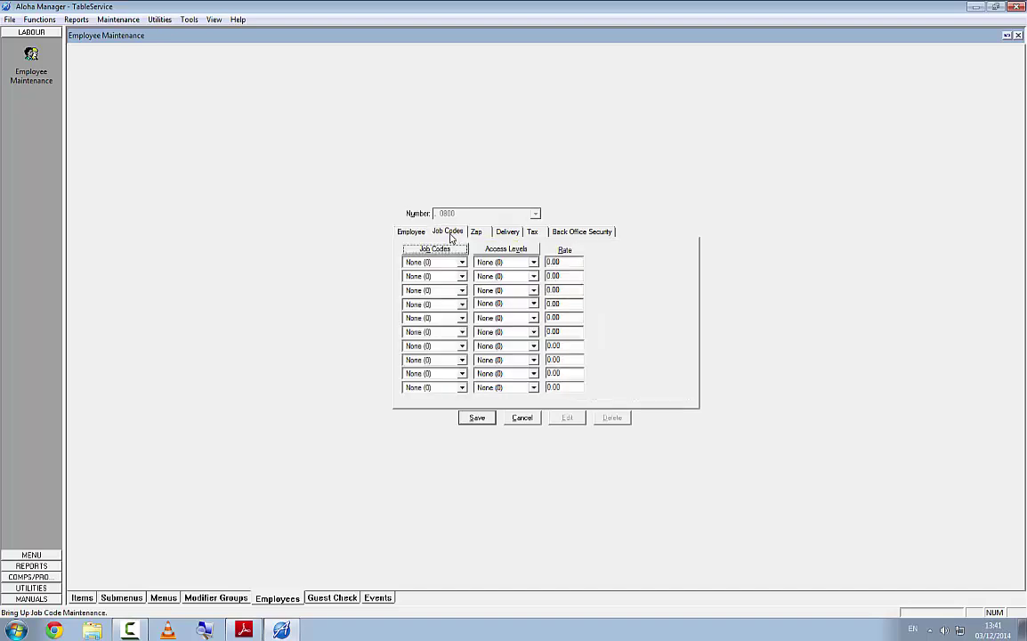
left_click(420, 233)
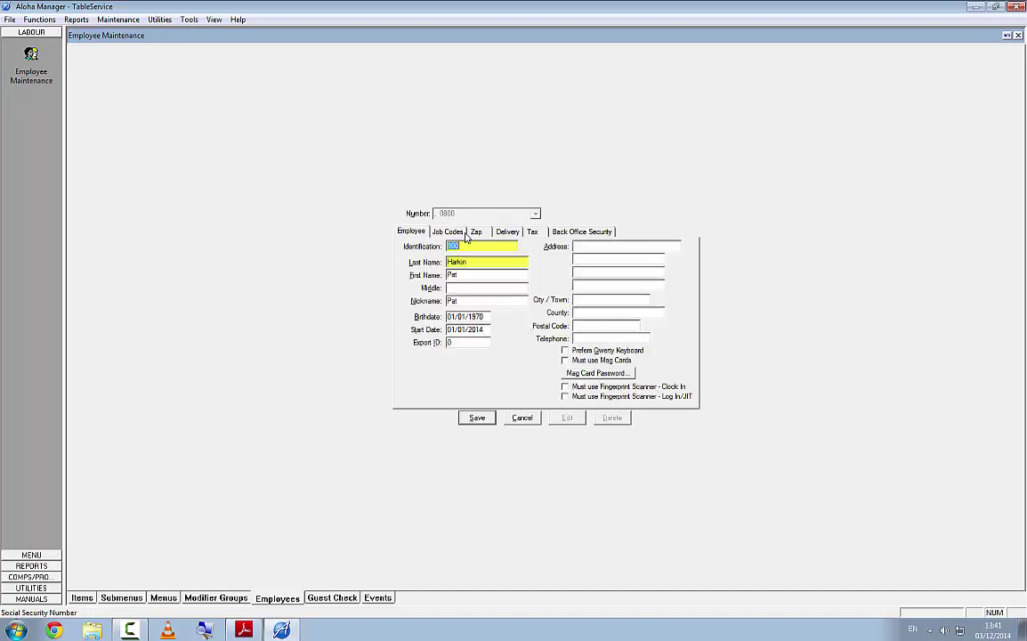
left_click(458, 234)
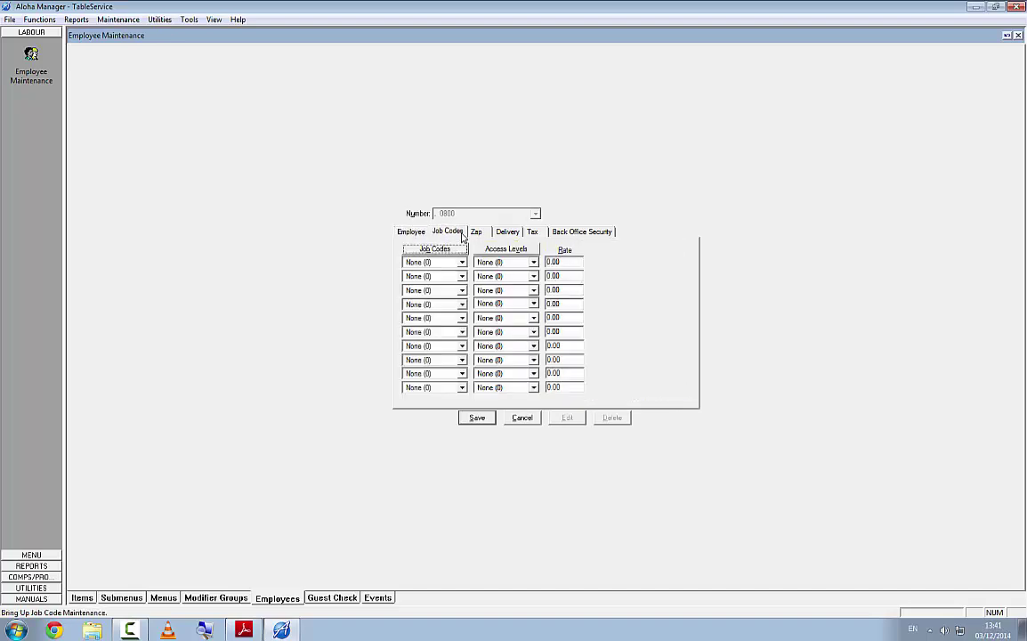
left_click(534, 263)
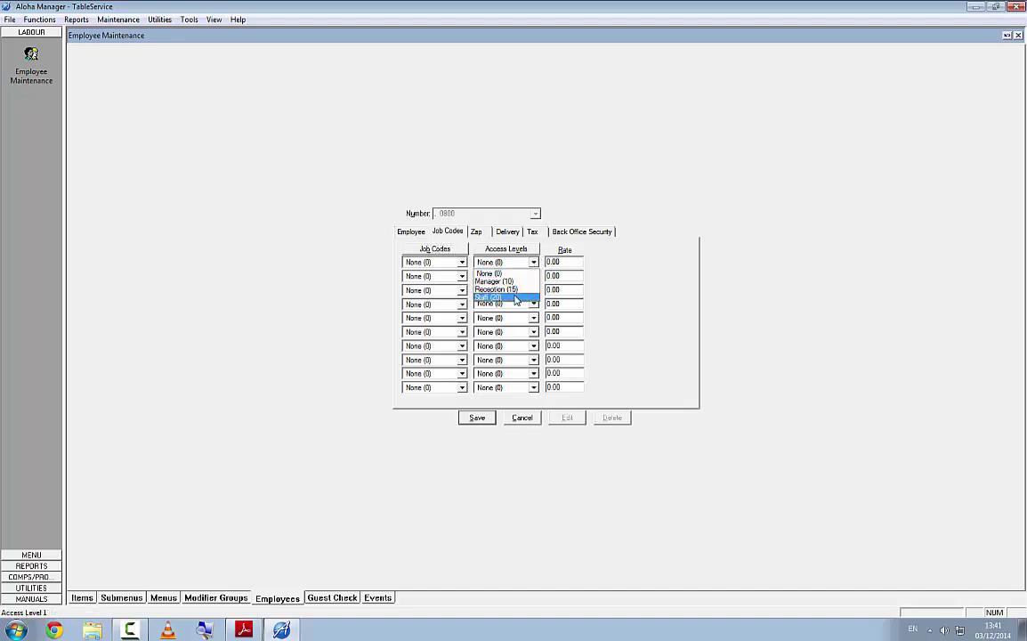
left_click(516, 297)
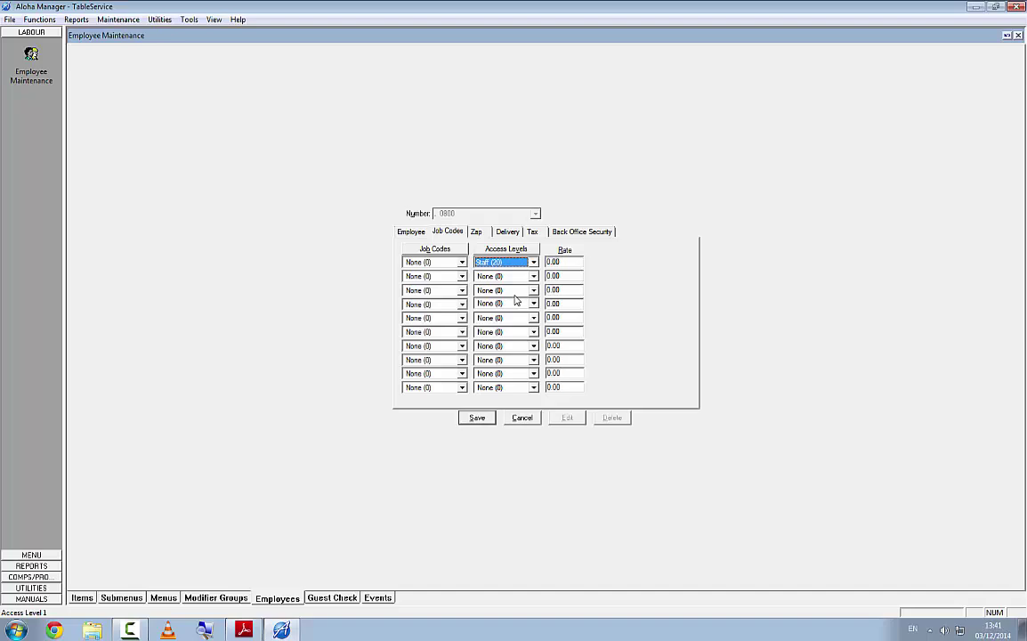
left_click(462, 263)
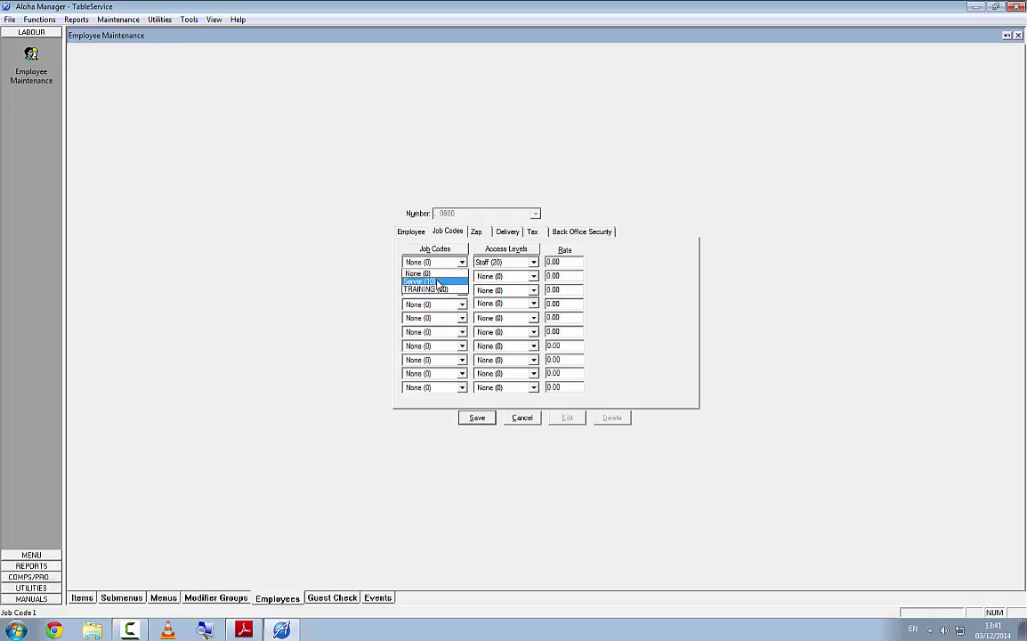
left_click(438, 282)
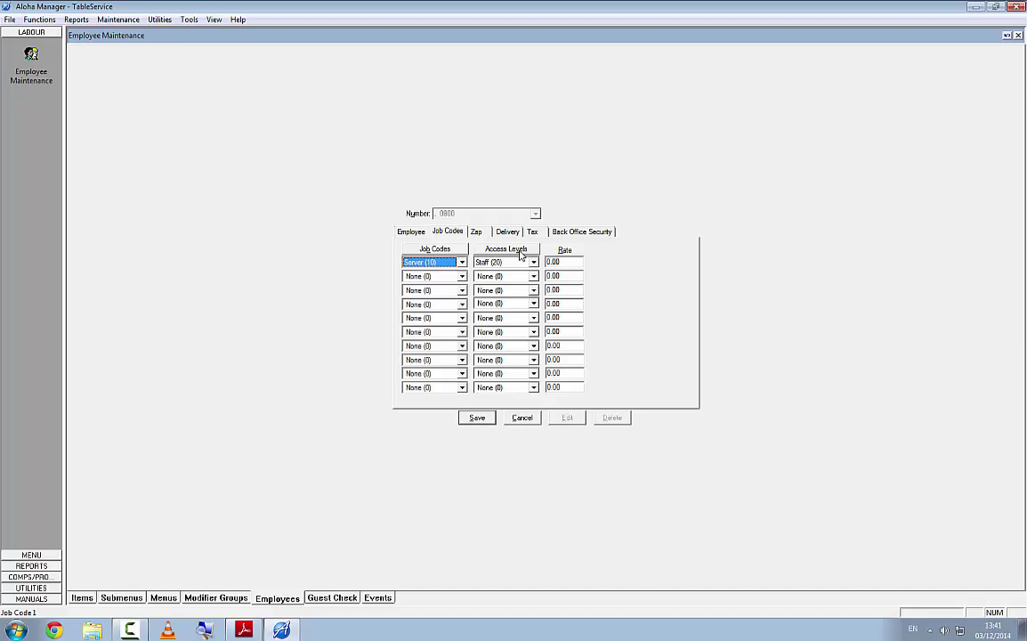
left_click(478, 418)
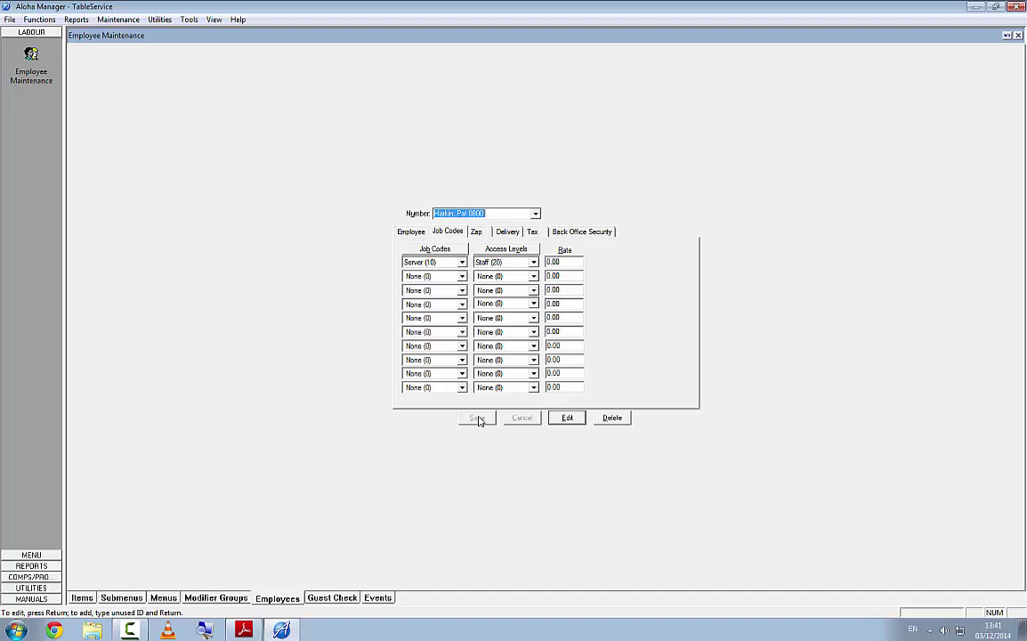
Step: Open Reports > Sales > Weekly, select the Standard setting and view its section settings
left_click(76, 20)
mouse_move(106, 34)
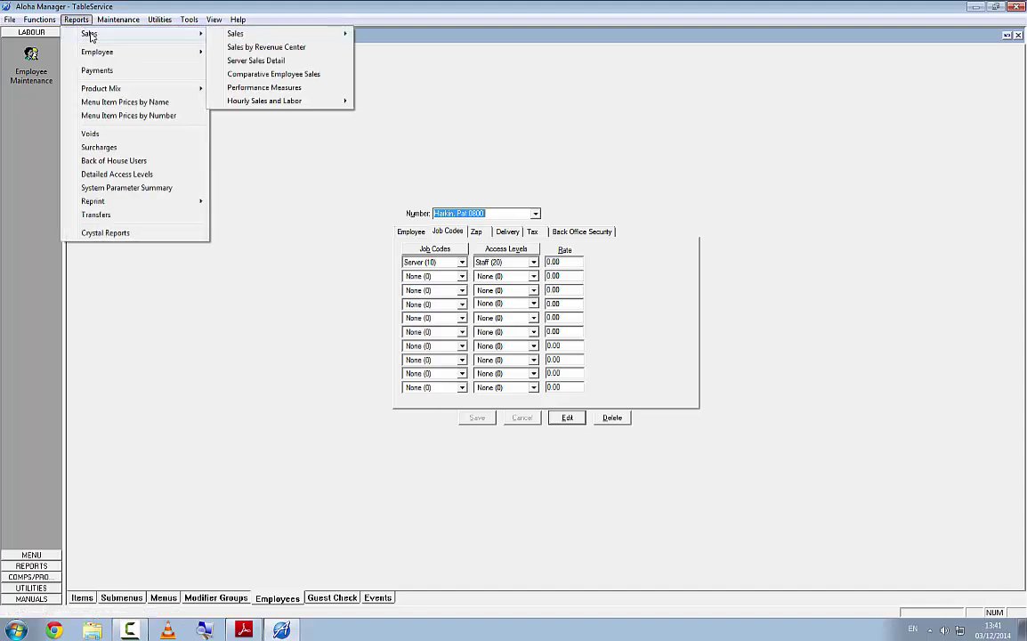
mouse_move(254, 36)
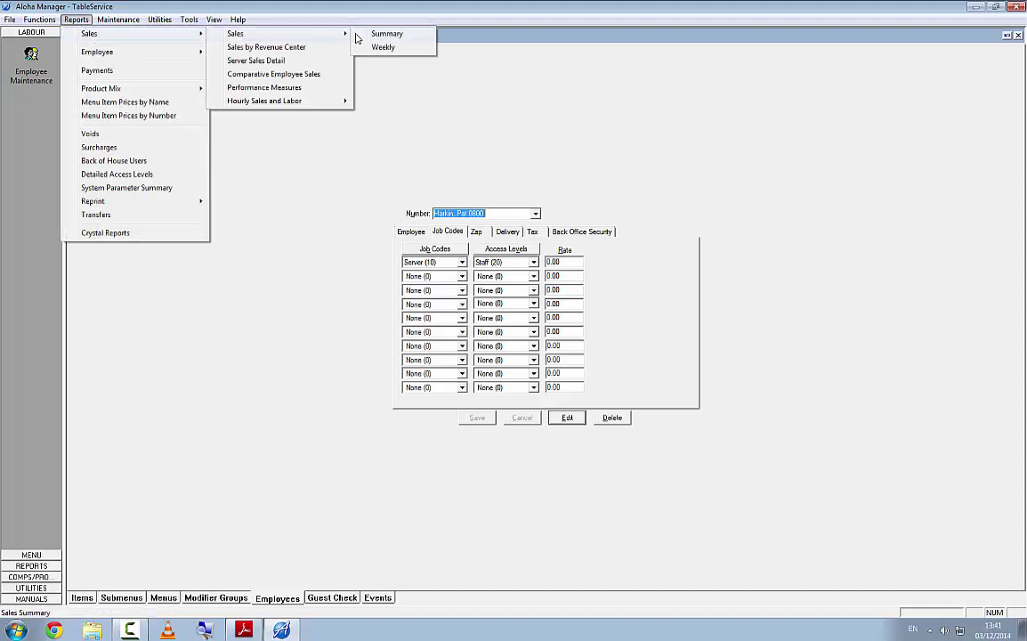
left_click(389, 51)
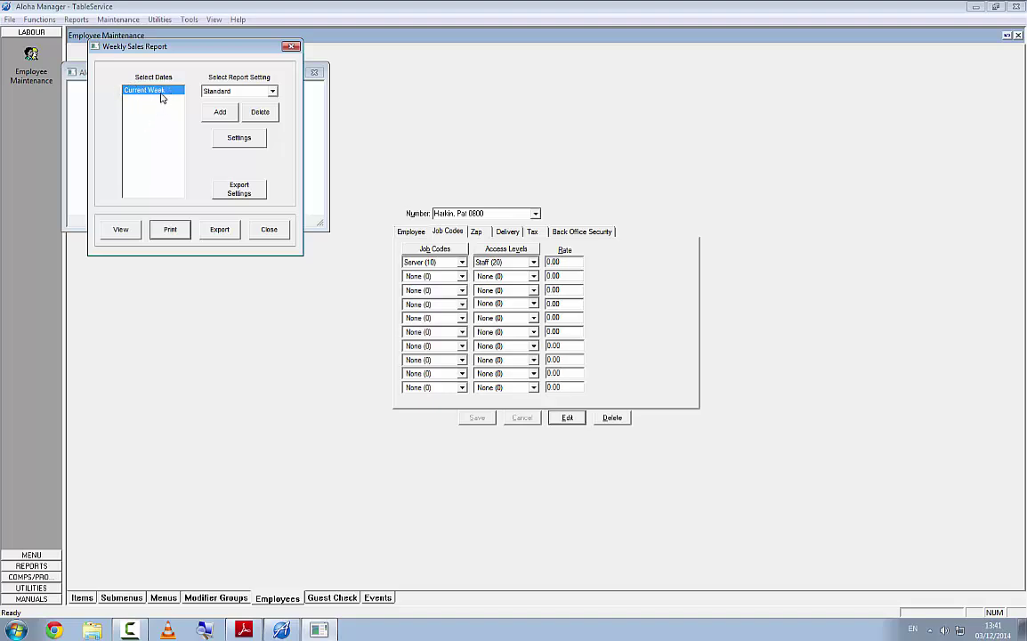
left_click(271, 93)
left_click(223, 102)
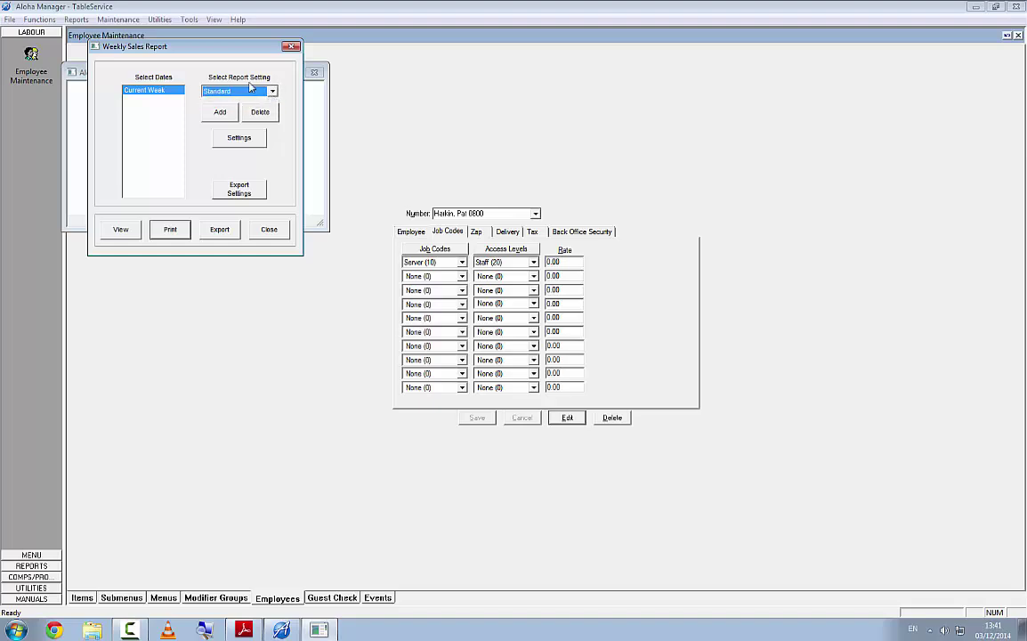
left_click(242, 141)
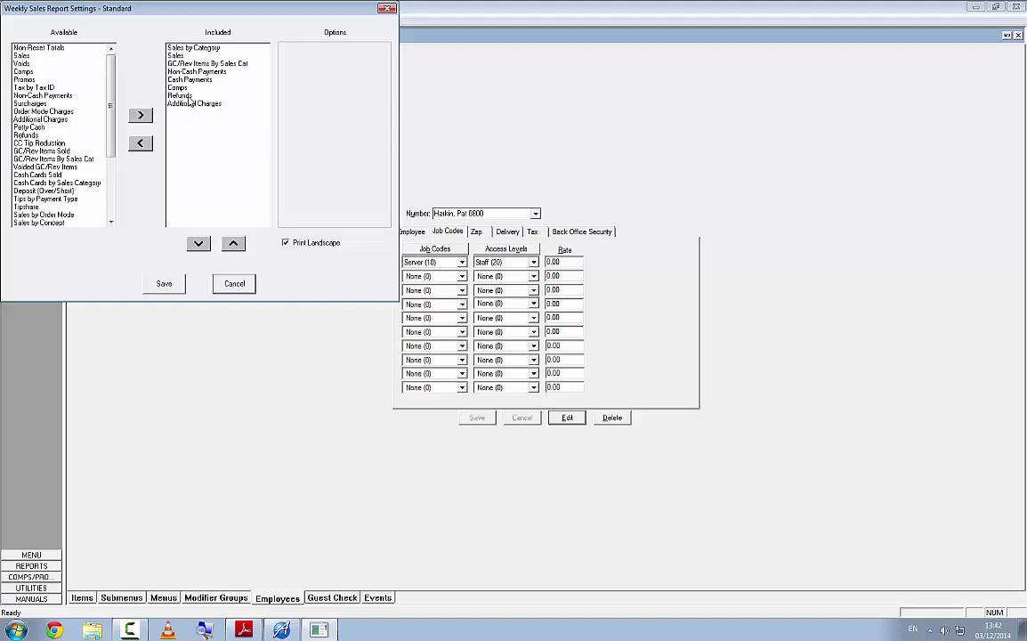
Step: Swap Refunds for Tips by Payment Type, headed 'Tips card/cash', and save the Standard setup
left_click(185, 96)
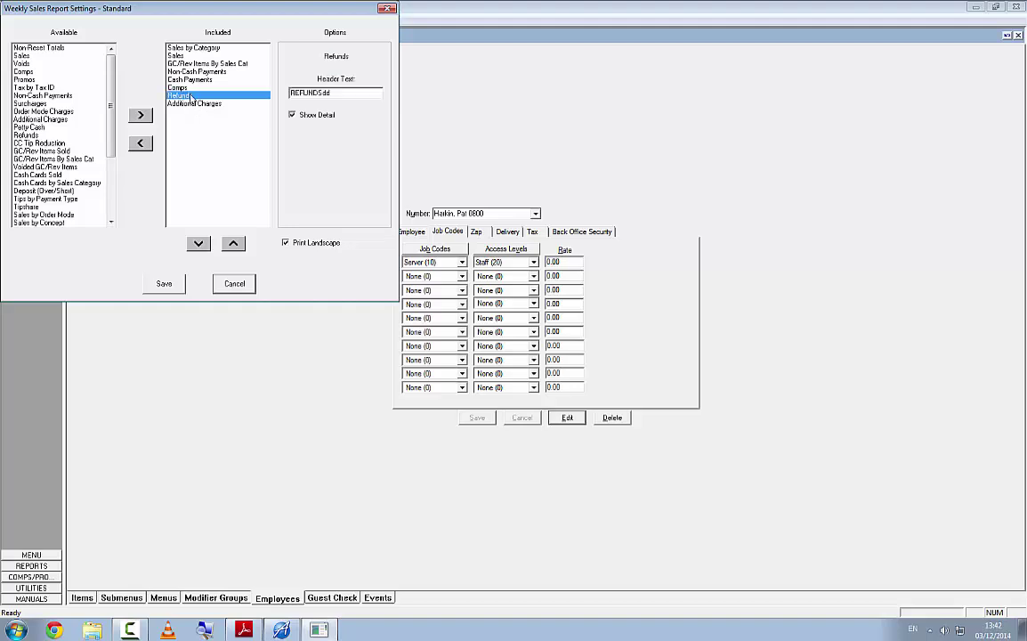
left_click(135, 140)
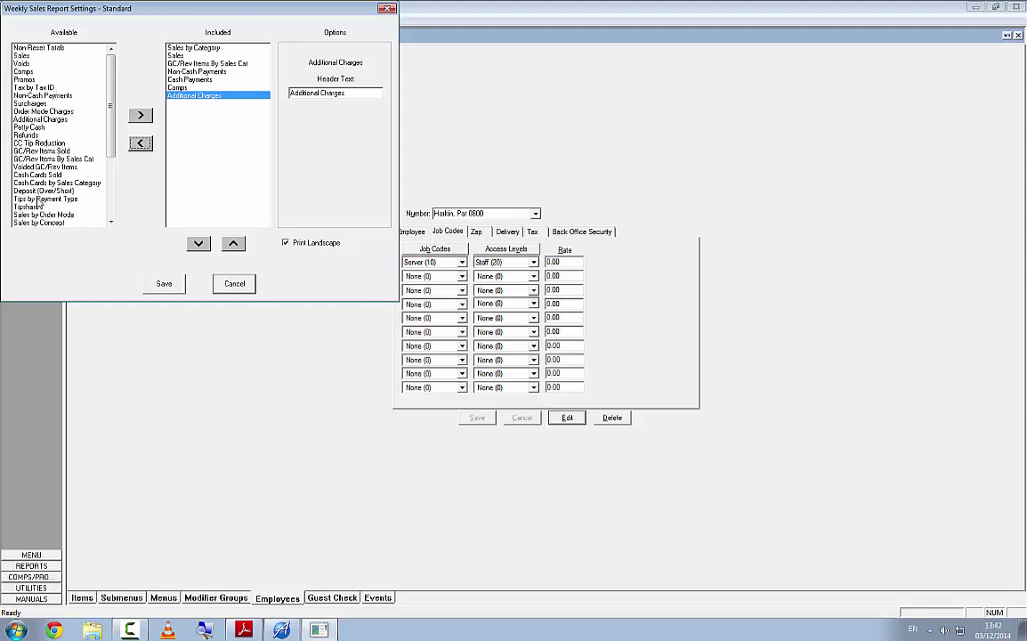
left_click(40, 200)
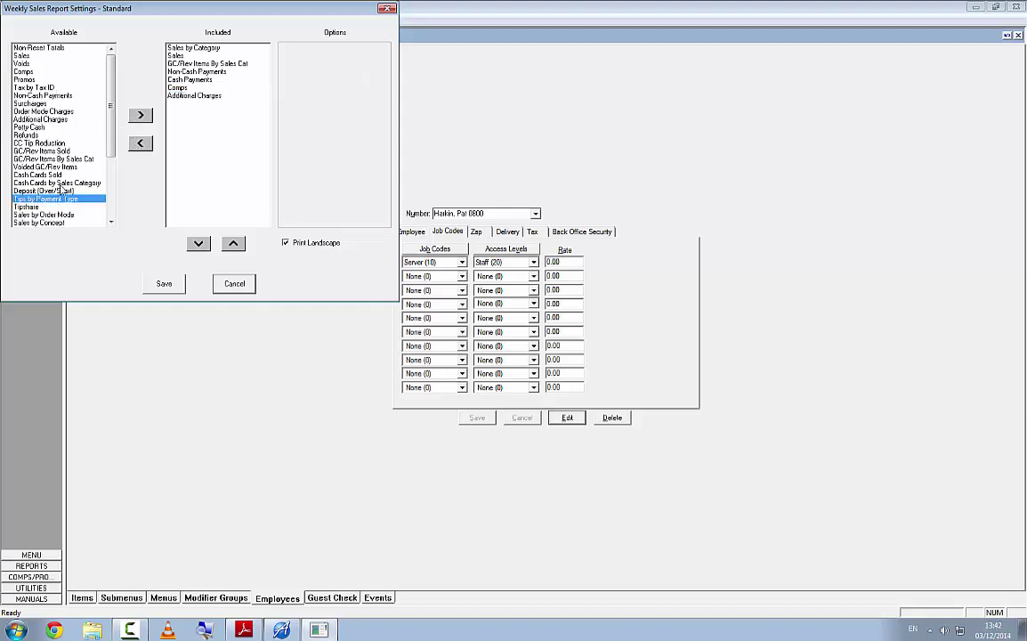
left_click(141, 117)
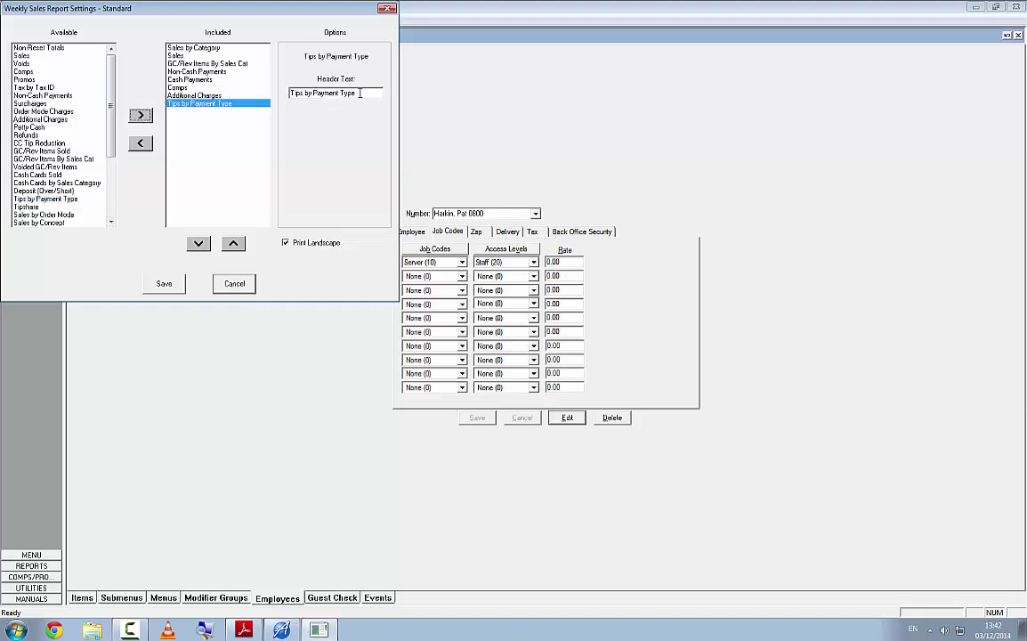
left_click_drag(360, 93, 305, 94)
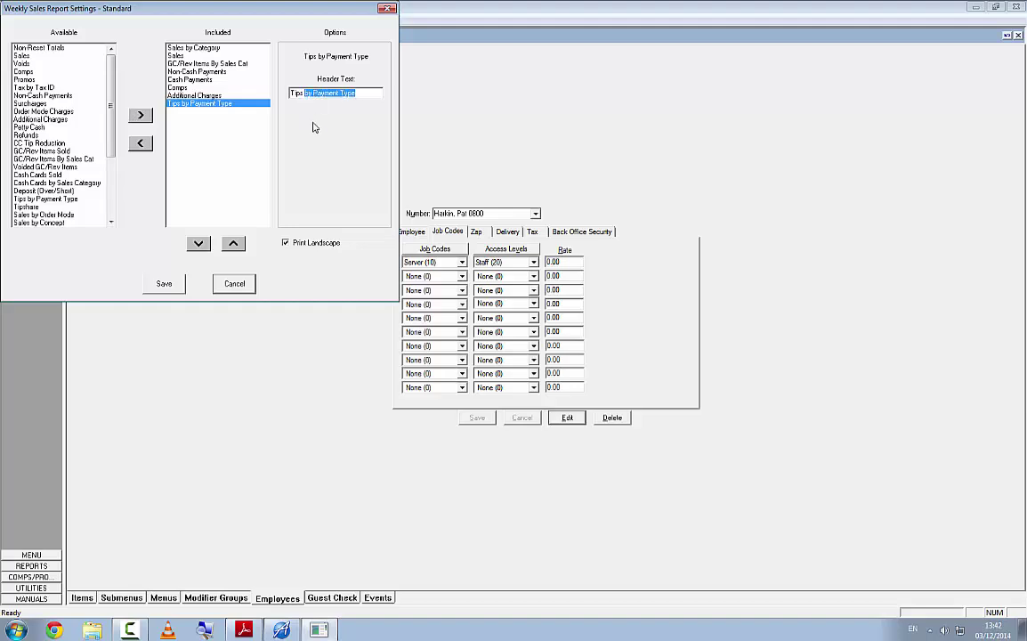
type("card/cash")
left_click(164, 284)
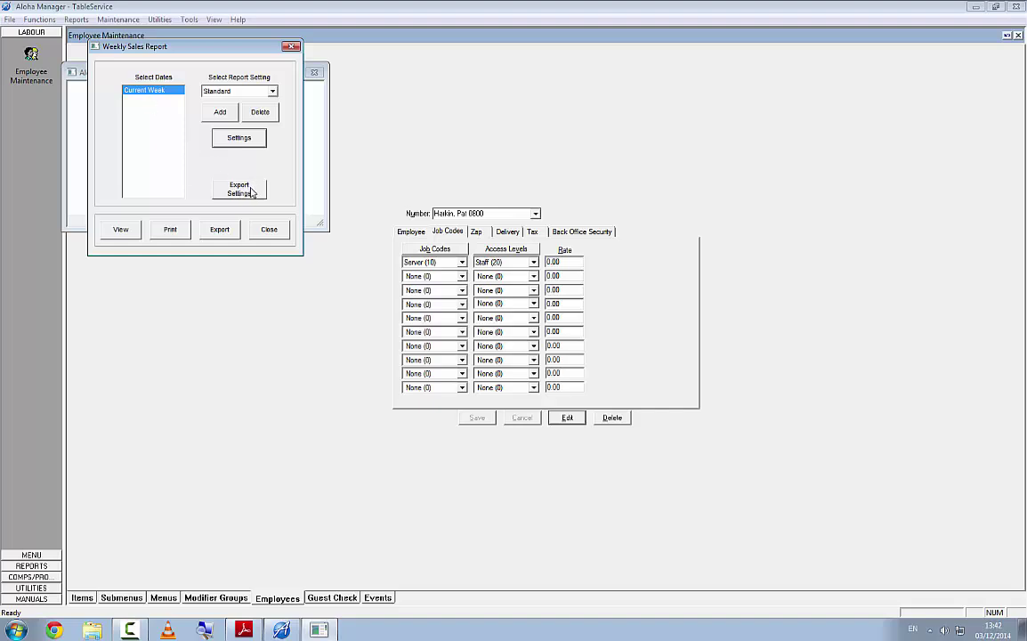
Step: Set the CSV export file to C:\EPOS\ALOHA\RptExport\Week 20.csv, save it, and close the report
left_click(240, 189)
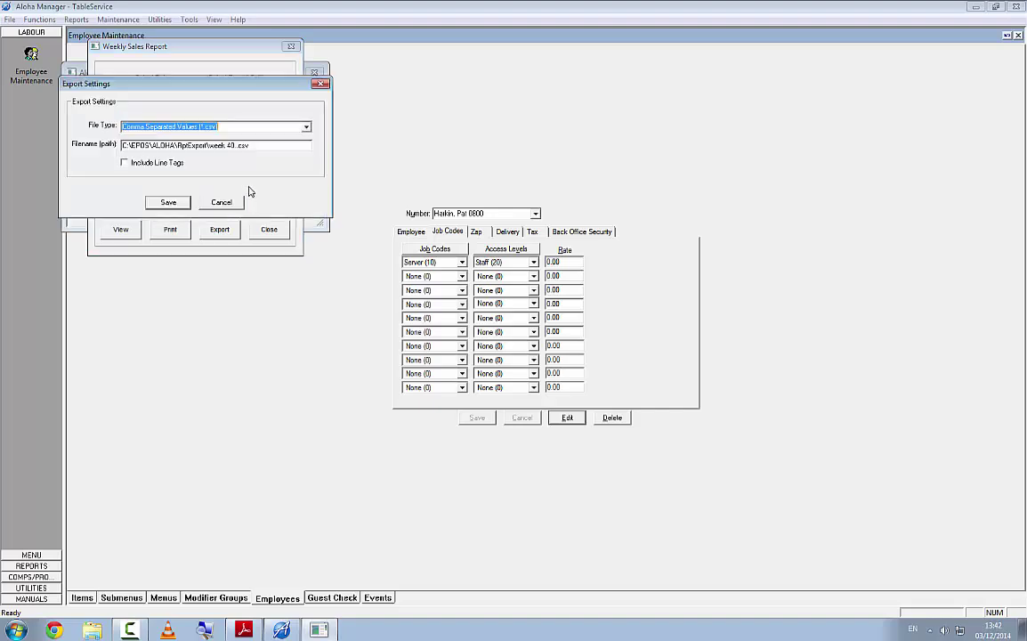
left_click_drag(211, 145, 256, 159)
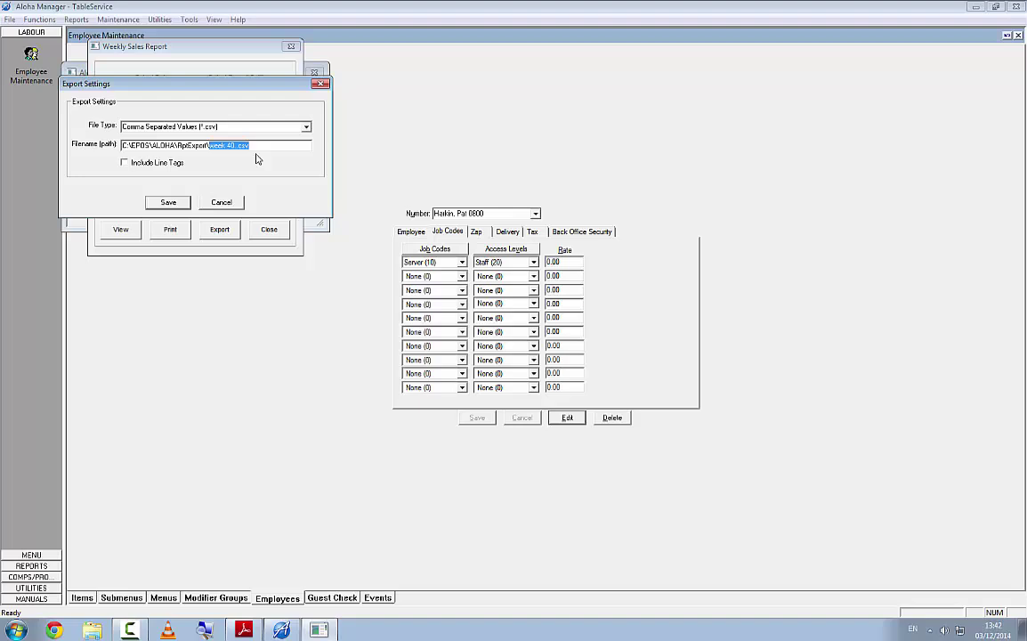
type("Week")
left_click(178, 204)
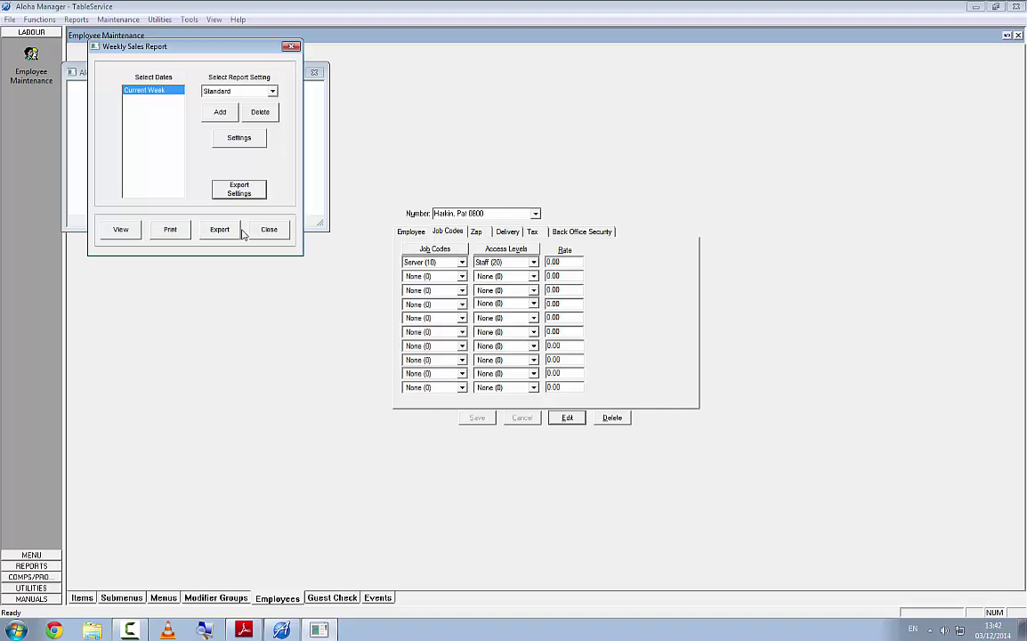
left_click(267, 229)
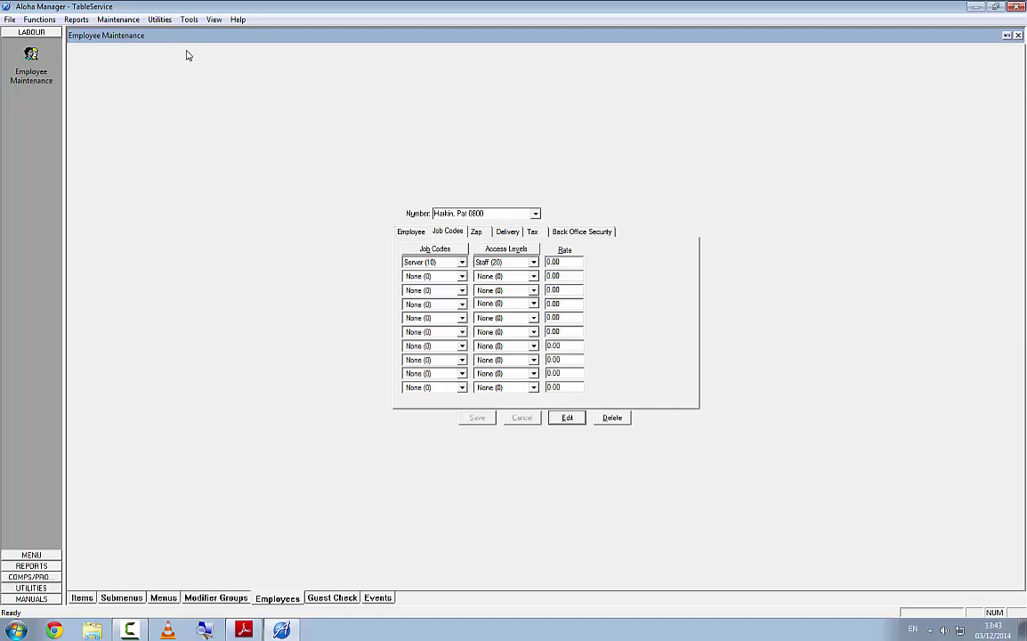
Step: Run Utilities > Refresh Data and confirm, letting Front of House stop to load changes
left_click(160, 19)
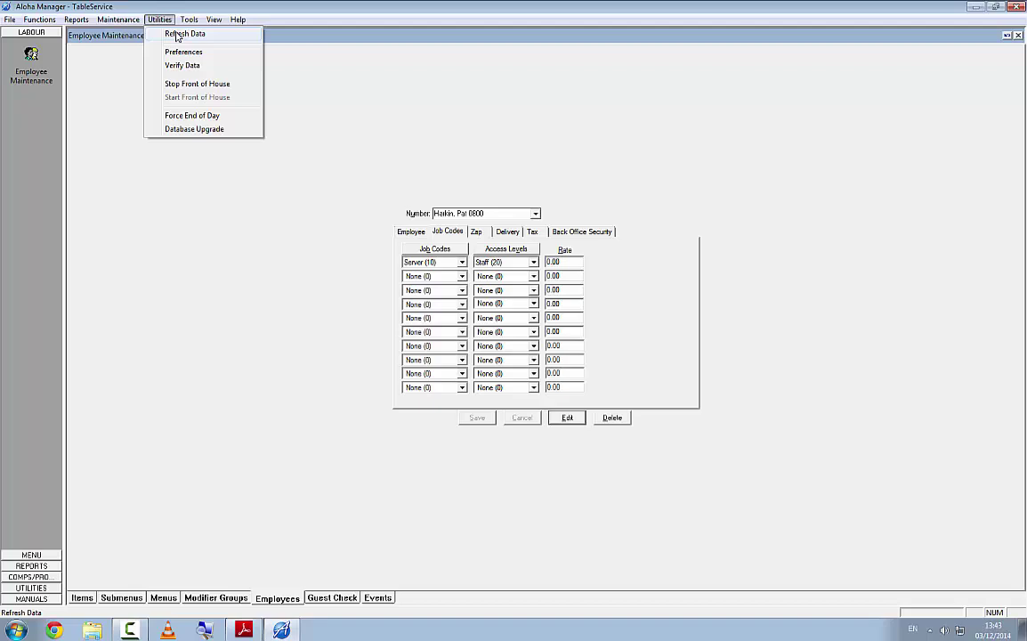
left_click(178, 35)
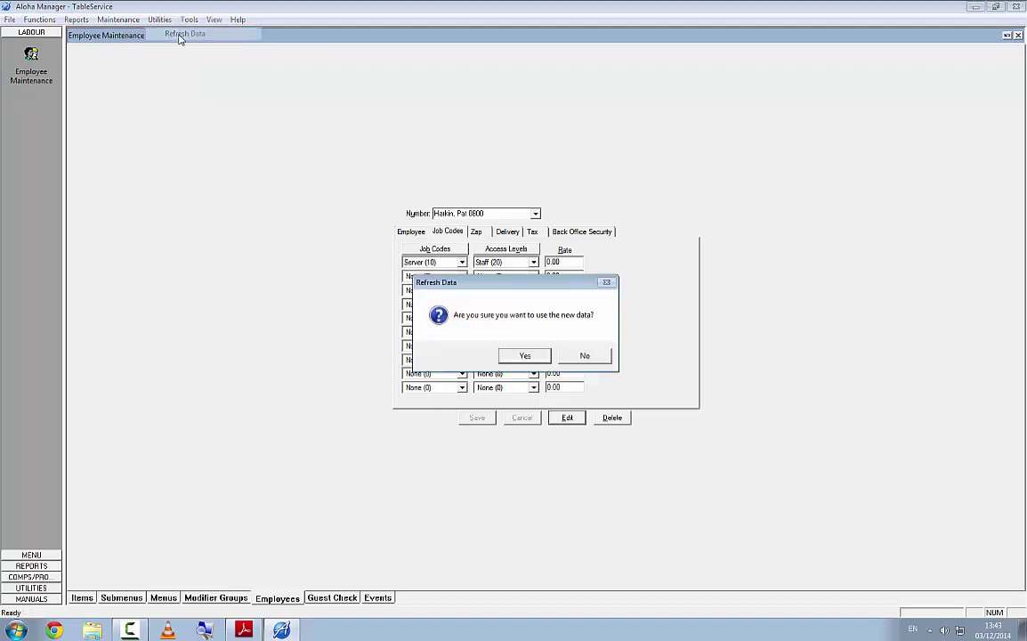
left_click(542, 359)
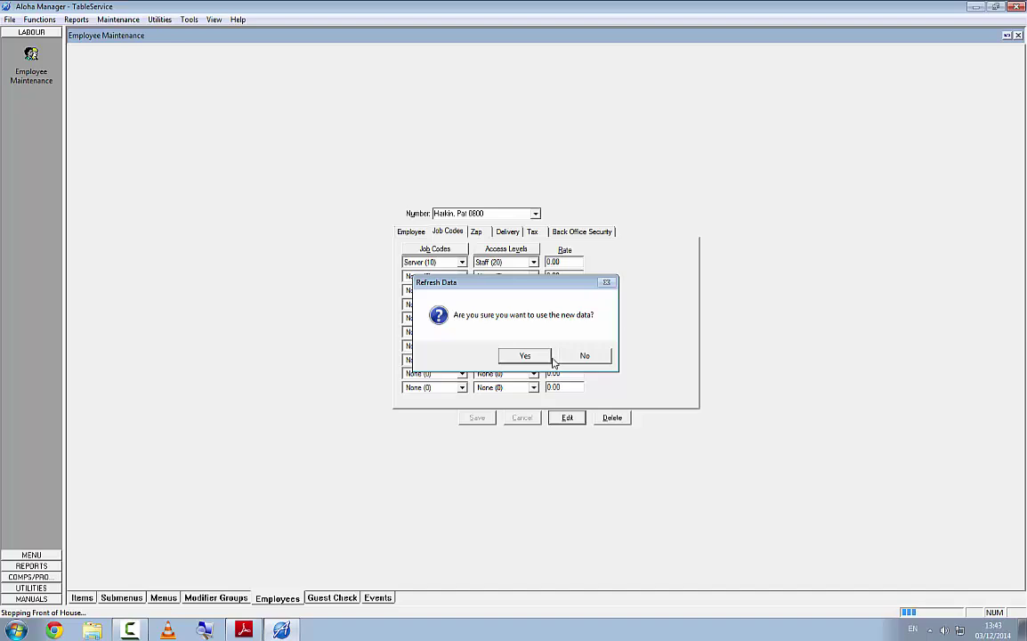